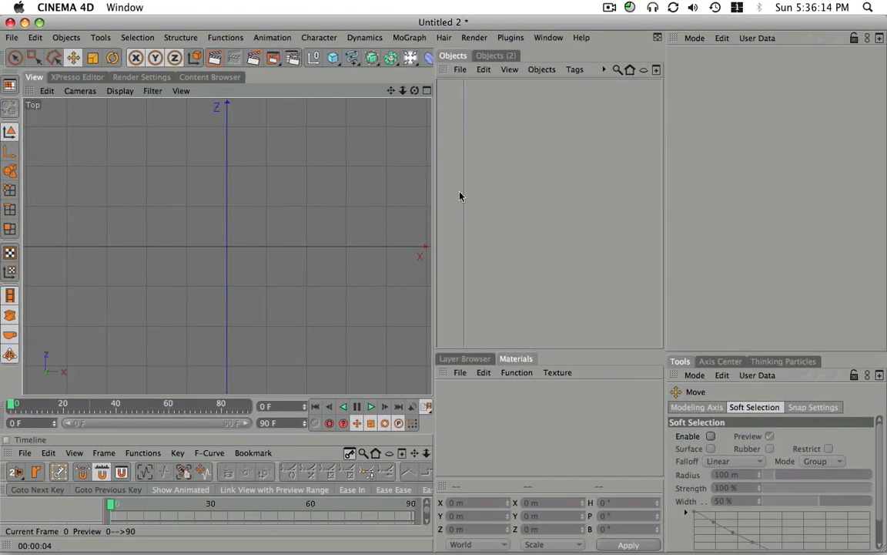
Add a sphere primitive to the scene and show it in a maximized Perspective view.
{"action": "left_click", "coordinate": [332, 60]}
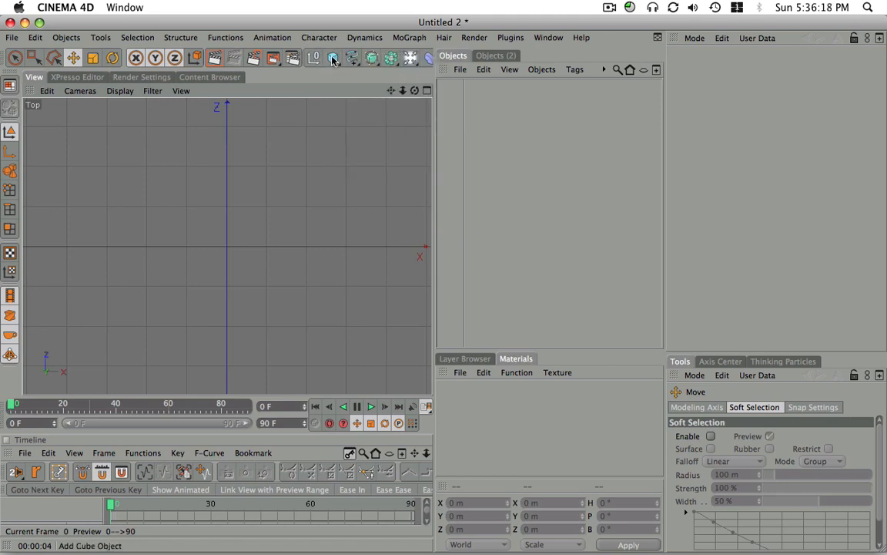
{"action": "left_click", "coordinate": [377, 71]}
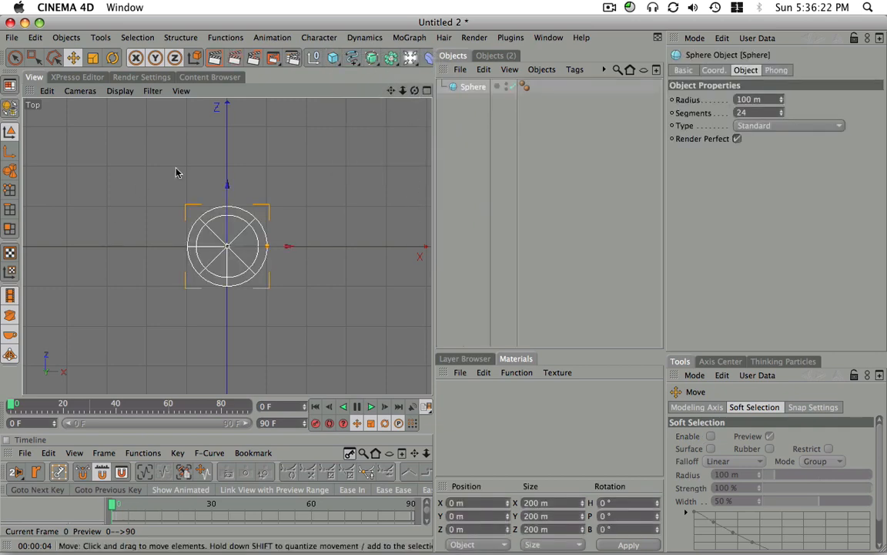
{"action": "left_click", "coordinate": [428, 91]}
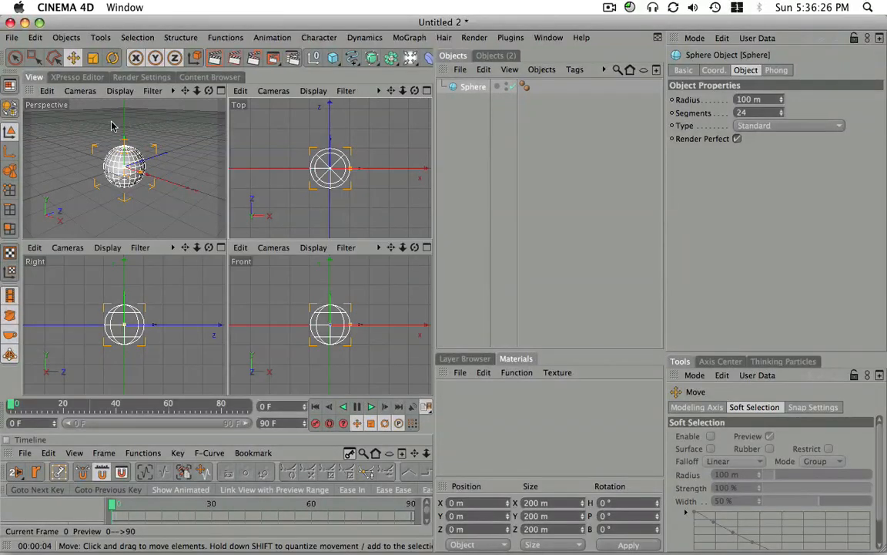
{"action": "left_click", "coordinate": [220, 91]}
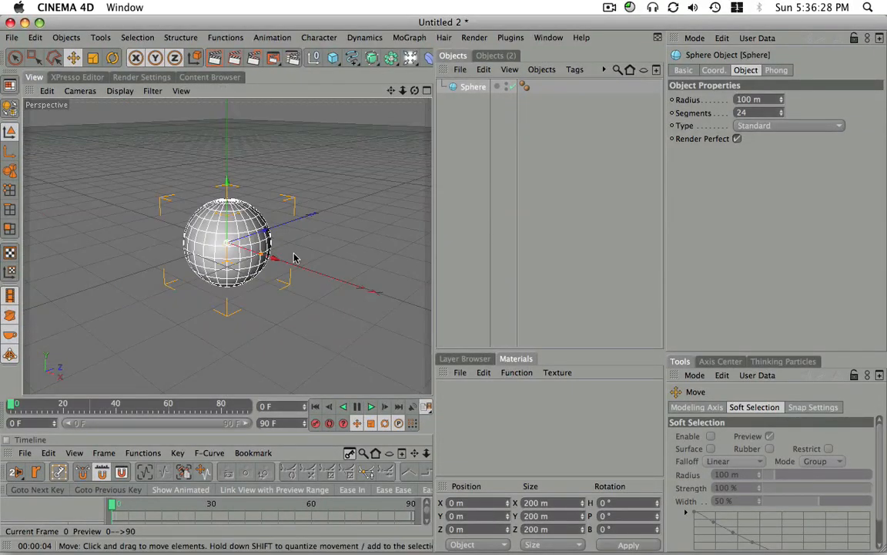
{"action": "scroll", "coordinate": [313, 243], "scroll_direction": "up", "scroll_amount": 3}
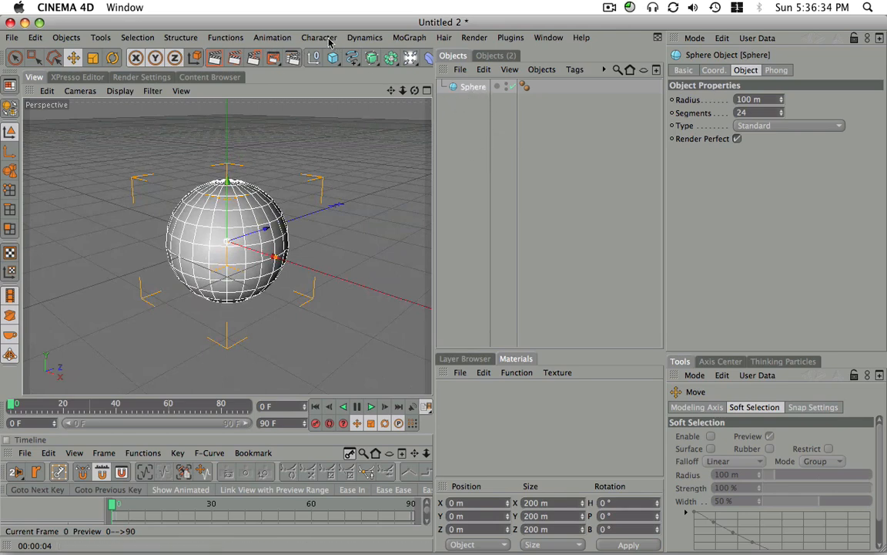
Add a MoGraph Cloner Object and make the sphere its child.
{"action": "left_click", "coordinate": [408, 37]}
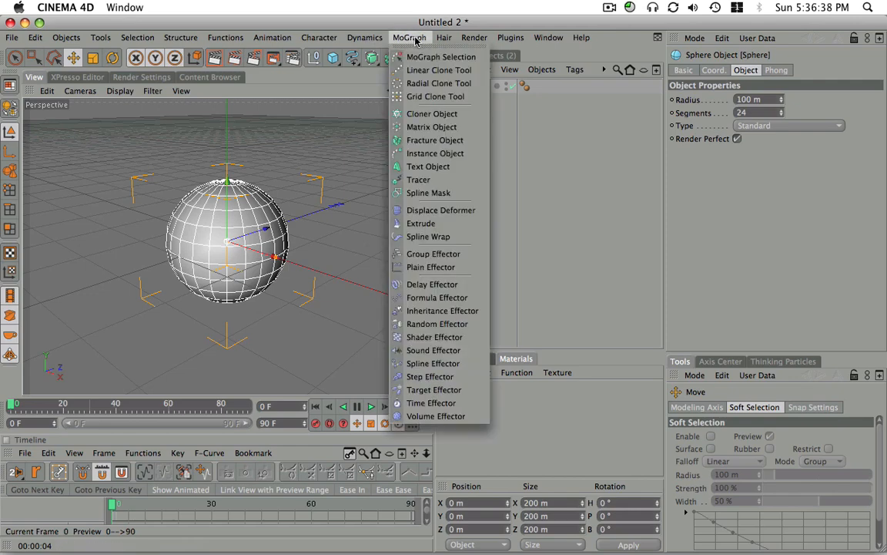
{"action": "left_click", "coordinate": [422, 113]}
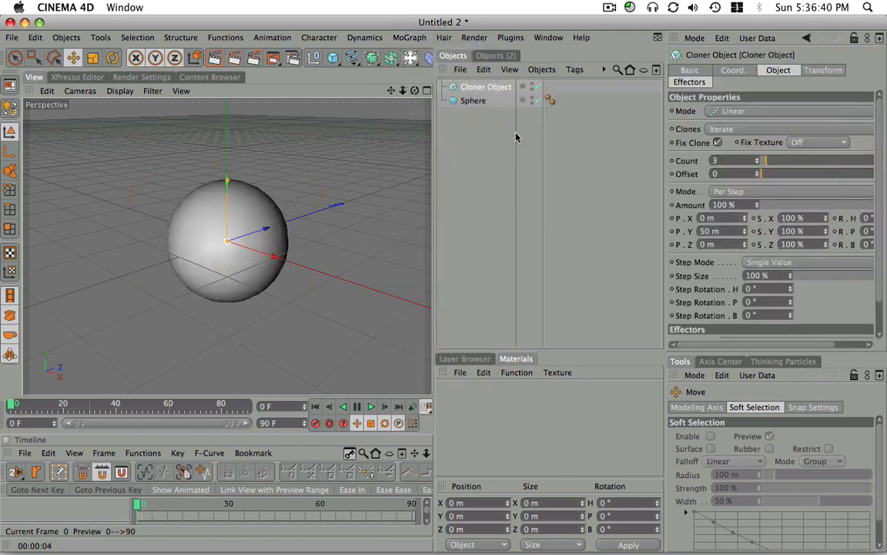
{"action": "left_click", "coordinate": [473, 102]}
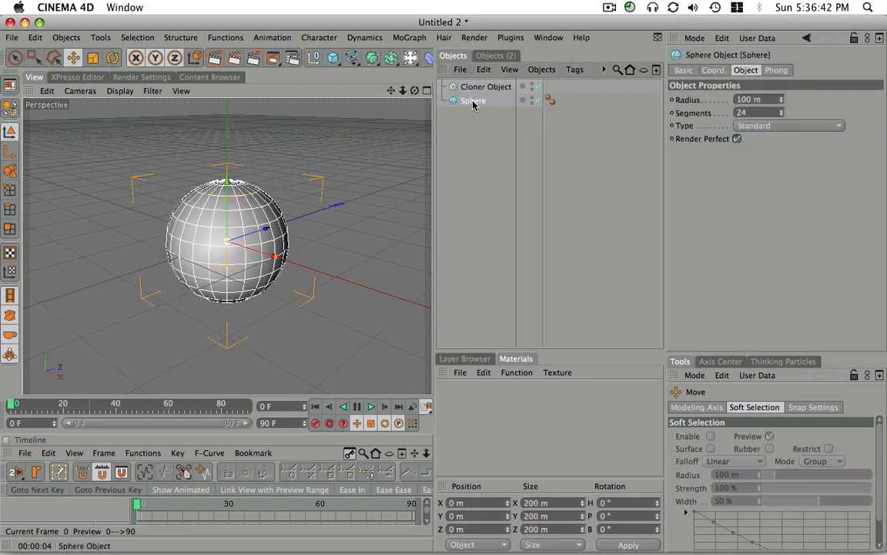
{"action": "mouse_move", "coordinate": [472, 104]}
{"action": "left_mouse_down"}
{"action": "mouse_move", "coordinate": [479, 89]}
{"action": "mouse_move", "coordinate": [482, 112]}
{"action": "mouse_move", "coordinate": [441, 85]}
{"action": "left_mouse_up"}
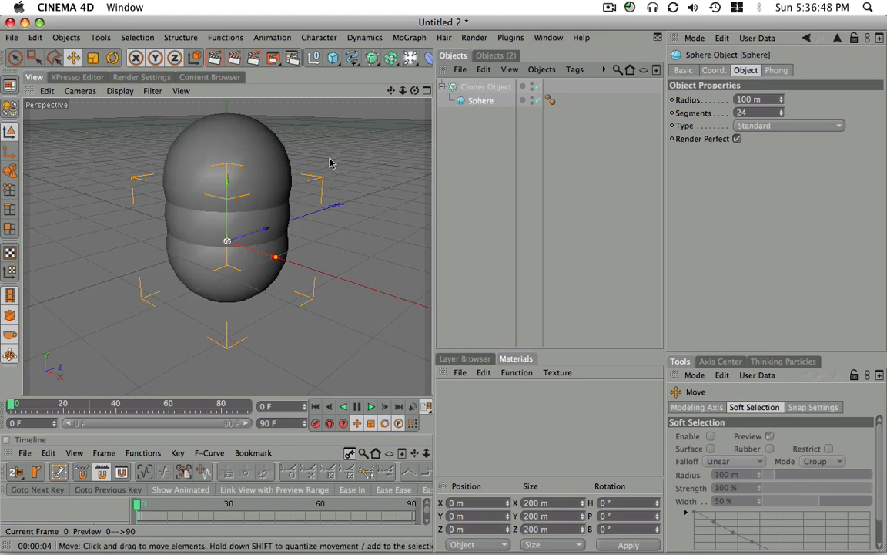
Set the Cloner Object's mode to Grid Array.
{"action": "right_click_drag", "start_coordinate": [331, 163], "coordinate": [251, 269], "text": "alt"}
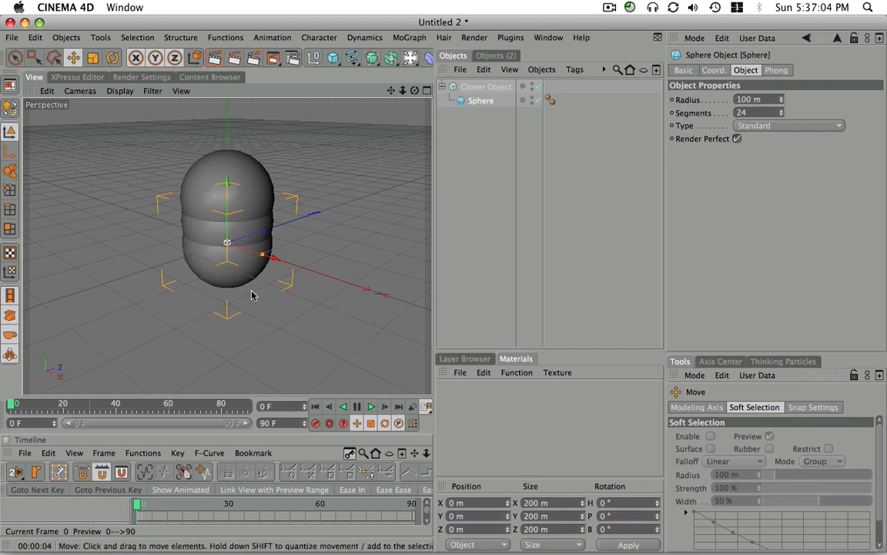
{"action": "right_click_drag", "start_coordinate": [246, 297], "coordinate": [192, 361], "text": "alt"}
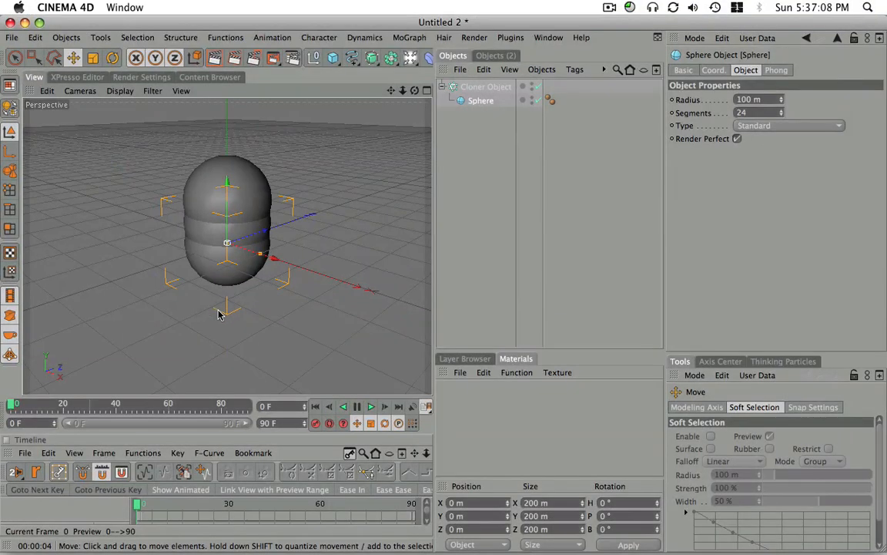
{"action": "middle_click_drag", "start_coordinate": [253, 256], "coordinate": [258, 318], "text": "alt"}
{"action": "left_click_drag", "start_coordinate": [257, 317], "coordinate": [271, 285], "text": "alt"}
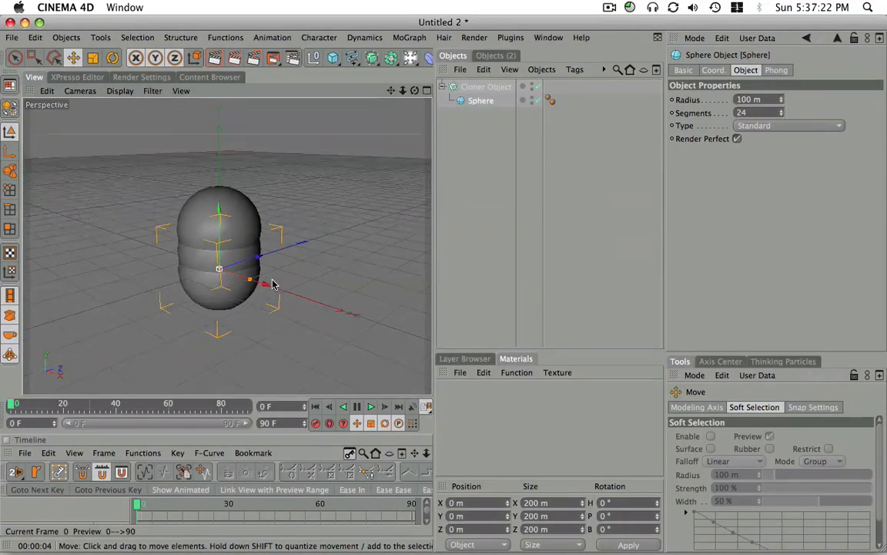
{"action": "left_click", "coordinate": [481, 133]}
{"action": "left_click", "coordinate": [471, 87]}
{"action": "left_click", "coordinate": [481, 101]}
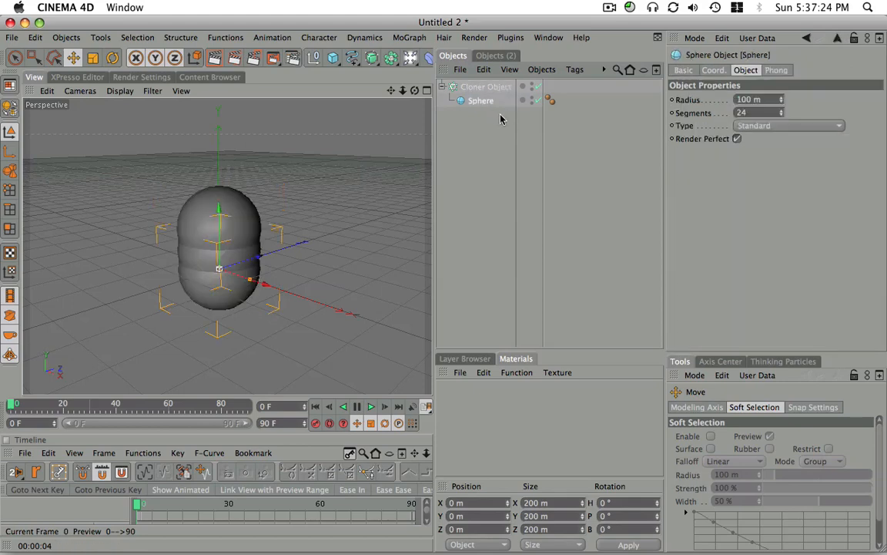
{"action": "left_click", "coordinate": [477, 87]}
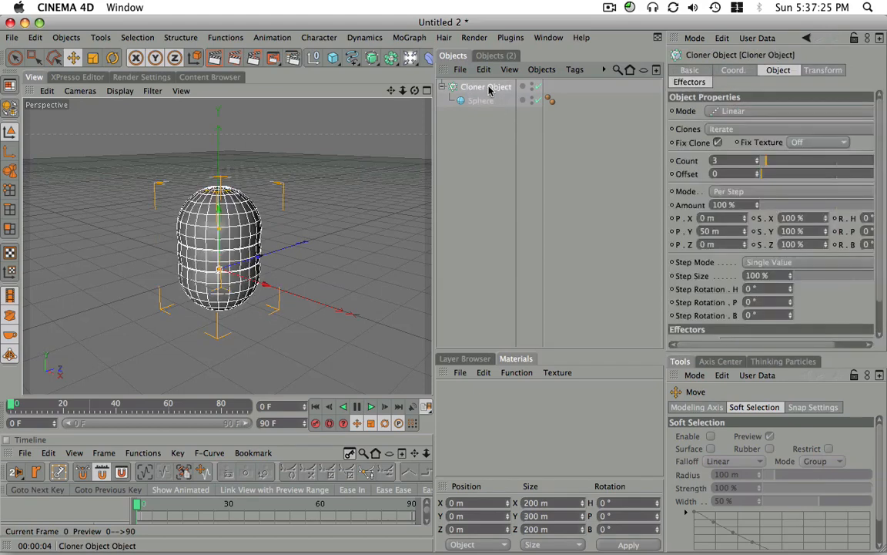
{"action": "left_click", "coordinate": [733, 112]}
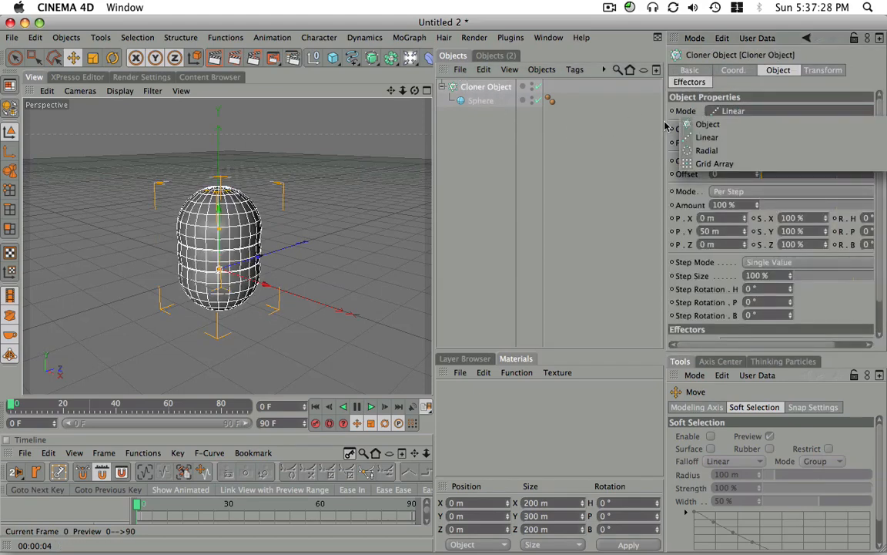
{"action": "left_click", "coordinate": [739, 112]}
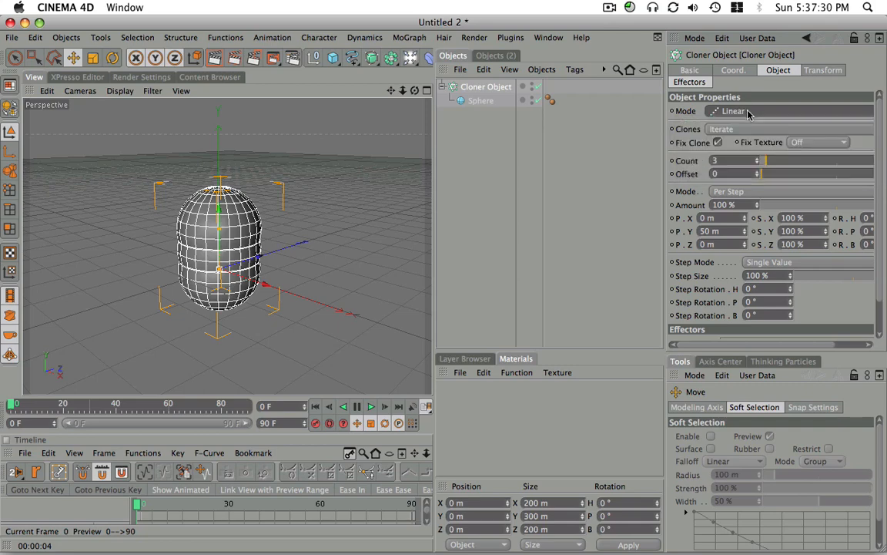
{"action": "left_click", "coordinate": [739, 113]}
{"action": "left_click", "coordinate": [720, 164]}
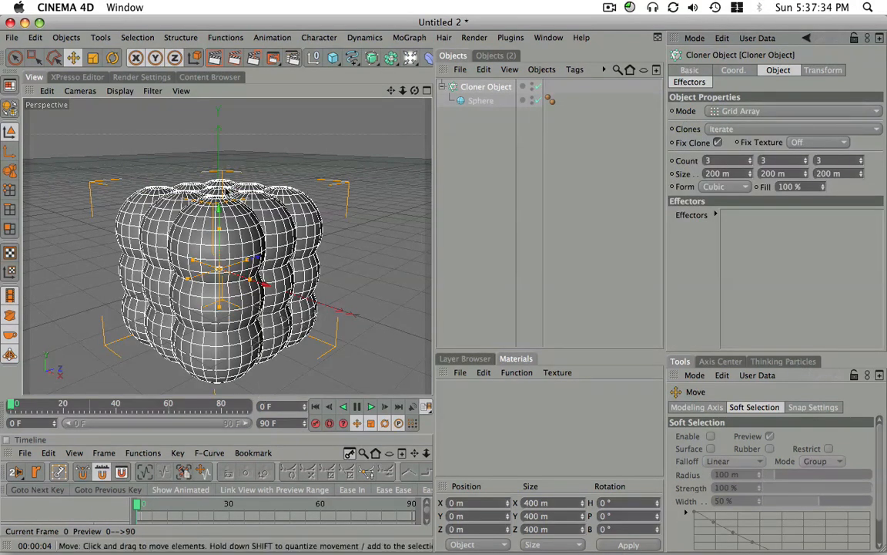
Scale the sphere inside the cloner down to a radius of about 43.9 m.
{"action": "left_click", "coordinate": [479, 102]}
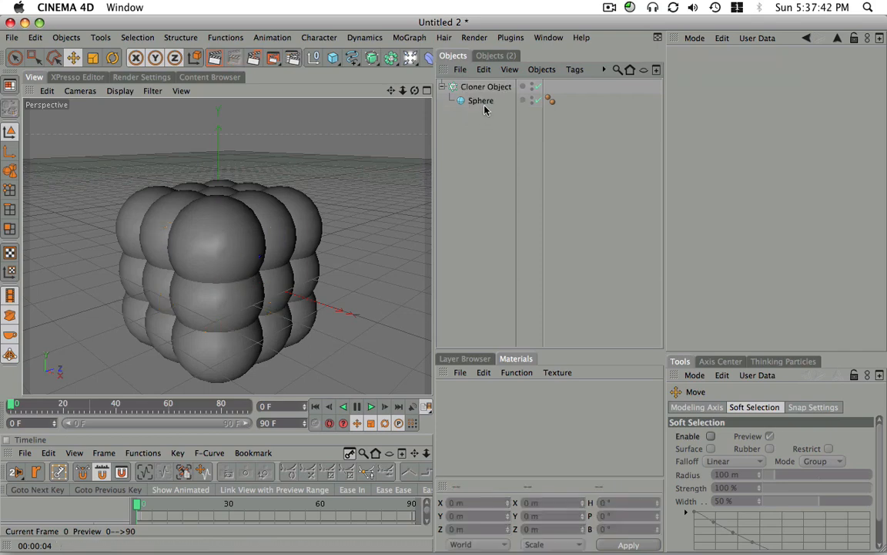
{"action": "left_click", "coordinate": [92, 59]}
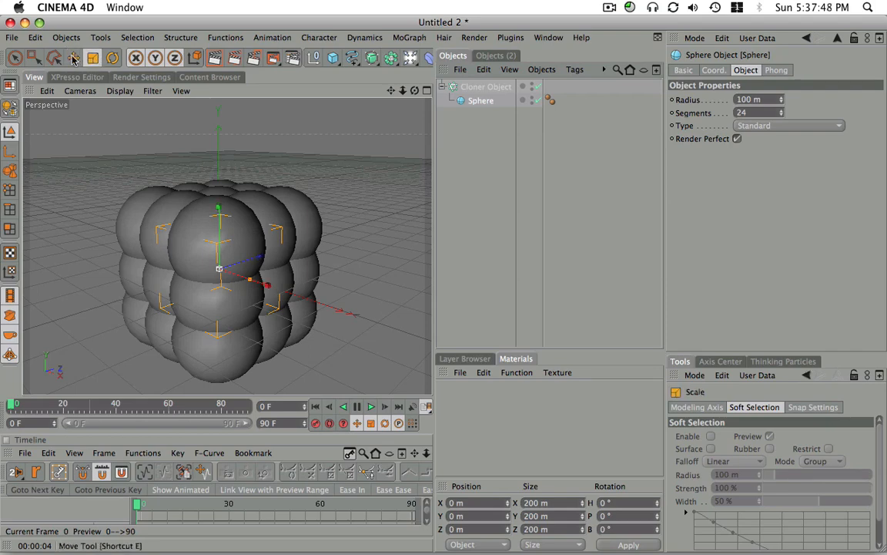
{"action": "left_click", "coordinate": [74, 59]}
{"action": "left_click", "coordinate": [93, 59]}
{"action": "left_click", "coordinate": [113, 60]}
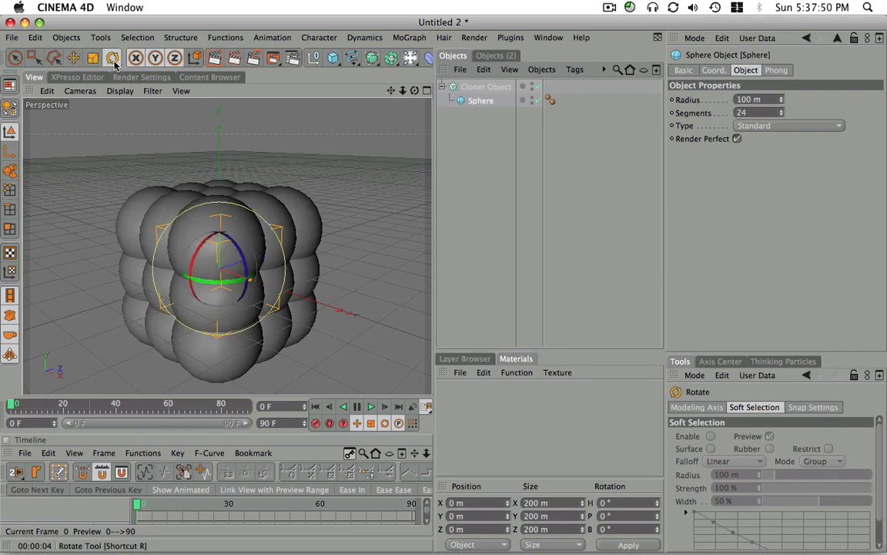
{"action": "left_click", "coordinate": [74, 59]}
{"action": "left_click", "coordinate": [93, 60]}
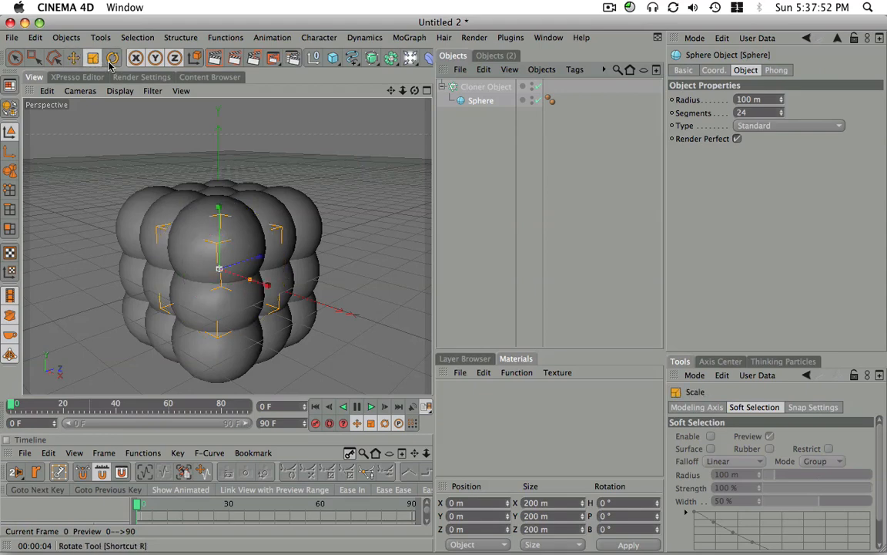
{"action": "left_click", "coordinate": [112, 59]}
{"action": "left_click", "coordinate": [74, 60]}
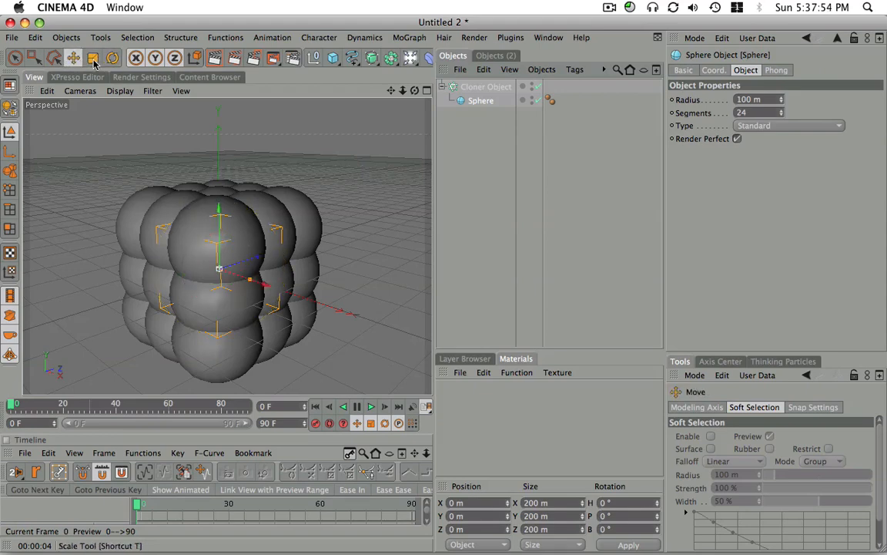
{"action": "left_click", "coordinate": [93, 59]}
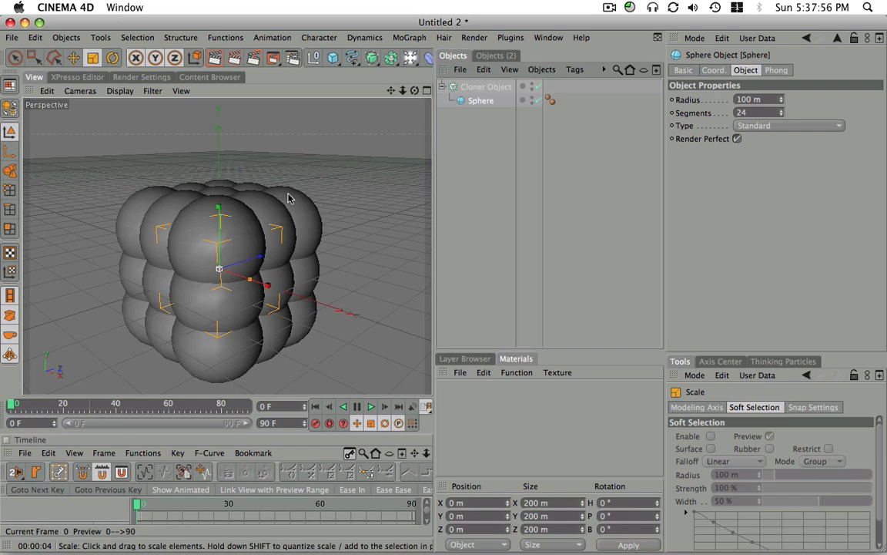
{"action": "mouse_move", "coordinate": [320, 122]}
{"action": "left_mouse_down"}
{"action": "mouse_move", "coordinate": [297, 214]}
{"action": "mouse_move", "coordinate": [254, 270]}
{"action": "mouse_move", "coordinate": [301, 241]}
{"action": "mouse_move", "coordinate": [465, 290]}
{"action": "mouse_move", "coordinate": [276, 194]}
{"action": "mouse_move", "coordinate": [275, 351]}
{"action": "mouse_move", "coordinate": [386, 198]}
{"action": "mouse_move", "coordinate": [432, 293]}
{"action": "mouse_move", "coordinate": [418, 233]}
{"action": "mouse_move", "coordinate": [307, 254]}
{"action": "mouse_move", "coordinate": [301, 263]}
{"action": "mouse_move", "coordinate": [316, 246]}
{"action": "left_mouse_up"}
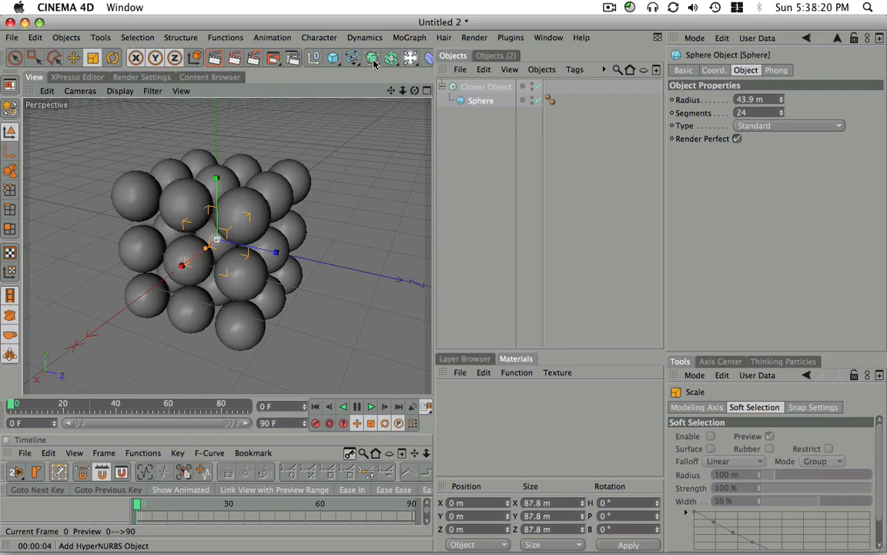
Add a Sky object to the scene and create a new material.
{"action": "left_click_drag", "start_coordinate": [374, 61], "coordinate": [309, 87]}
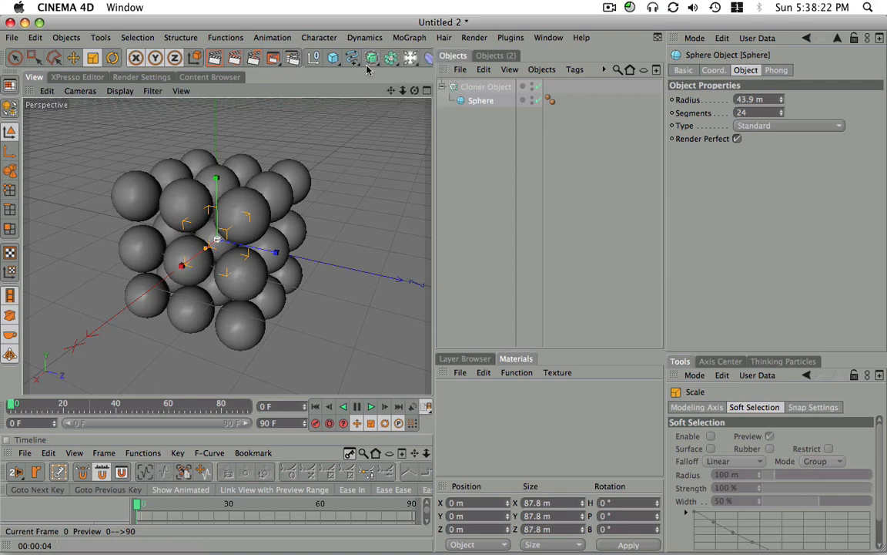
{"action": "left_click_drag", "start_coordinate": [412, 59], "coordinate": [429, 98]}
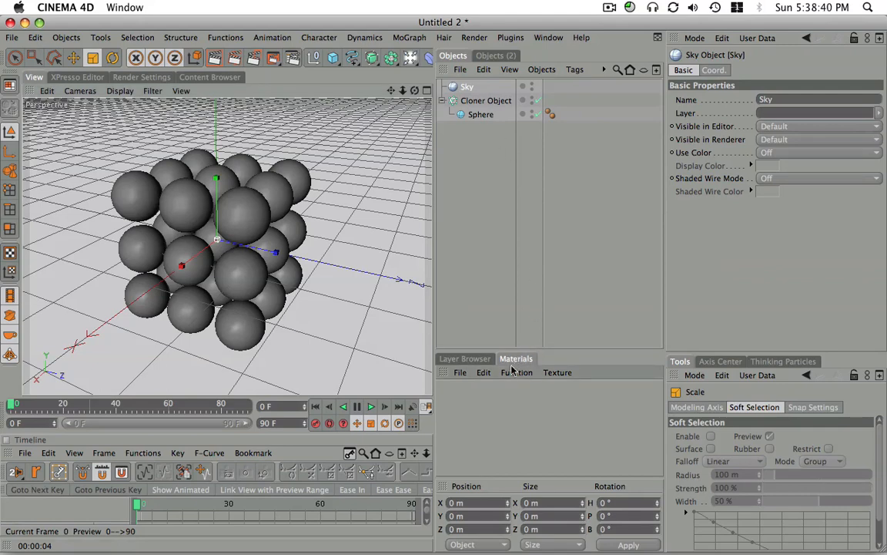
{"action": "left_click", "coordinate": [460, 373]}
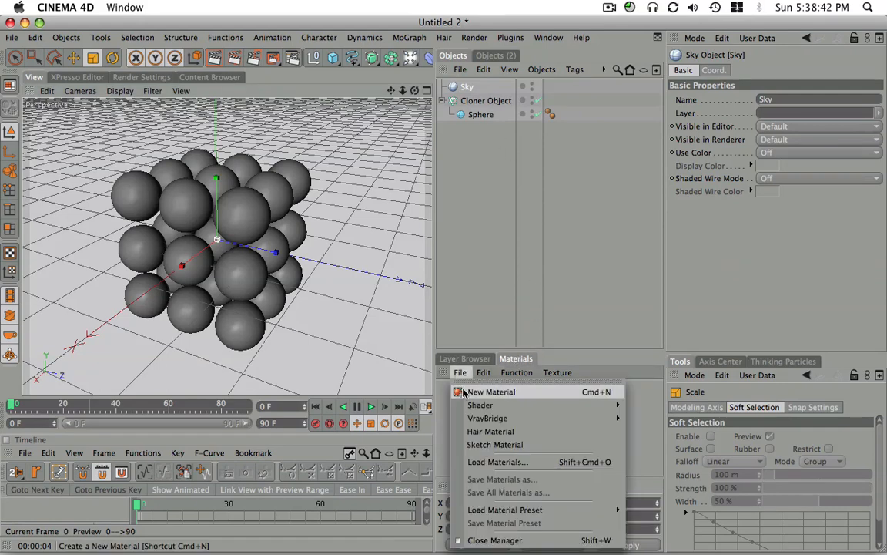
{"action": "left_click", "coordinate": [486, 392]}
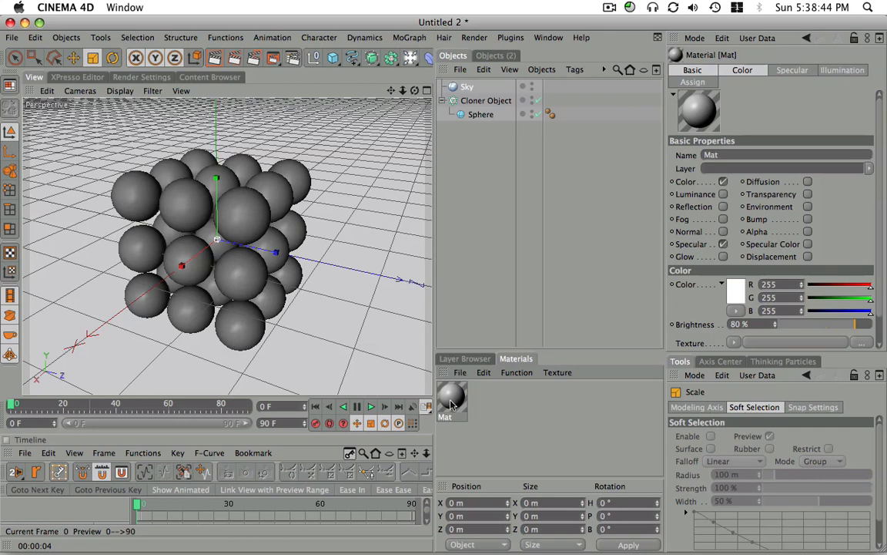
Turn off the Color channel and turn on the Luminance channel of the new material.
{"action": "double_click", "coordinate": [454, 398]}
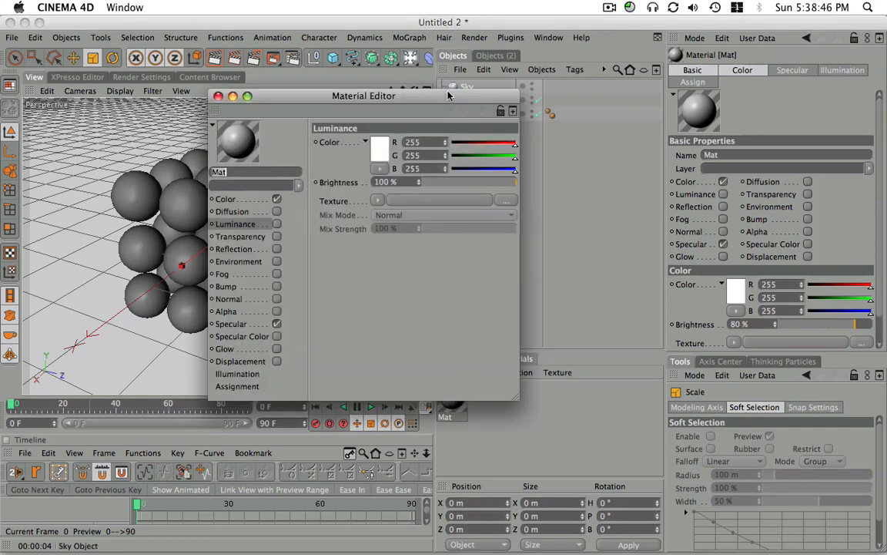
{"action": "left_click_drag", "start_coordinate": [339, 93], "coordinate": [559, 93]}
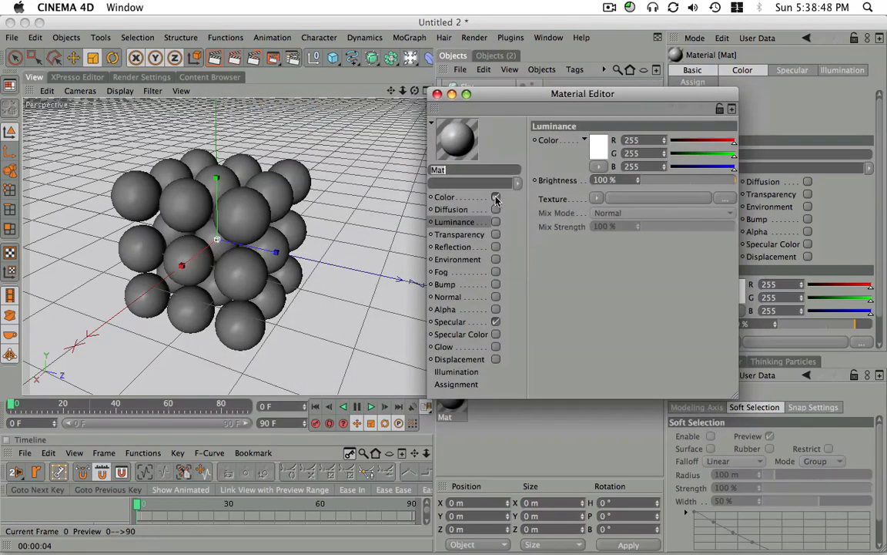
{"action": "left_click", "coordinate": [496, 200]}
{"action": "left_click_drag", "start_coordinate": [505, 221], "coordinate": [477, 208]}
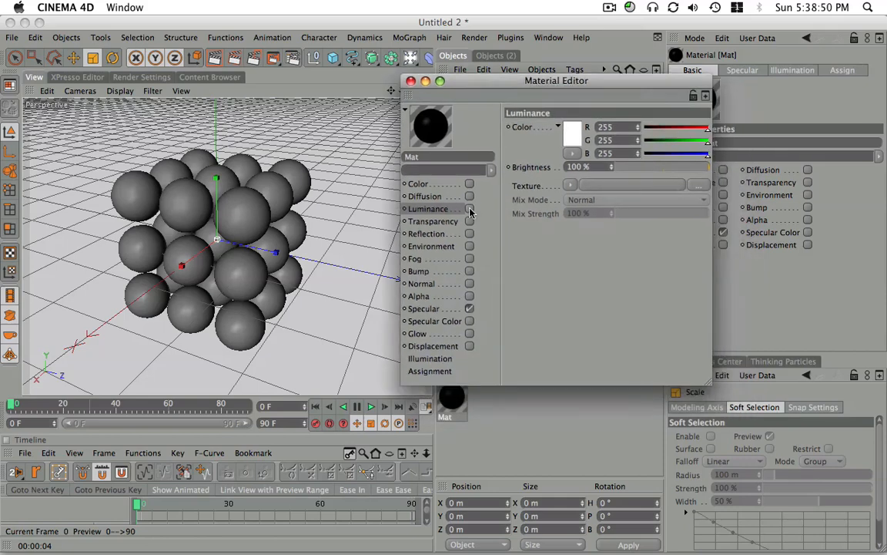
{"action": "left_click", "coordinate": [469, 209]}
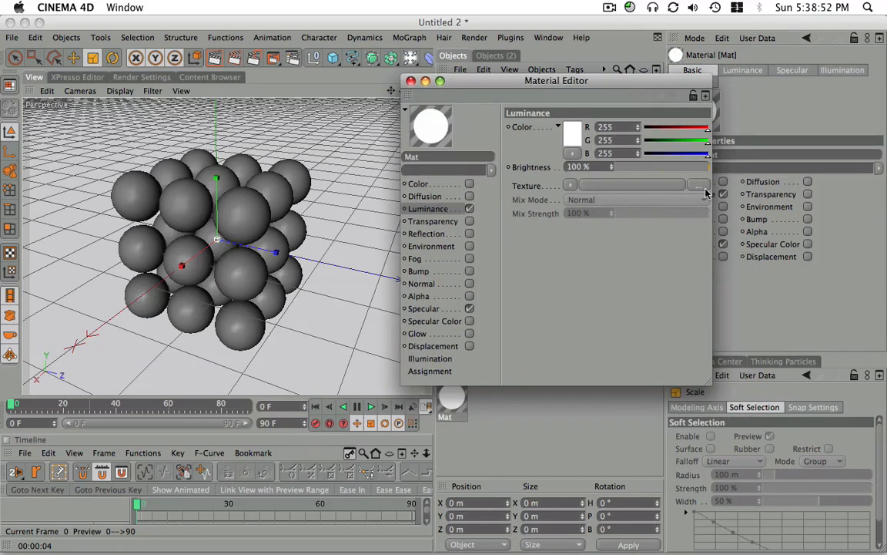
{"action": "left_click_drag", "start_coordinate": [644, 89], "coordinate": [530, 92]}
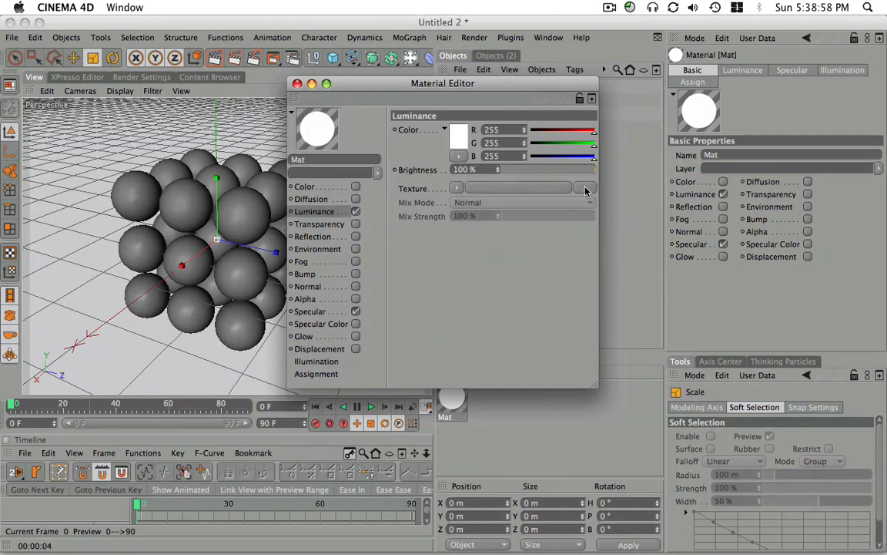
Load DoubleSoftBoxandSKY.exr as the luminance texture, declining to create a copy at the document location.
{"action": "left_click", "coordinate": [585, 189]}
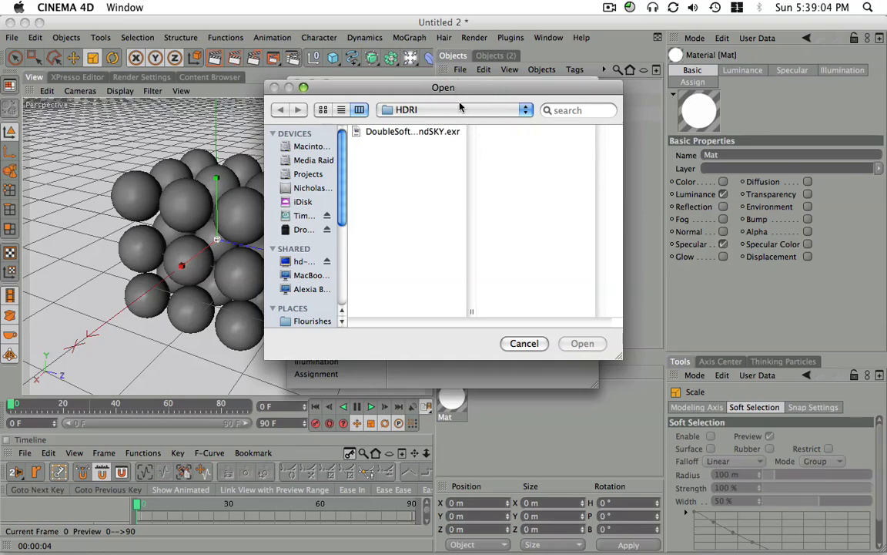
{"action": "mouse_move", "coordinate": [453, 93]}
{"action": "left_mouse_down"}
{"action": "mouse_move", "coordinate": [449, 77]}
{"action": "mouse_move", "coordinate": [457, 82]}
{"action": "left_mouse_up"}
{"action": "left_click", "coordinate": [404, 115]}
{"action": "left_click_drag", "start_coordinate": [614, 352], "coordinate": [669, 454]}
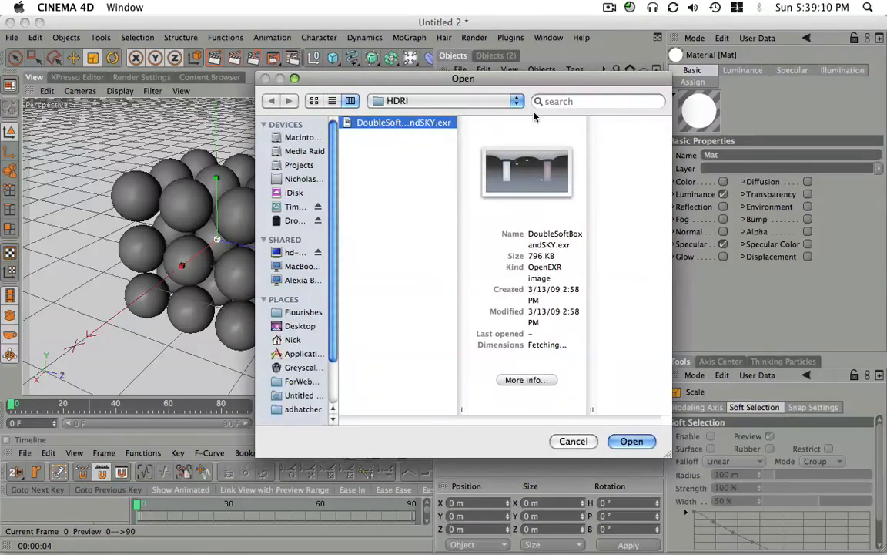
{"action": "left_click_drag", "start_coordinate": [472, 75], "coordinate": [494, 82]}
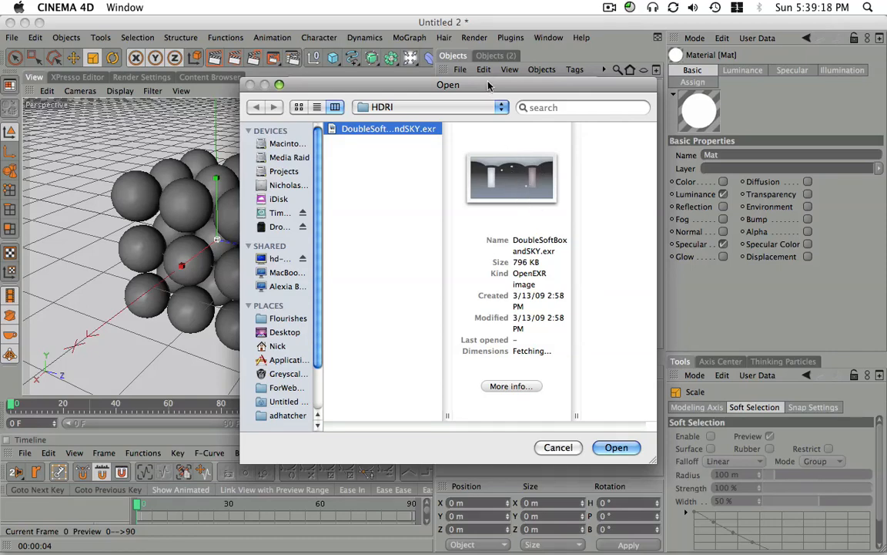
{"action": "left_click_drag", "start_coordinate": [490, 84], "coordinate": [528, 81]}
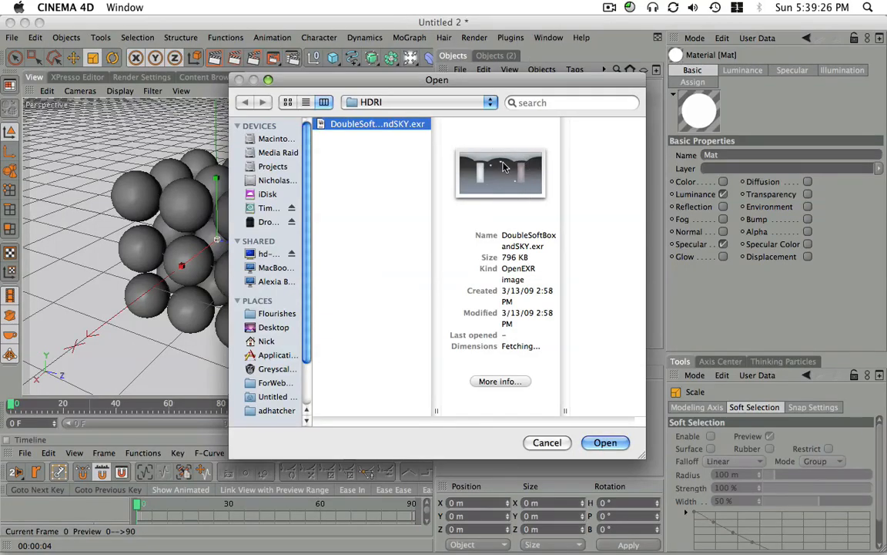
{"action": "left_click_drag", "start_coordinate": [406, 75], "coordinate": [383, 58]}
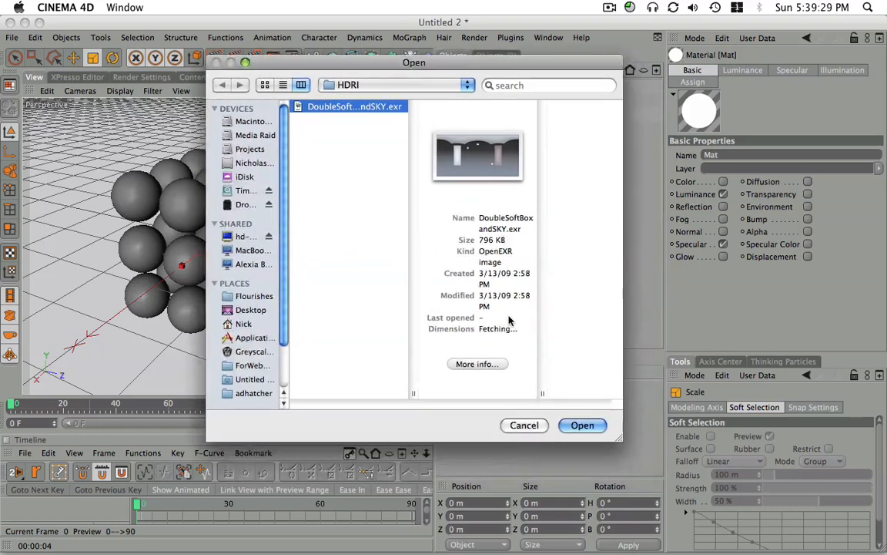
{"action": "left_click", "coordinate": [586, 426]}
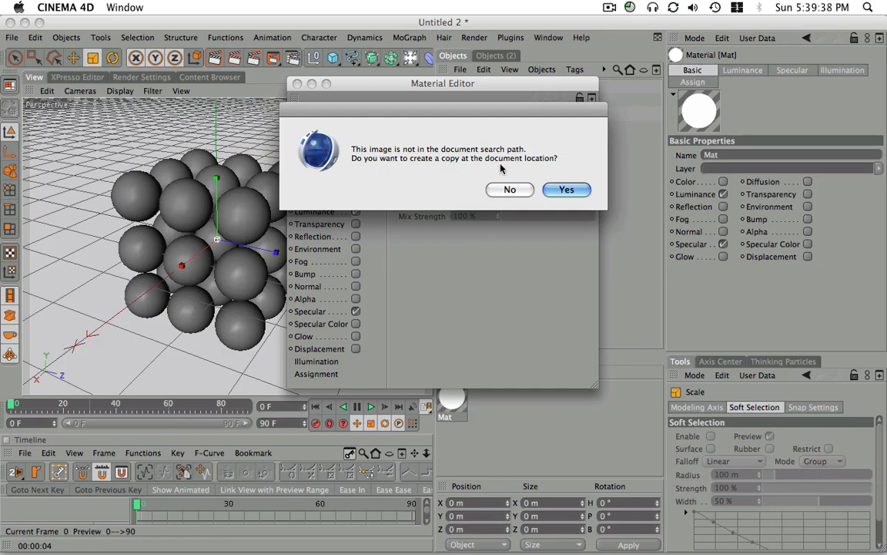
{"action": "left_click_drag", "start_coordinate": [480, 114], "coordinate": [483, 188]}
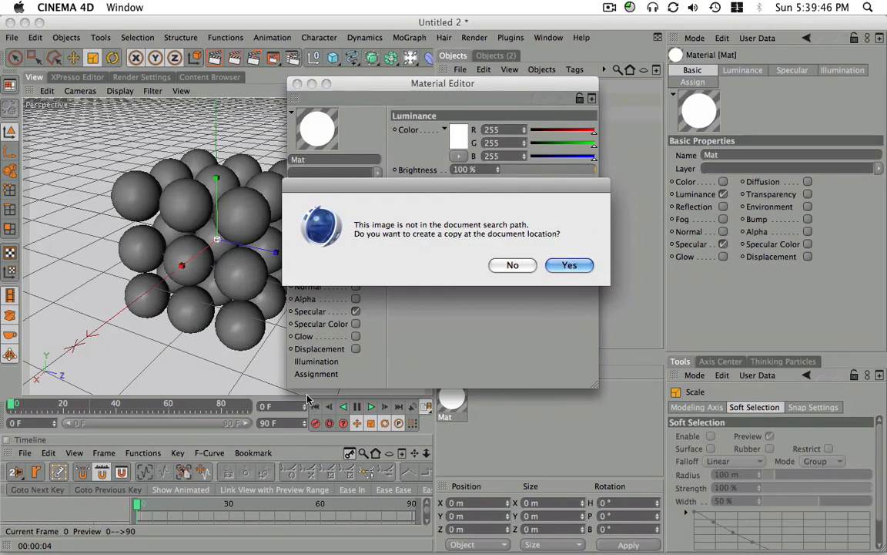
{"action": "mouse_move", "coordinate": [414, 187]}
{"action": "left_mouse_down"}
{"action": "mouse_move", "coordinate": [412, 125]}
{"action": "mouse_move", "coordinate": [416, 167]}
{"action": "left_mouse_up"}
{"action": "left_click", "coordinate": [515, 246]}
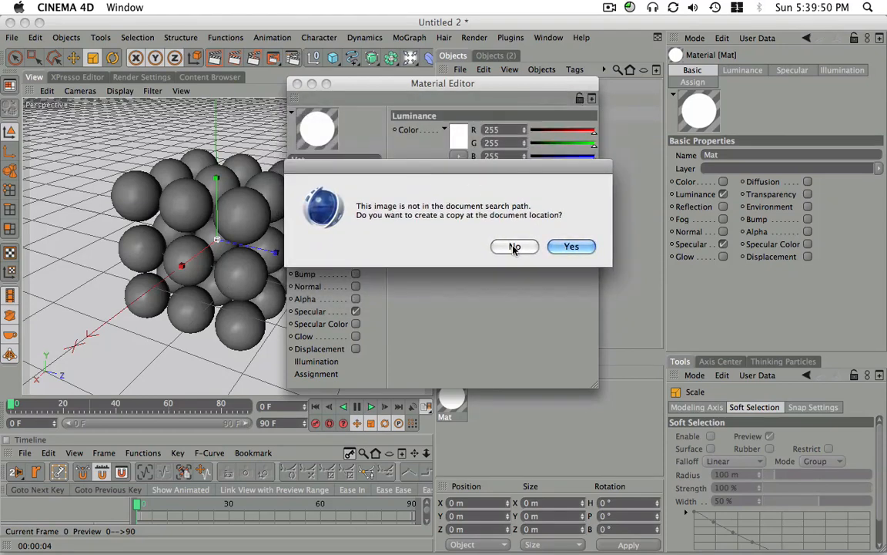
Apply the HDRI luminance material to the Sky object and close the Material Editor.
{"action": "left_click_drag", "start_coordinate": [494, 83], "coordinate": [495, 83]}
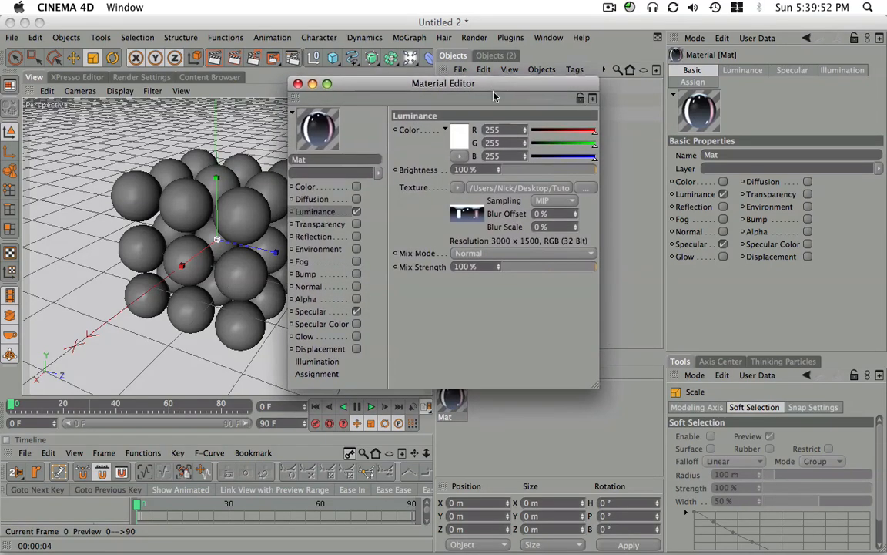
{"action": "left_click_drag", "start_coordinate": [431, 88], "coordinate": [421, 92]}
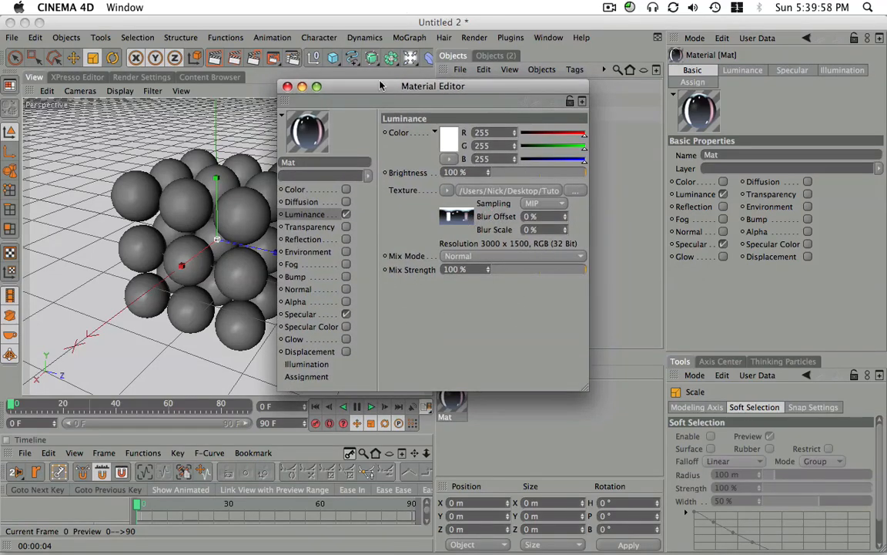
{"action": "left_click_drag", "start_coordinate": [432, 85], "coordinate": [431, 86]}
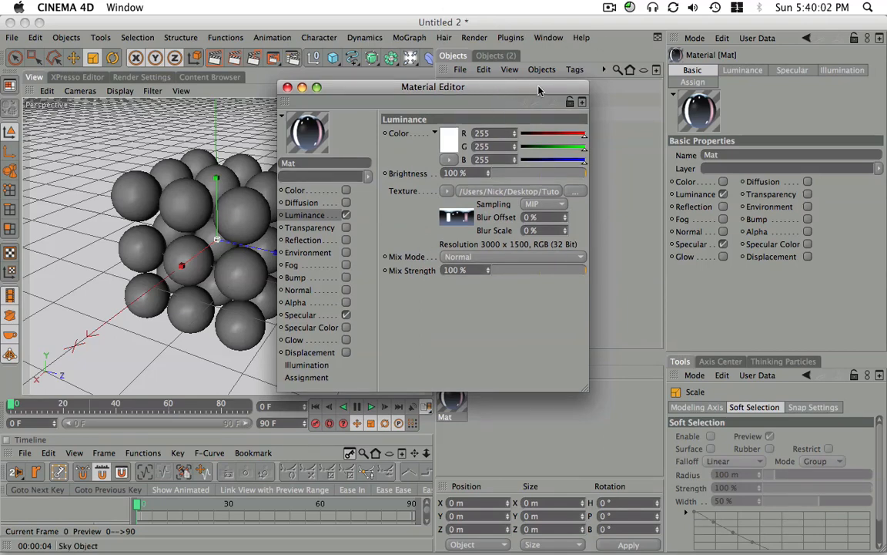
{"action": "left_click_drag", "start_coordinate": [486, 85], "coordinate": [490, 99]}
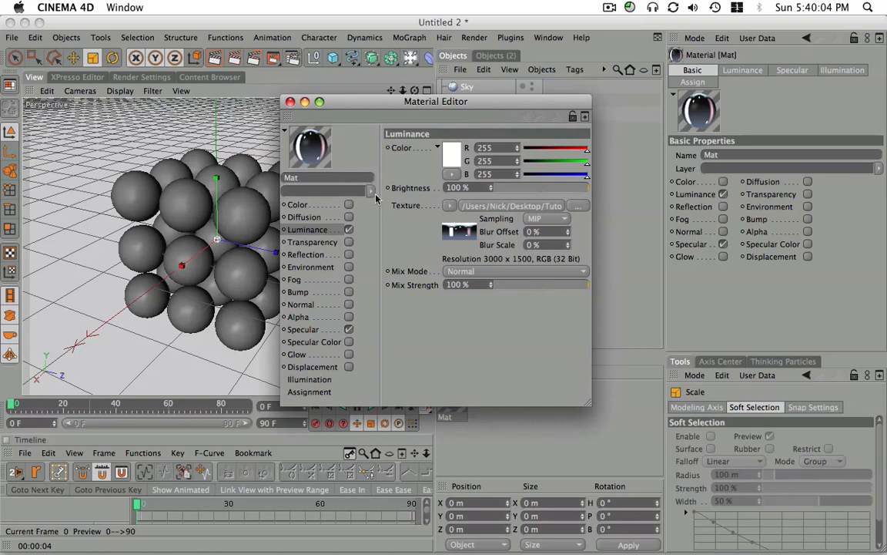
{"action": "left_click_drag", "start_coordinate": [385, 97], "coordinate": [463, 233]}
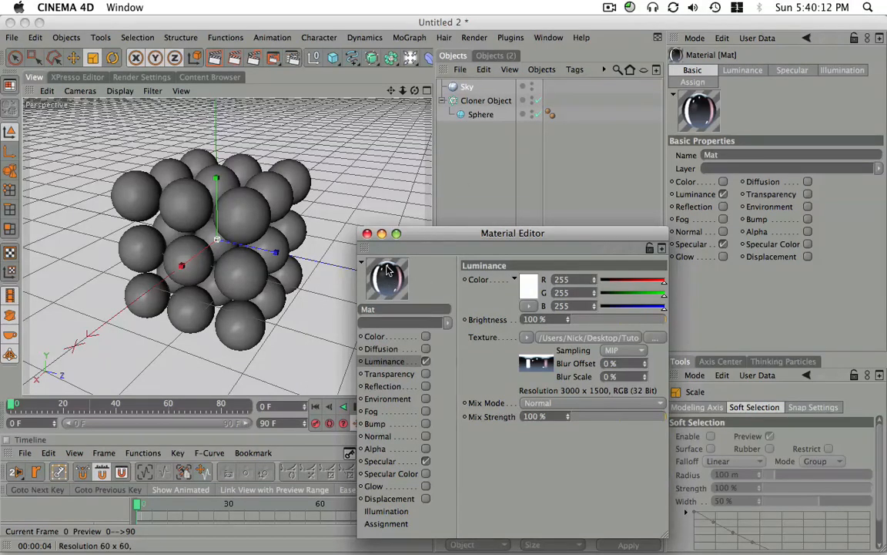
{"action": "left_click_drag", "start_coordinate": [387, 283], "coordinate": [464, 89]}
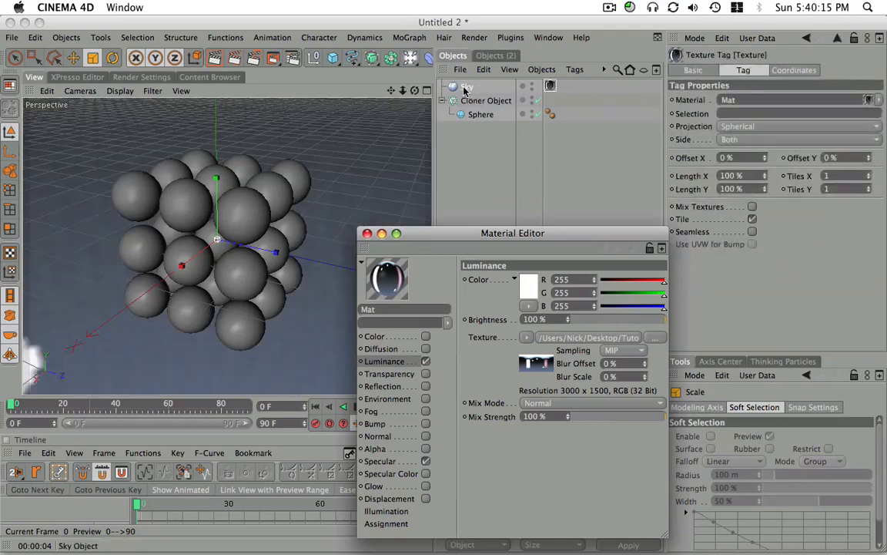
{"action": "left_click", "coordinate": [368, 233]}
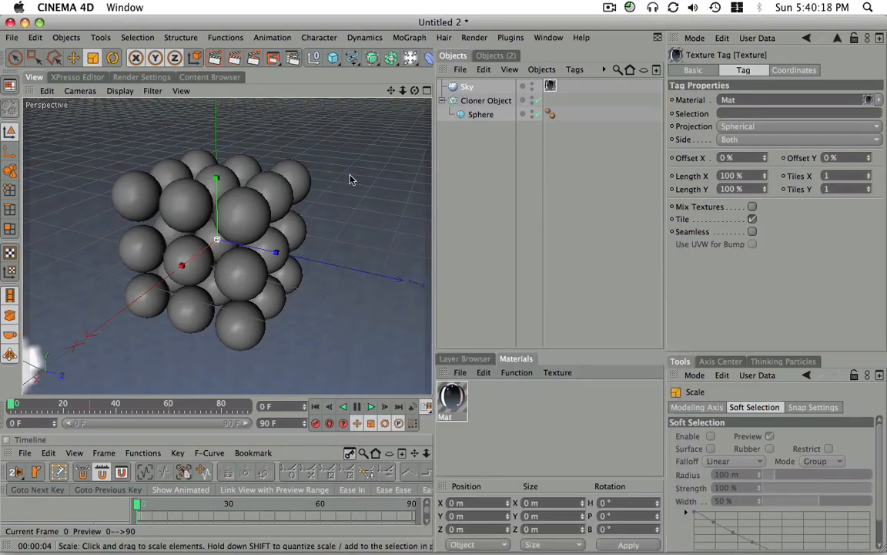
Inspect the HDRI sky around the spheres from several angles and render the active view.
{"action": "left_click_drag", "start_coordinate": [351, 180], "coordinate": [502, 239], "text": "alt"}
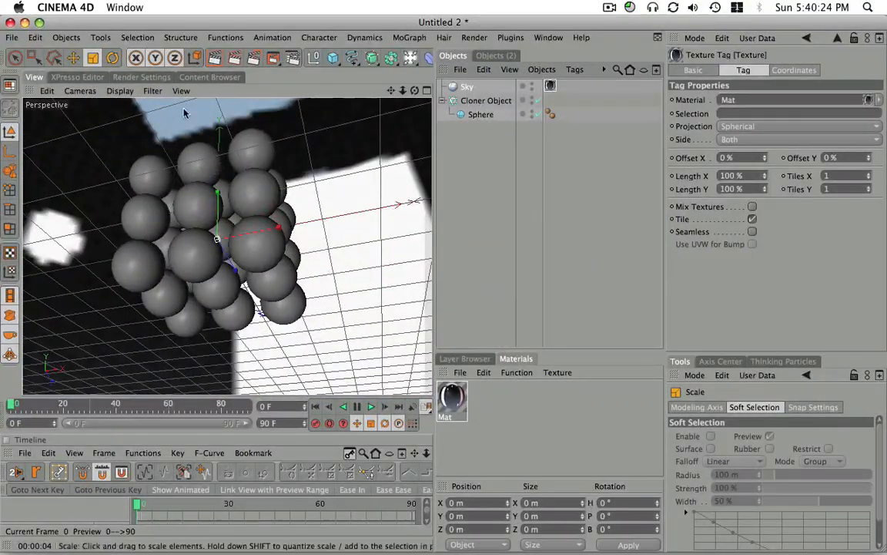
{"action": "left_click_drag", "start_coordinate": [240, 213], "coordinate": [198, 221], "text": "alt"}
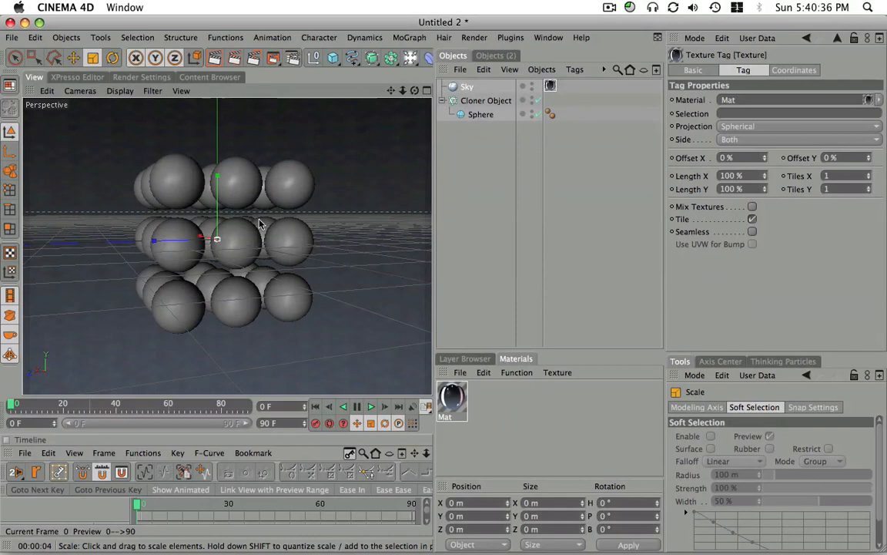
{"action": "left_click_drag", "start_coordinate": [259, 224], "coordinate": [276, 129], "text": "alt"}
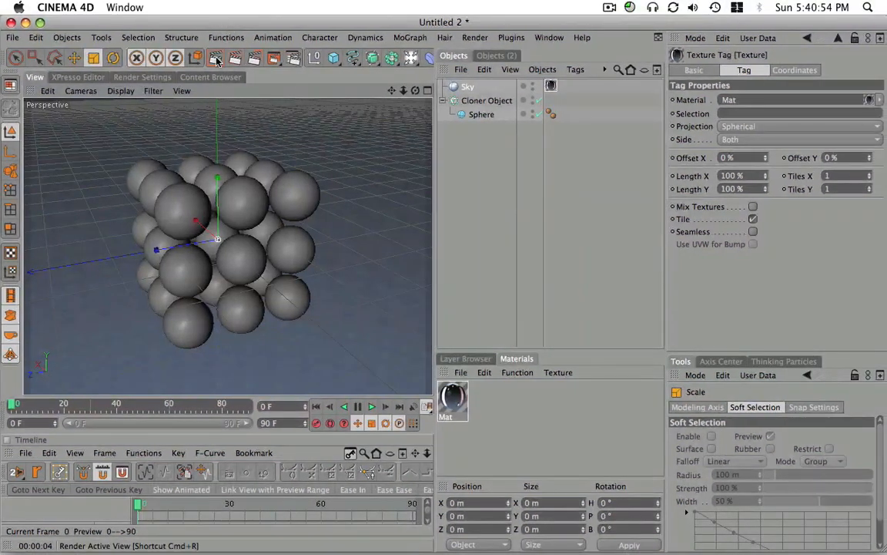
{"action": "left_click", "coordinate": [219, 63]}
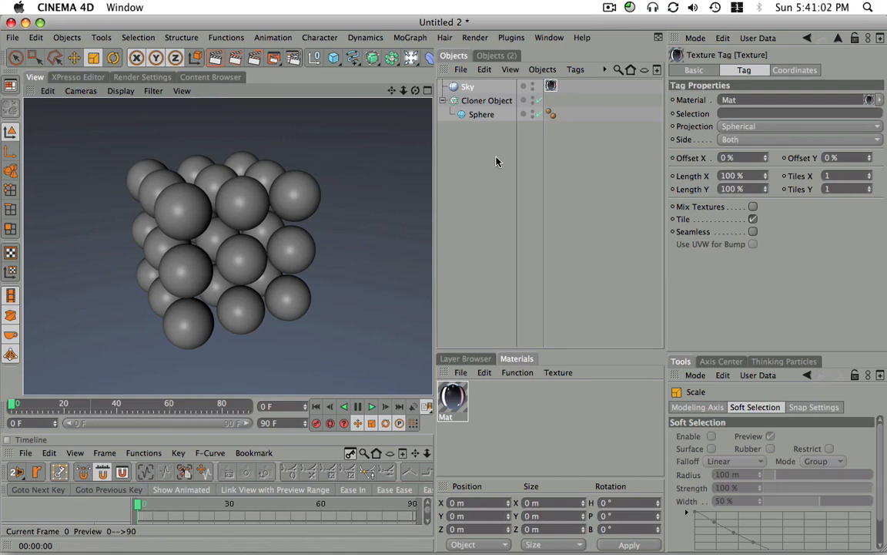
Create a second material and set its color to blue with RGB values 0, 139, 255.
{"action": "double_click", "coordinate": [495, 405]}
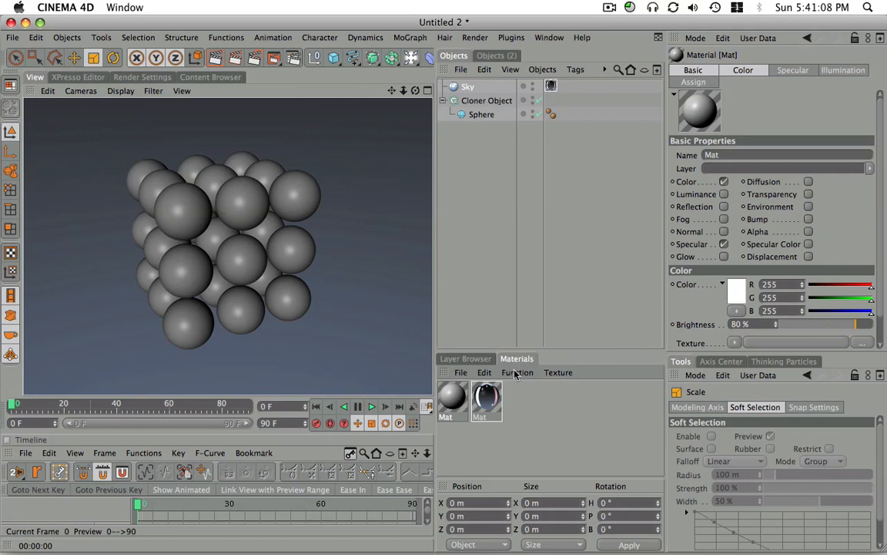
{"action": "double_click", "coordinate": [455, 399]}
{"action": "left_click_drag", "start_coordinate": [366, 97], "coordinate": [451, 96]}
{"action": "left_click", "coordinate": [376, 207]}
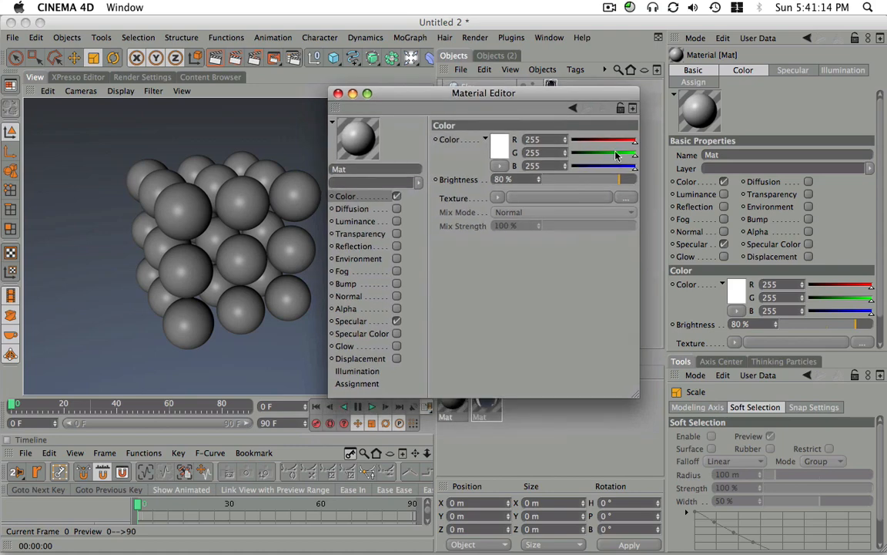
{"action": "left_click_drag", "start_coordinate": [615, 153], "coordinate": [650, 159]}
{"action": "left_click_drag", "start_coordinate": [592, 167], "coordinate": [546, 139]}
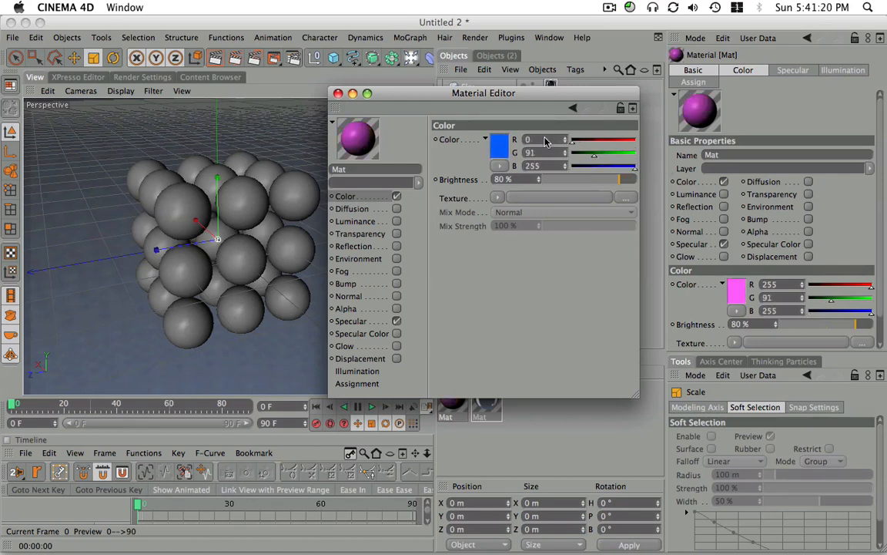
{"action": "left_click_drag", "start_coordinate": [594, 153], "coordinate": [606, 160]}
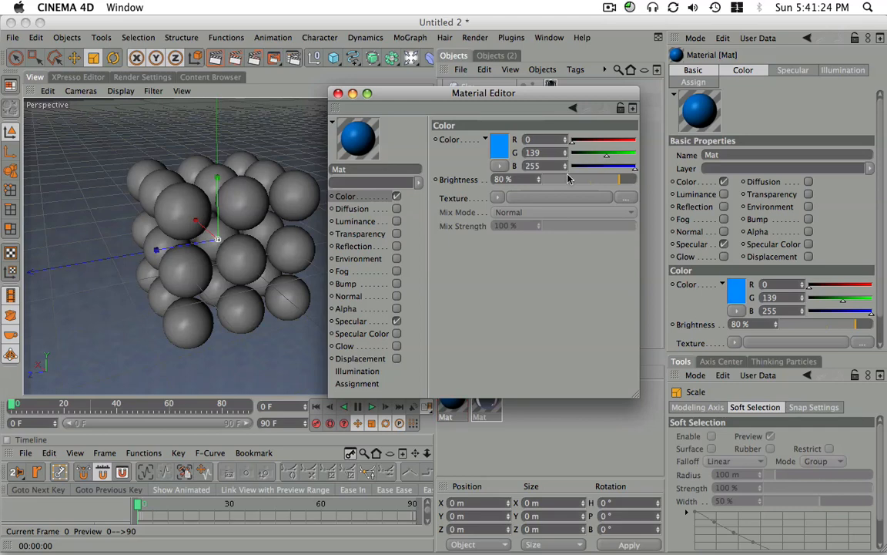
Turn on the Reflection channel of the blue material and apply the material to the Cloner Object.
{"action": "left_click", "coordinate": [397, 246]}
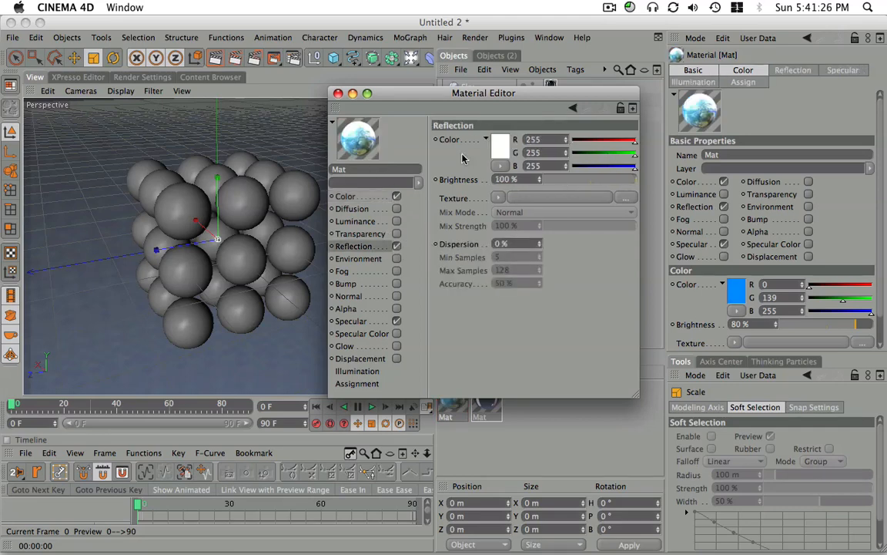
{"action": "left_click_drag", "start_coordinate": [447, 96], "coordinate": [458, 45]}
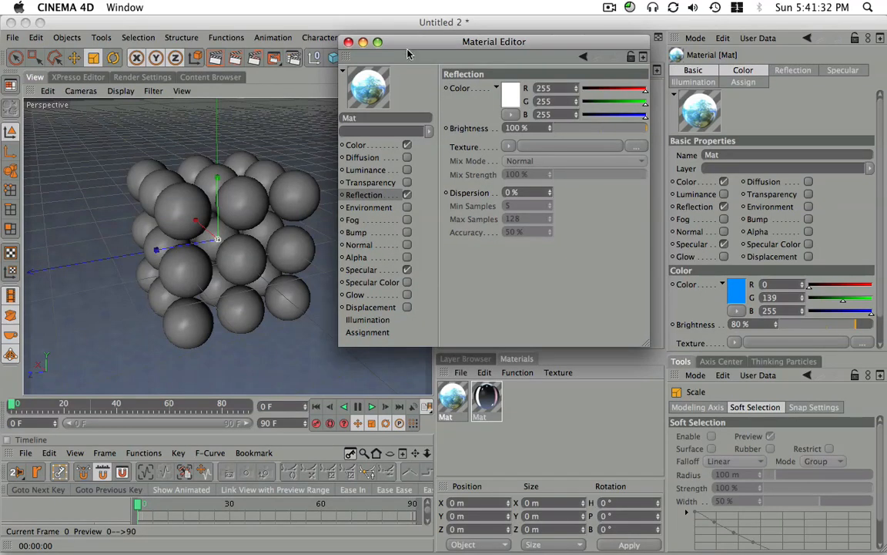
{"action": "left_click_drag", "start_coordinate": [408, 52], "coordinate": [474, 248]}
{"action": "left_click_drag", "start_coordinate": [435, 281], "coordinate": [477, 101]}
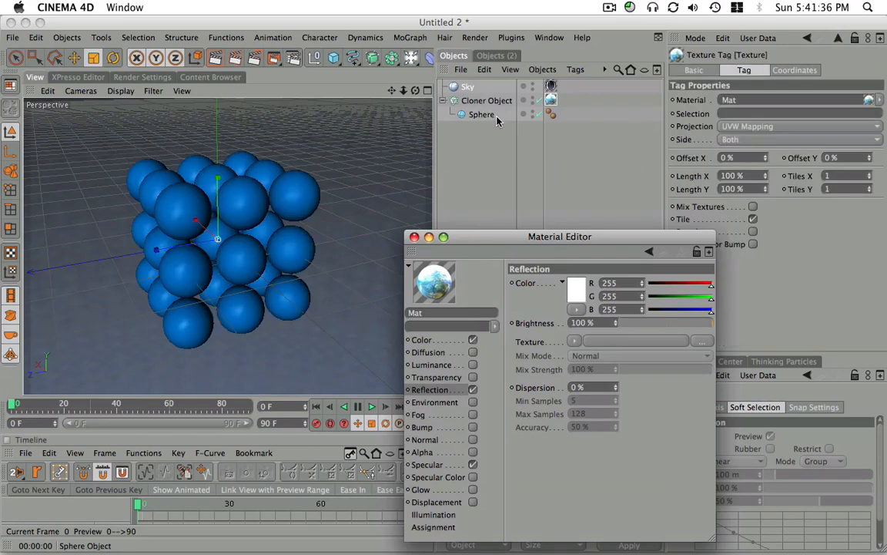
Render the active view to check the HDRI reflections on the blue spheres.
{"action": "left_click", "coordinate": [218, 60]}
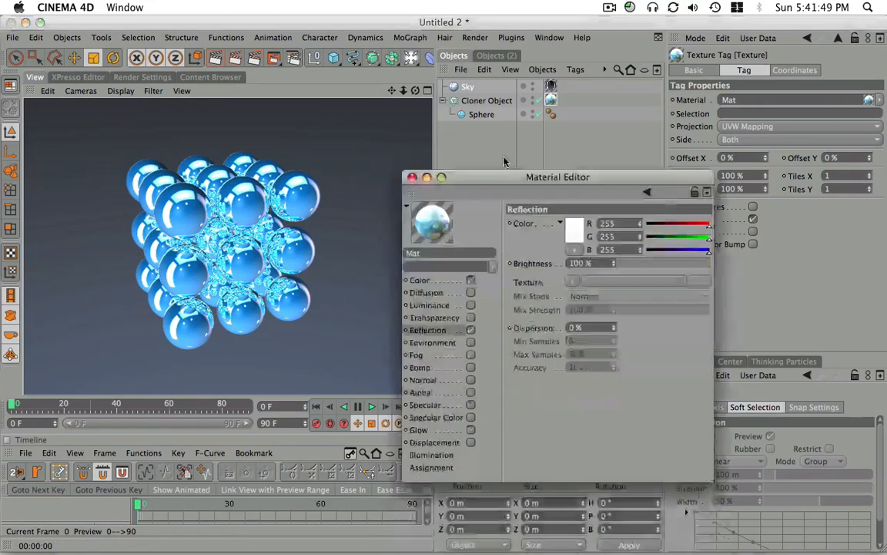
{"action": "left_click_drag", "start_coordinate": [532, 237], "coordinate": [492, 134]}
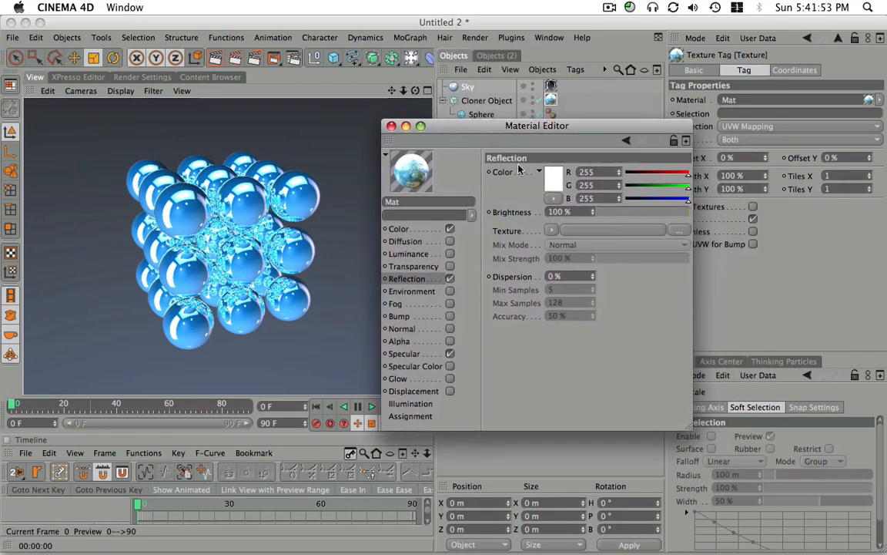
{"action": "left_click_drag", "start_coordinate": [421, 124], "coordinate": [405, 122]}
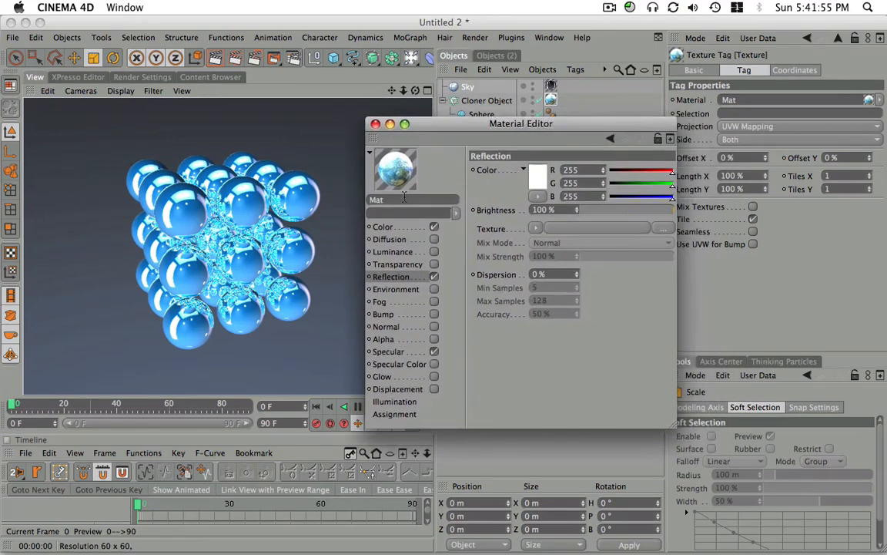
{"action": "left_click_drag", "start_coordinate": [462, 123], "coordinate": [461, 112]}
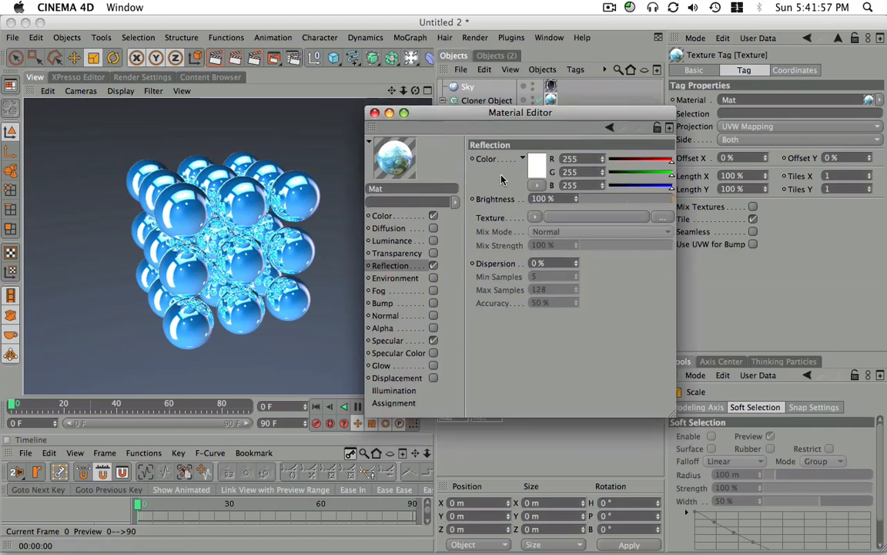
Load a Fresnel shader as the texture of the blue material's Reflection channel.
{"action": "left_click", "coordinate": [406, 253]}
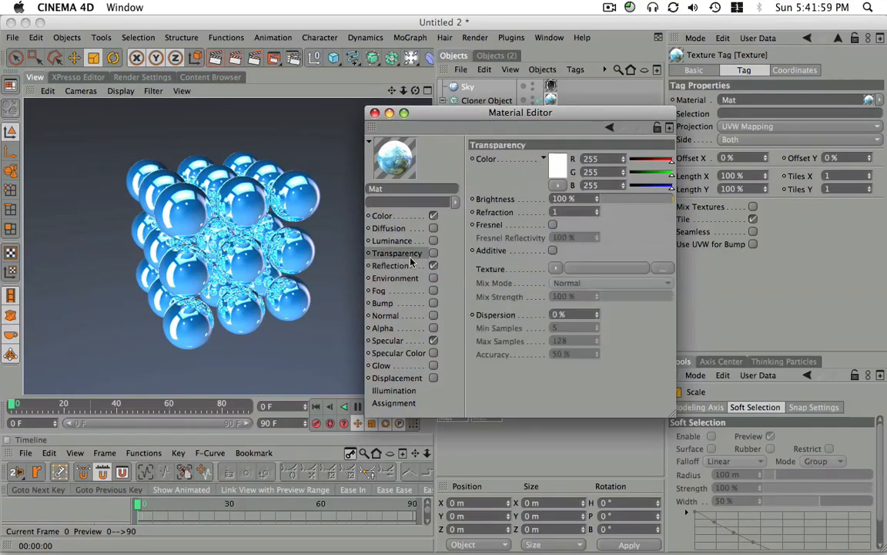
{"action": "left_click", "coordinate": [406, 265]}
{"action": "left_click_drag", "start_coordinate": [442, 124], "coordinate": [509, 102]}
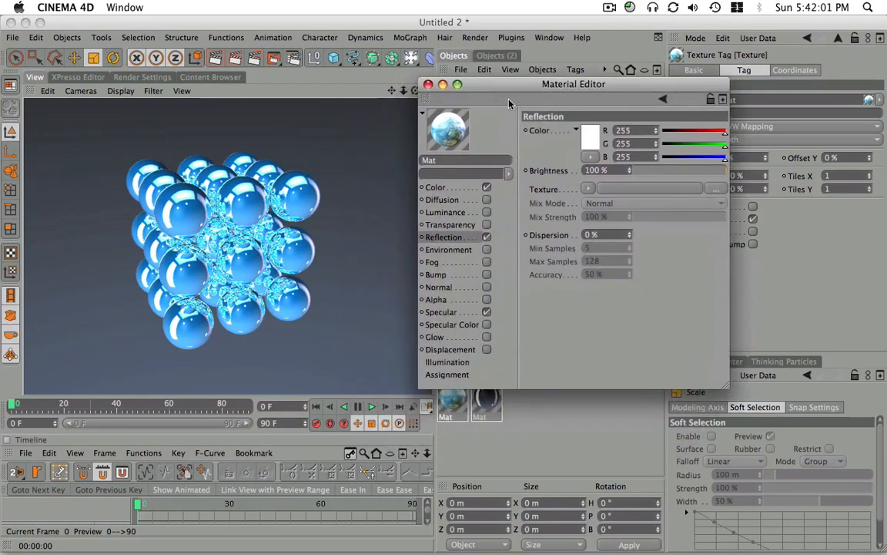
{"action": "left_click", "coordinate": [587, 189]}
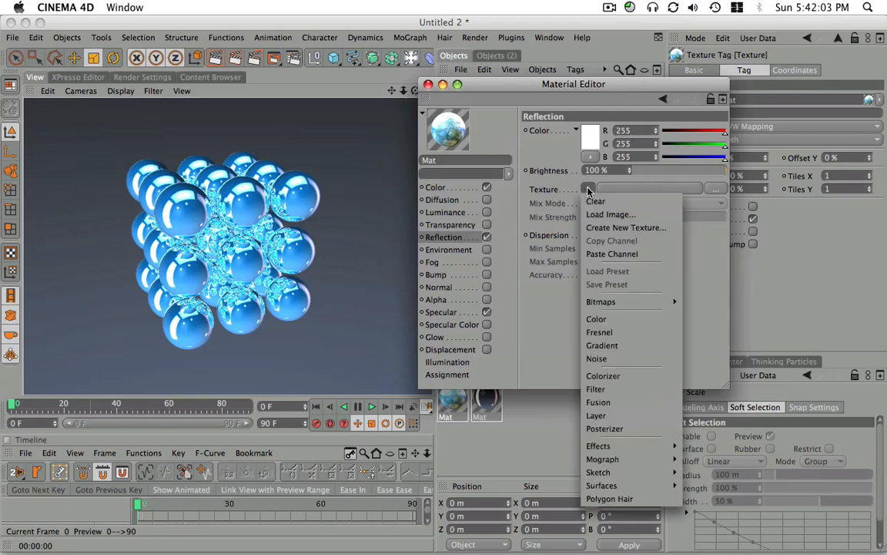
{"action": "left_click", "coordinate": [618, 332]}
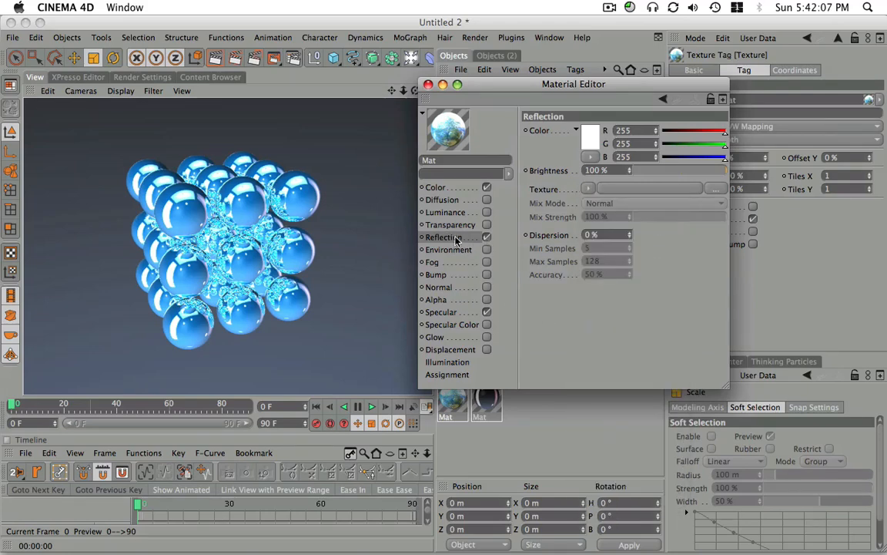
{"action": "left_click", "coordinate": [586, 189]}
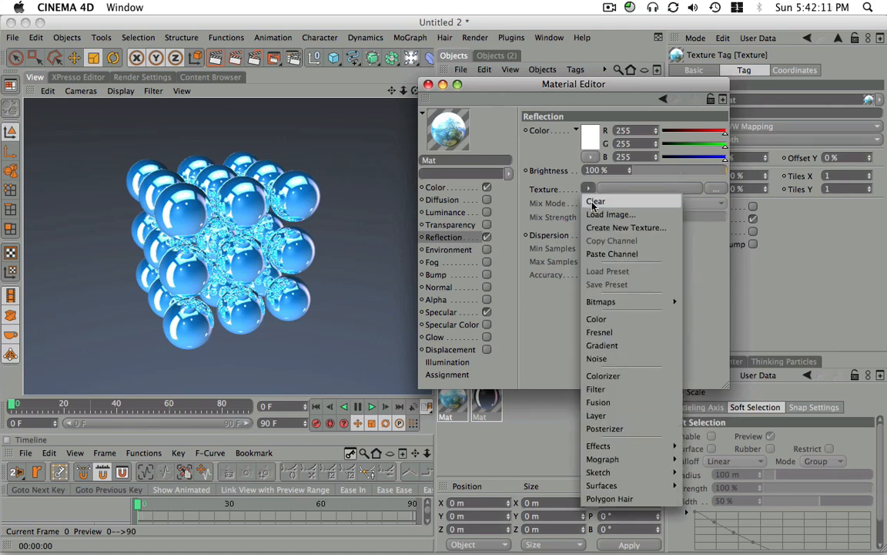
{"action": "left_click", "coordinate": [619, 333]}
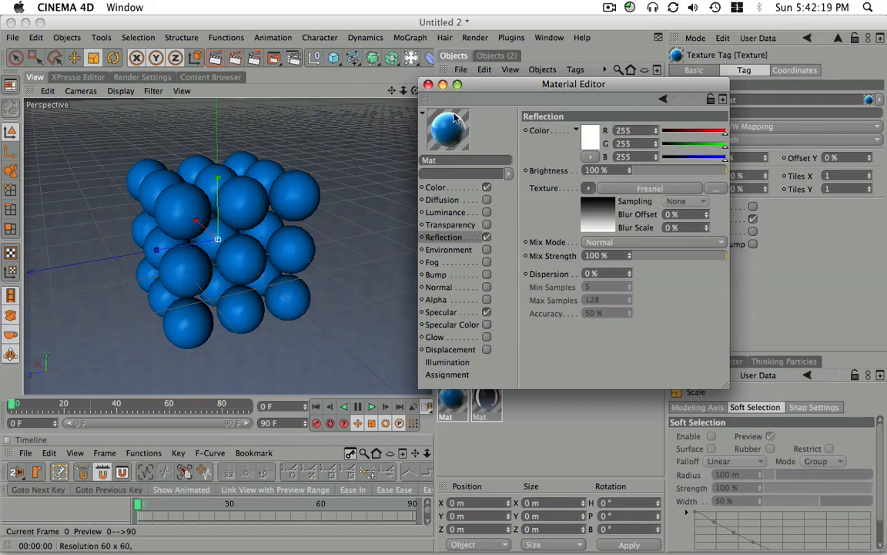
Move the Material Editor clear of the objects and render the active view to check the Fresnel reflections.
{"action": "left_click_drag", "start_coordinate": [432, 81], "coordinate": [409, 64]}
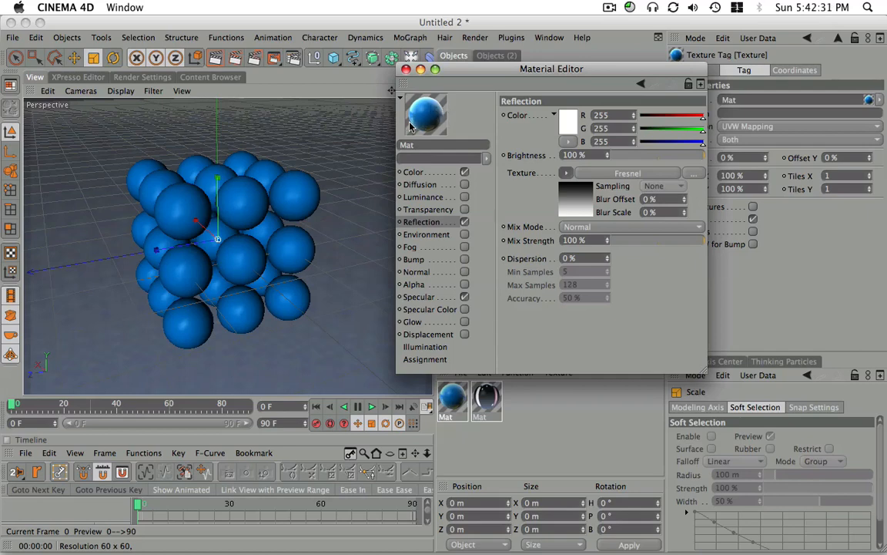
{"action": "left_click_drag", "start_coordinate": [464, 71], "coordinate": [500, 75]}
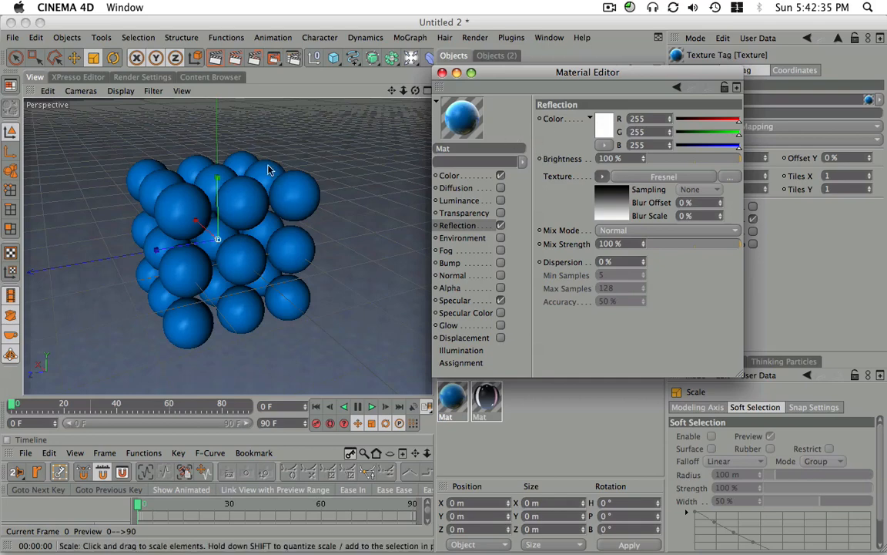
{"action": "left_click_drag", "start_coordinate": [506, 72], "coordinate": [539, 200]}
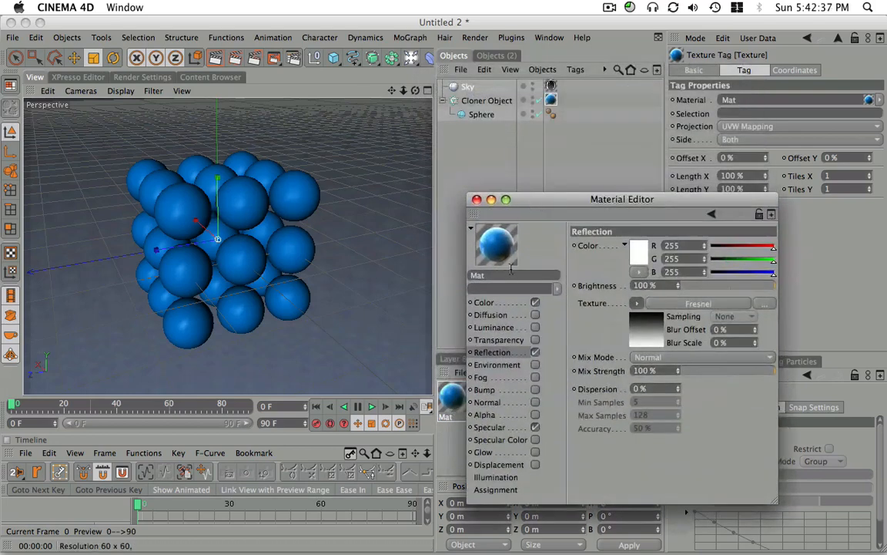
{"action": "left_click", "coordinate": [215, 61]}
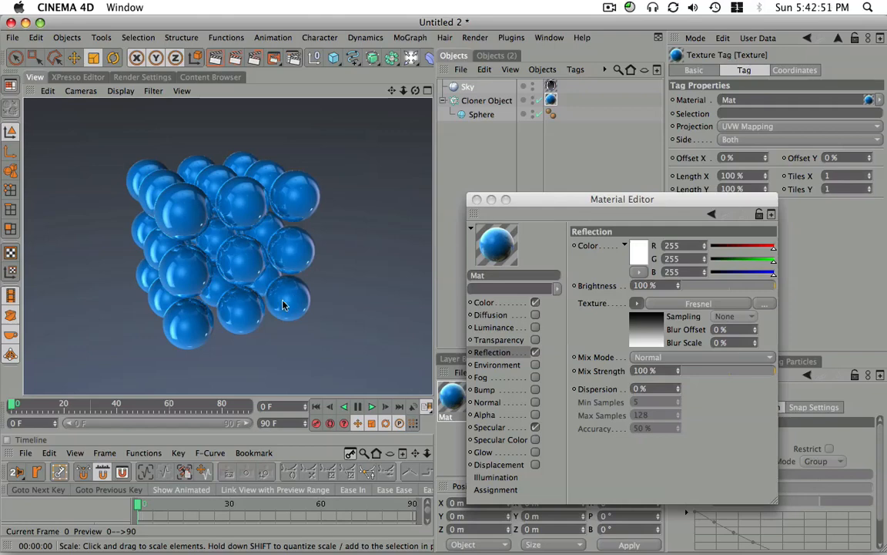
Orbit around the sphere grid and render the active view from another angle.
{"action": "left_click_drag", "start_coordinate": [270, 259], "coordinate": [301, 236], "text": "alt"}
{"action": "left_click_drag", "start_coordinate": [252, 263], "coordinate": [271, 254], "text": "alt"}
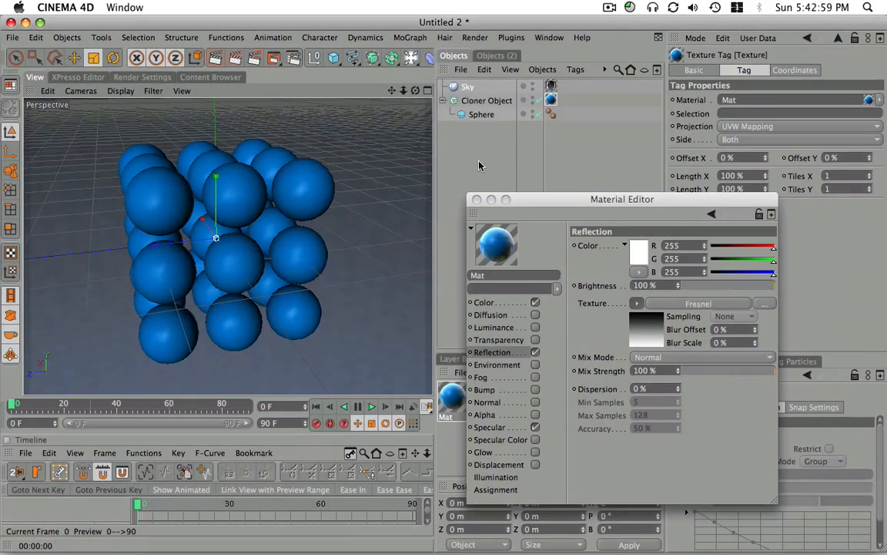
{"action": "left_click_drag", "start_coordinate": [539, 199], "coordinate": [548, 220]}
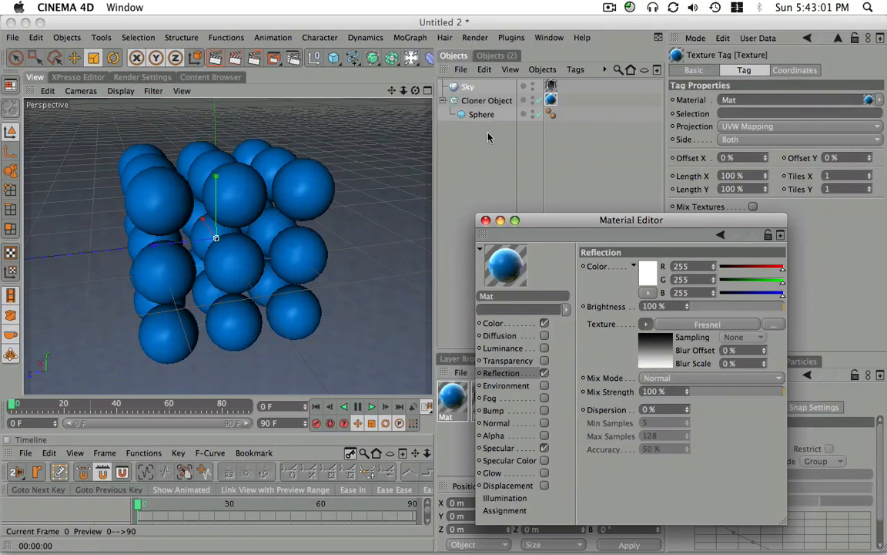
{"action": "left_click", "coordinate": [411, 58]}
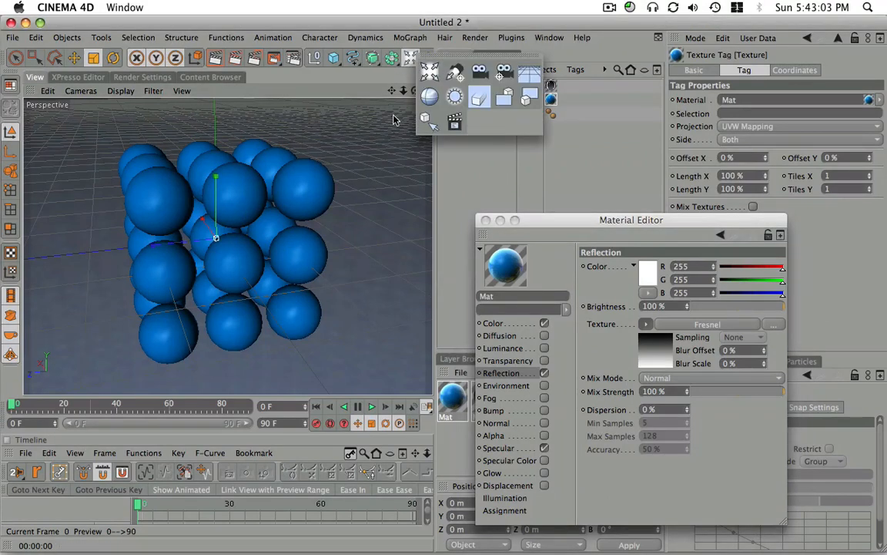
{"action": "left_click_drag", "start_coordinate": [394, 119], "coordinate": [367, 67]}
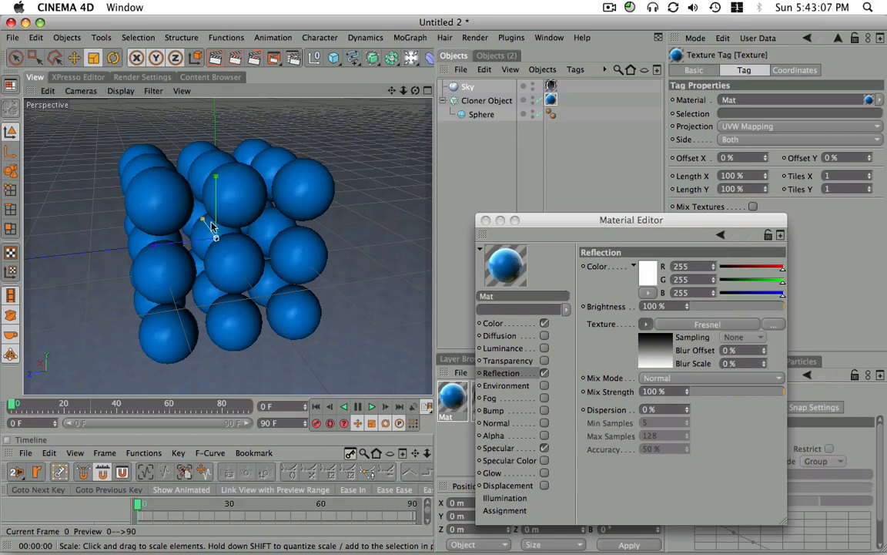
{"action": "mouse_move", "coordinate": [215, 223]}
{"action": "left_mouse_down", "text": "alt"}
{"action": "mouse_move", "coordinate": [303, 222]}
{"action": "mouse_move", "coordinate": [256, 205]}
{"action": "mouse_move", "coordinate": [309, 218]}
{"action": "left_mouse_up", "text": "alt"}
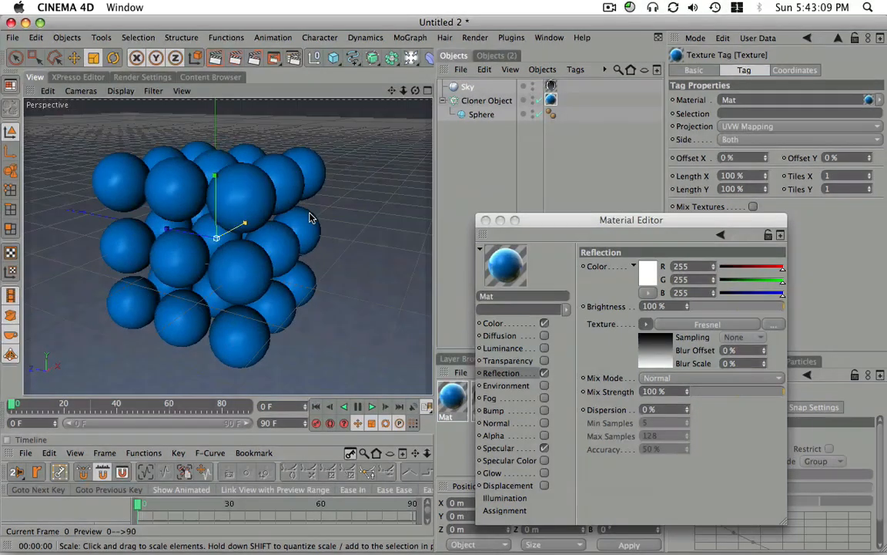
{"action": "left_click", "coordinate": [216, 58]}
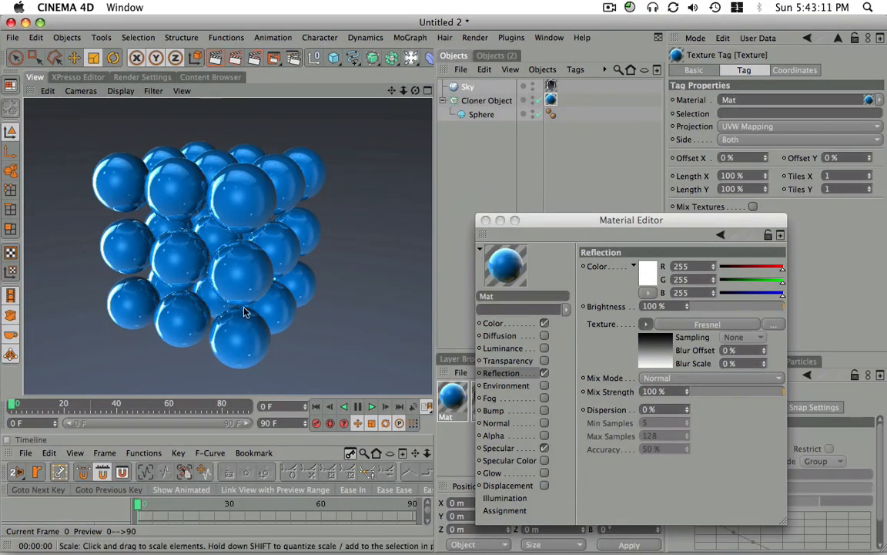
Turn off Auto Light in the render options and render the active view.
{"action": "left_click", "coordinate": [147, 78]}
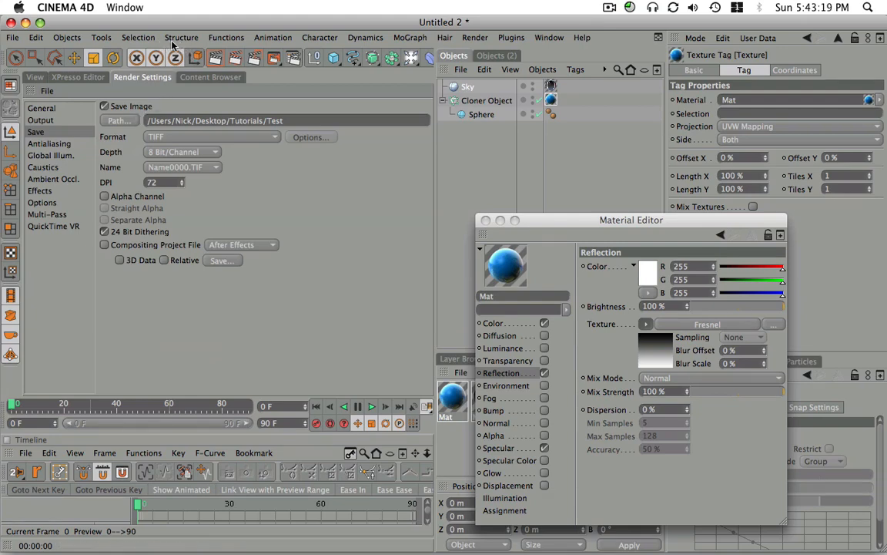
{"action": "left_click", "coordinate": [137, 37]}
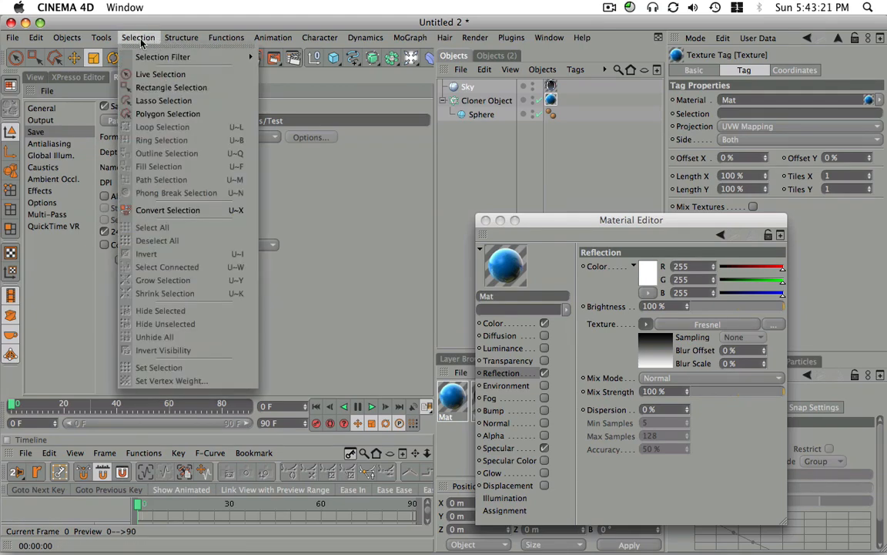
{"action": "left_click", "coordinate": [225, 160]}
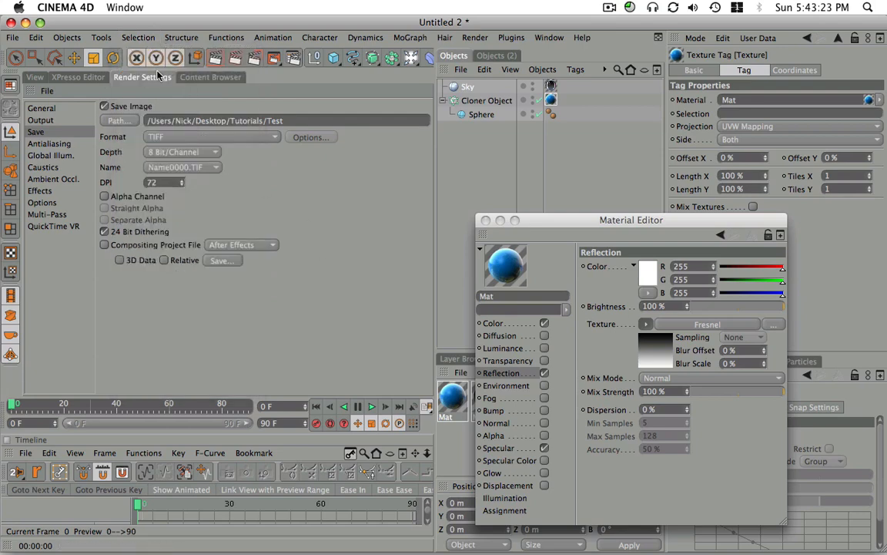
{"action": "left_click", "coordinate": [62, 202]}
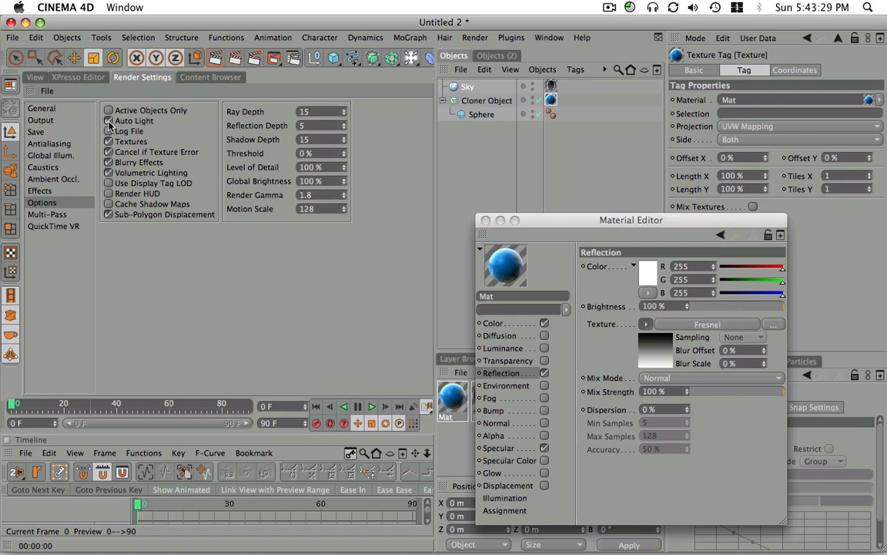
{"action": "left_click", "coordinate": [108, 121]}
{"action": "left_click", "coordinate": [36, 78]}
{"action": "left_click", "coordinate": [213, 59]}
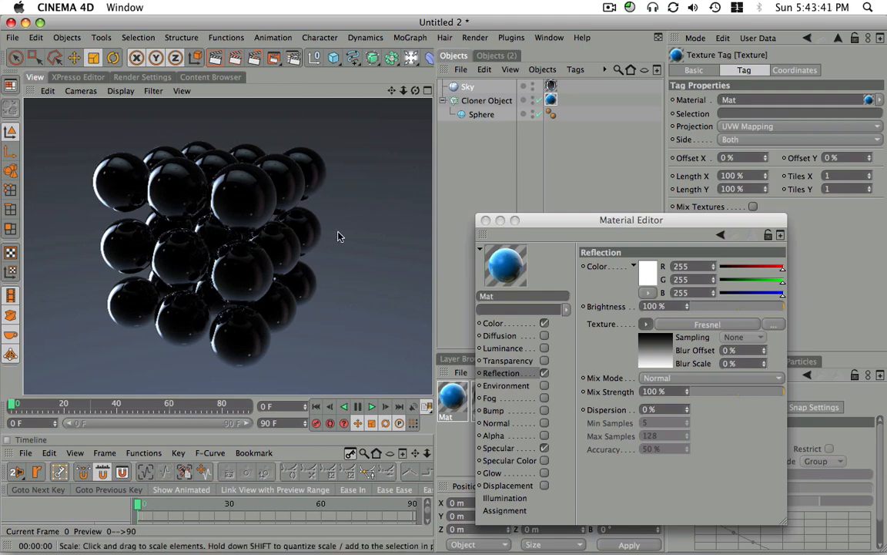
Examine the spheres without Auto Light by orbiting around them and rendering from different angles.
{"action": "left_click_drag", "start_coordinate": [267, 21], "coordinate": [267, 20]}
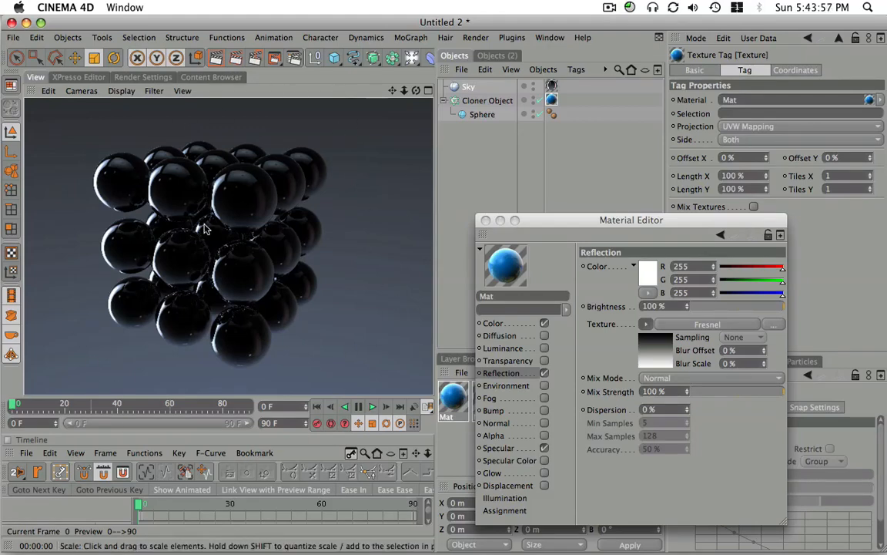
{"action": "left_click_drag", "start_coordinate": [524, 220], "coordinate": [641, 201]}
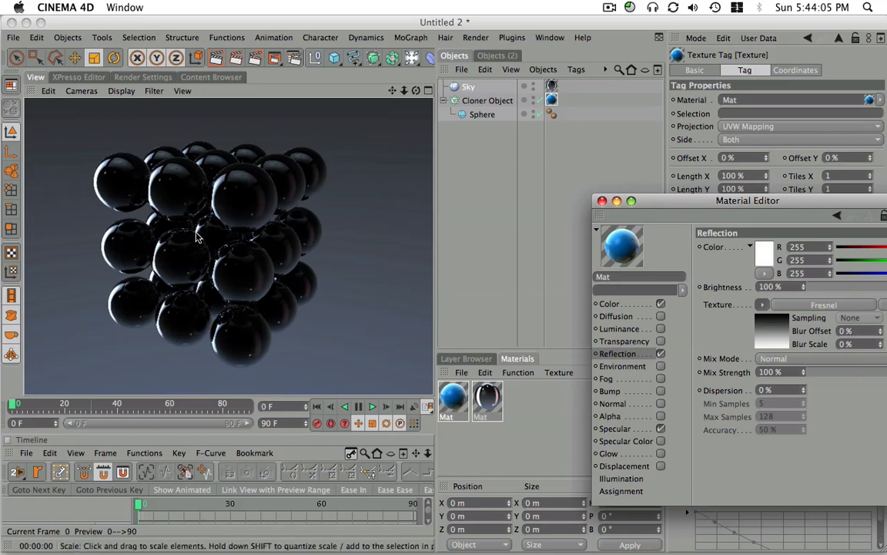
{"action": "left_click_drag", "start_coordinate": [228, 281], "coordinate": [128, 271], "text": "alt"}
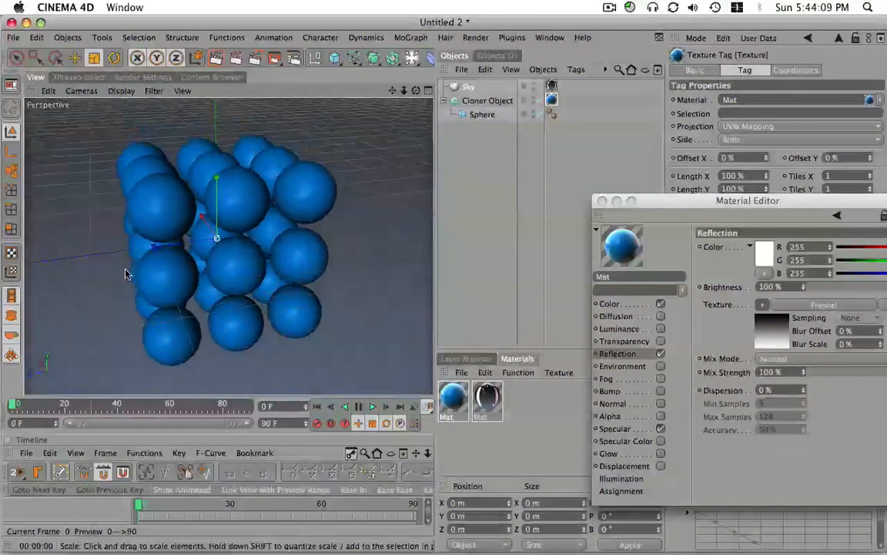
{"action": "left_click", "coordinate": [215, 58]}
{"action": "left_click_drag", "start_coordinate": [260, 206], "coordinate": [196, 100], "text": "alt"}
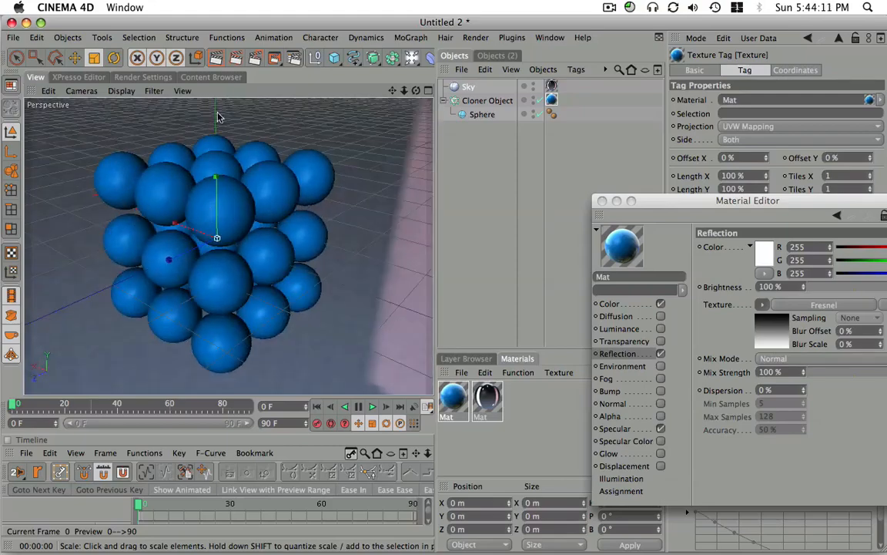
{"action": "left_click", "coordinate": [197, 57]}
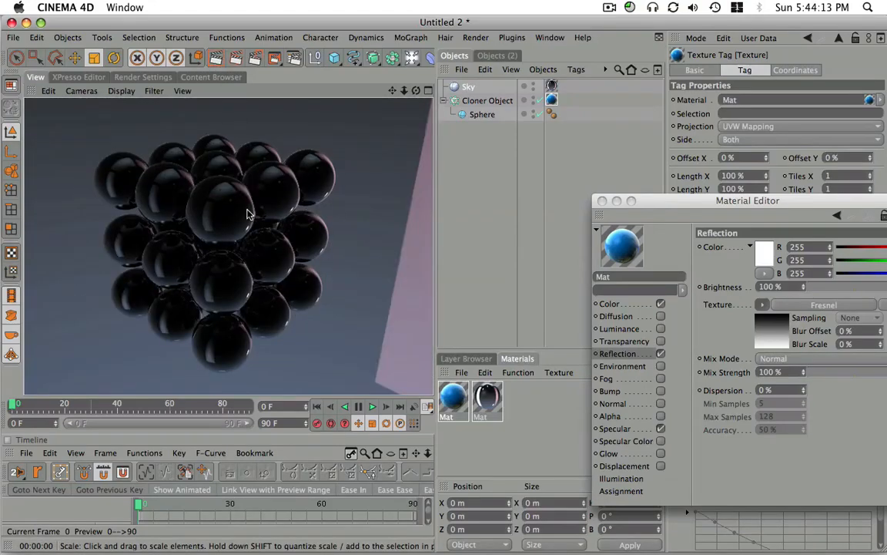
{"action": "left_click_drag", "start_coordinate": [208, 209], "coordinate": [397, 173], "text": "alt"}
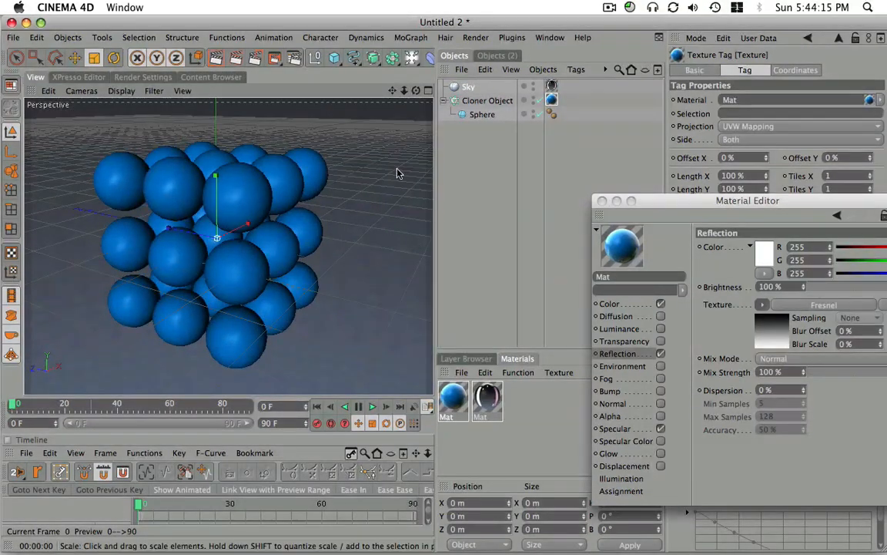
Enable Global Illumination in Standard mode in the render settings and render the active view.
{"action": "left_click", "coordinate": [138, 77]}
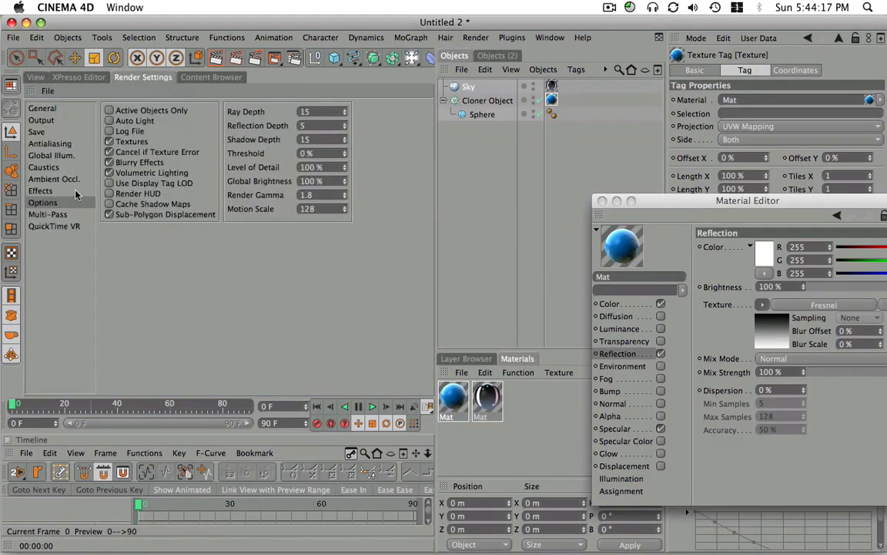
{"action": "left_click", "coordinate": [54, 155]}
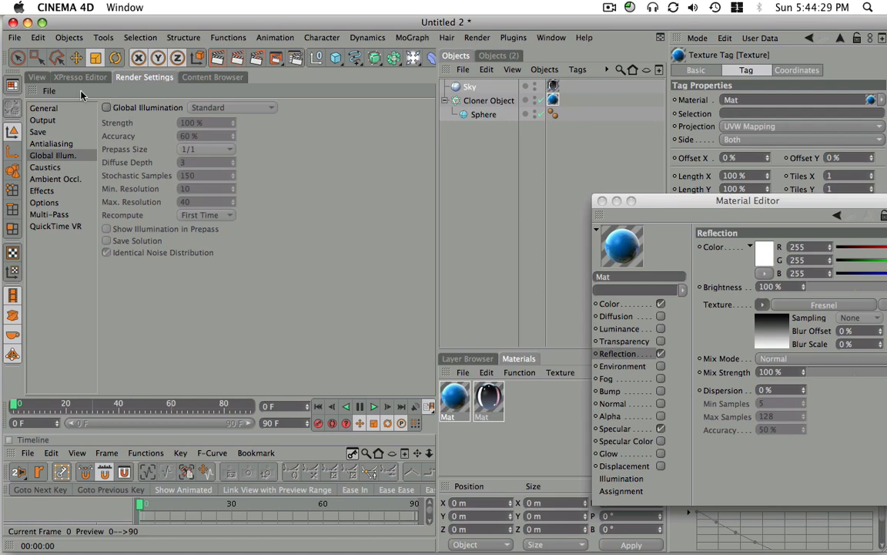
{"action": "left_click", "coordinate": [37, 77]}
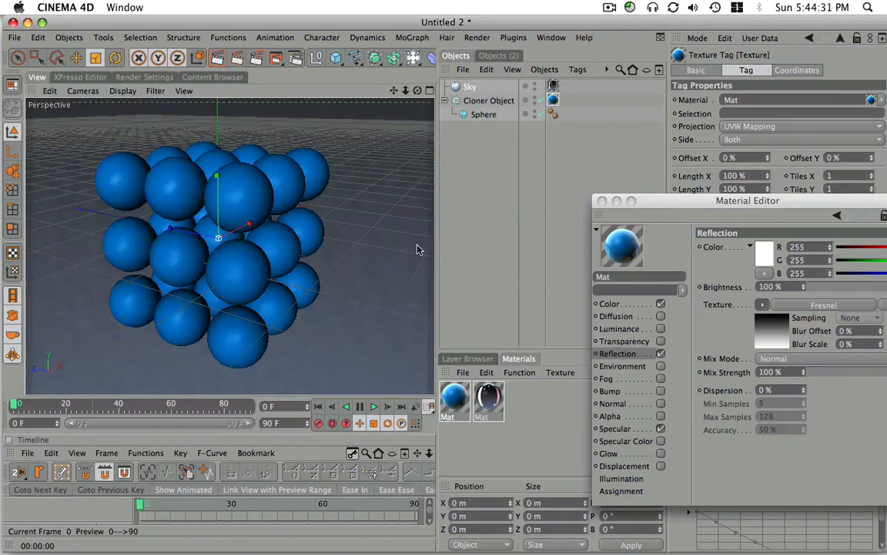
{"action": "left_click", "coordinate": [144, 77]}
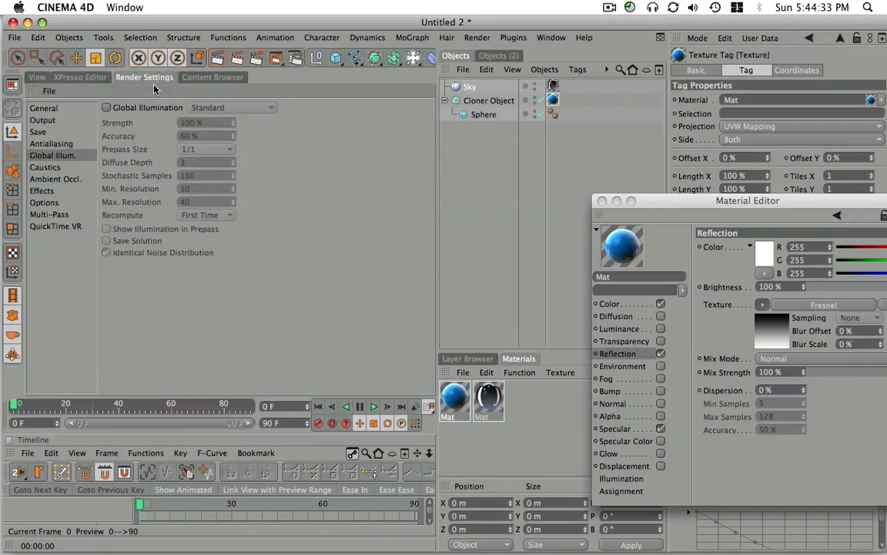
{"action": "left_click", "coordinate": [107, 108]}
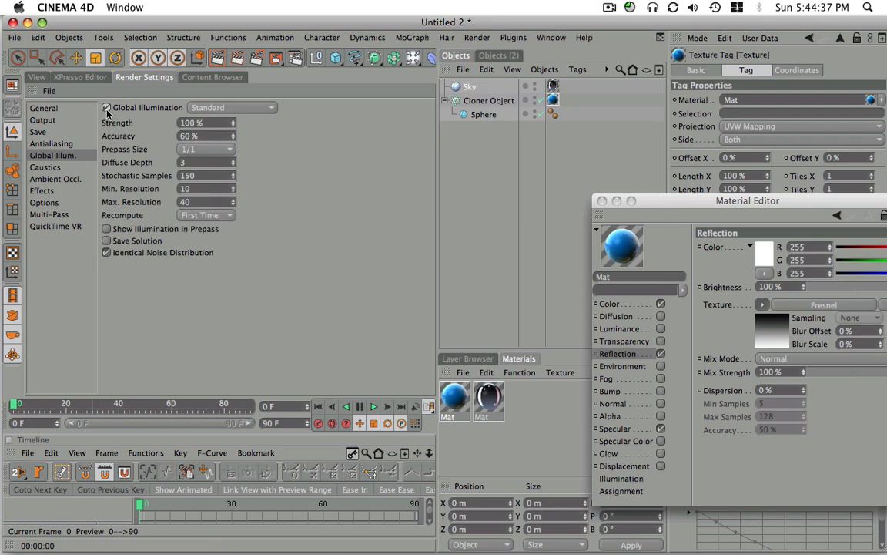
{"action": "left_click", "coordinate": [106, 109]}
{"action": "left_click", "coordinate": [38, 77]}
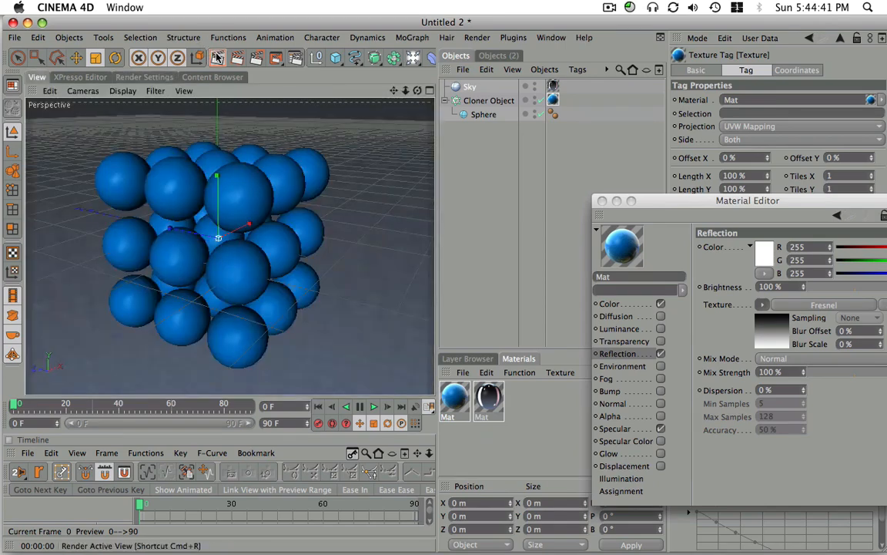
{"action": "left_click", "coordinate": [218, 58]}
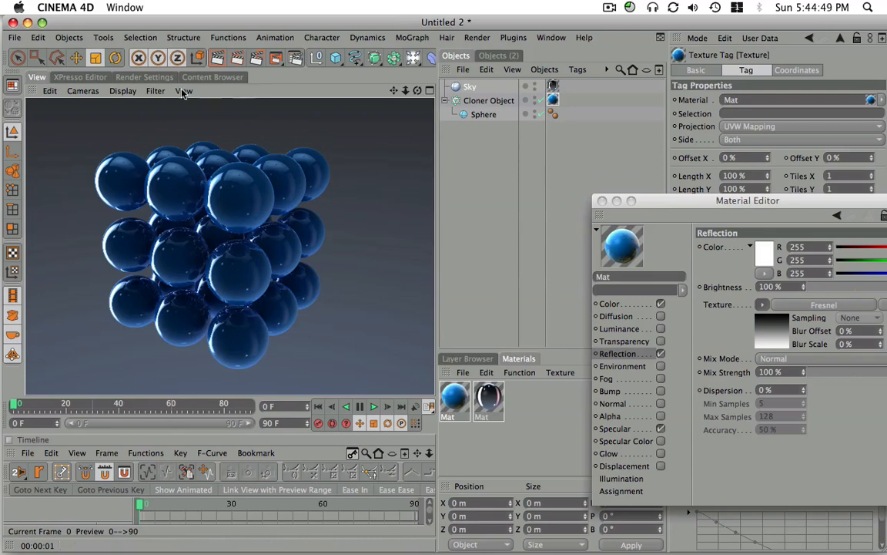
{"action": "left_click", "coordinate": [219, 62]}
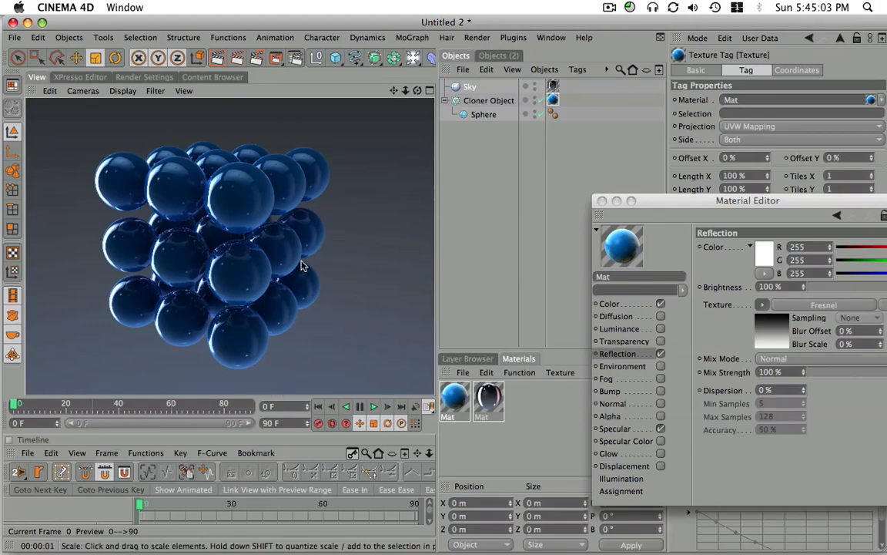
Examine the Global Illumination lighting on the sphere grid by orbiting around it and rendering from several angles.
{"action": "left_click_drag", "start_coordinate": [308, 263], "coordinate": [86, 271], "text": "alt"}
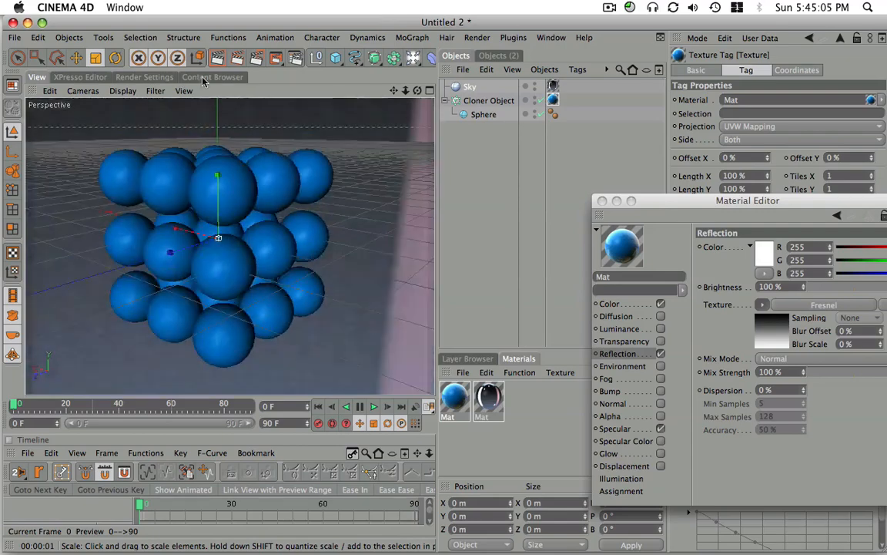
{"action": "left_click", "coordinate": [217, 58]}
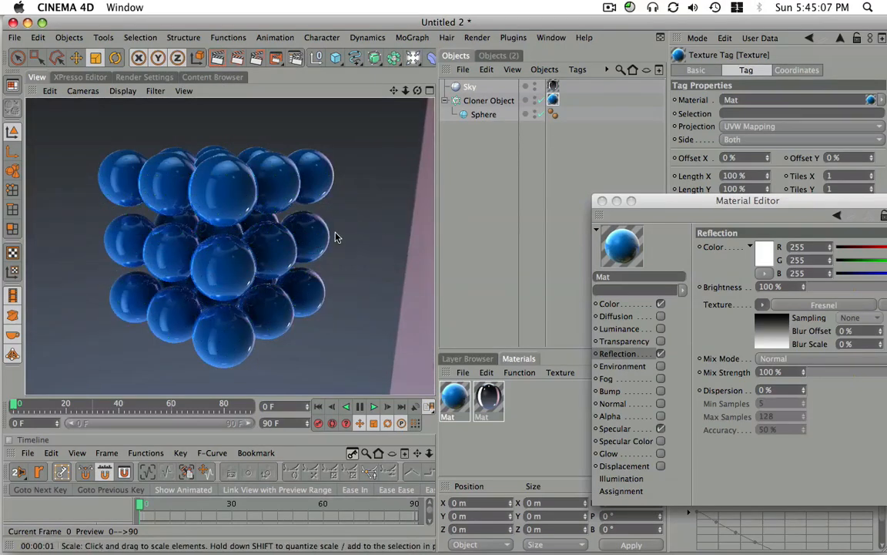
{"action": "left_click_drag", "start_coordinate": [344, 241], "coordinate": [193, 228], "text": "alt"}
{"action": "left_click", "coordinate": [218, 58]}
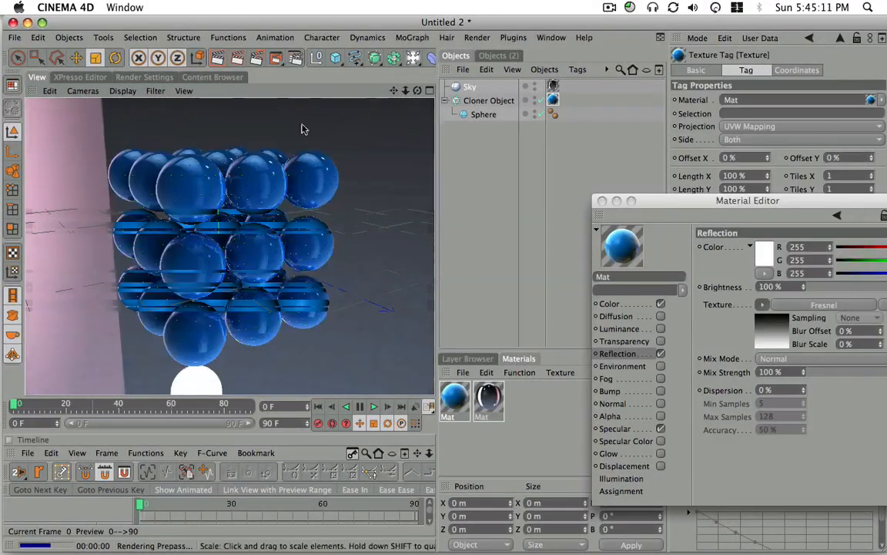
{"action": "left_click_drag", "start_coordinate": [255, 284], "coordinate": [146, 139], "text": "alt"}
{"action": "left_click", "coordinate": [217, 58]}
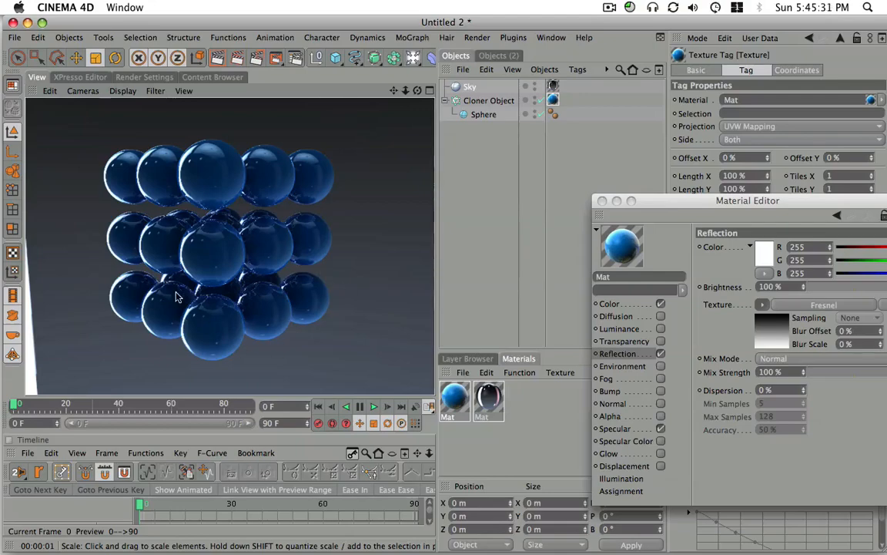
{"action": "left_click_drag", "start_coordinate": [215, 235], "coordinate": [273, 187], "text": "alt"}
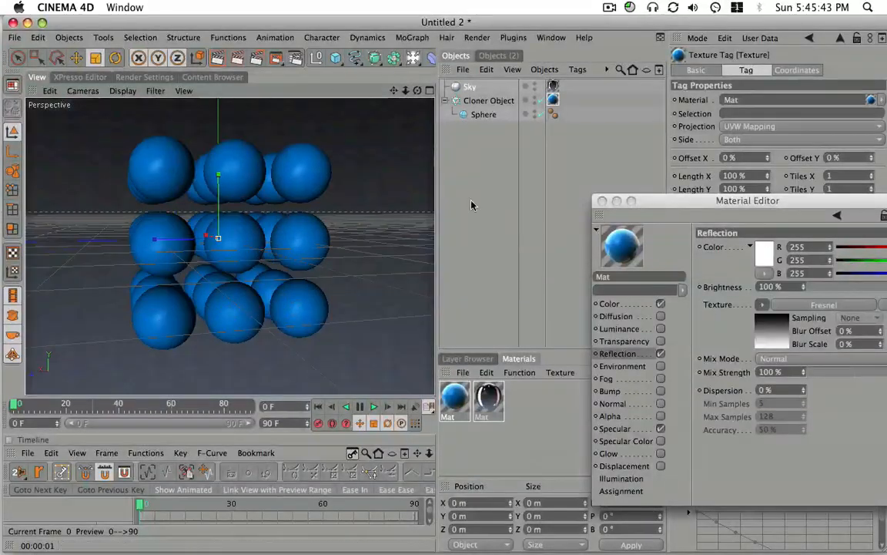
Add a Random Effector to the Cloner and set its position variation to 154 m X, 182 m Y and 54 m Z.
{"action": "left_click", "coordinate": [493, 110]}
{"action": "left_click", "coordinate": [489, 101]}
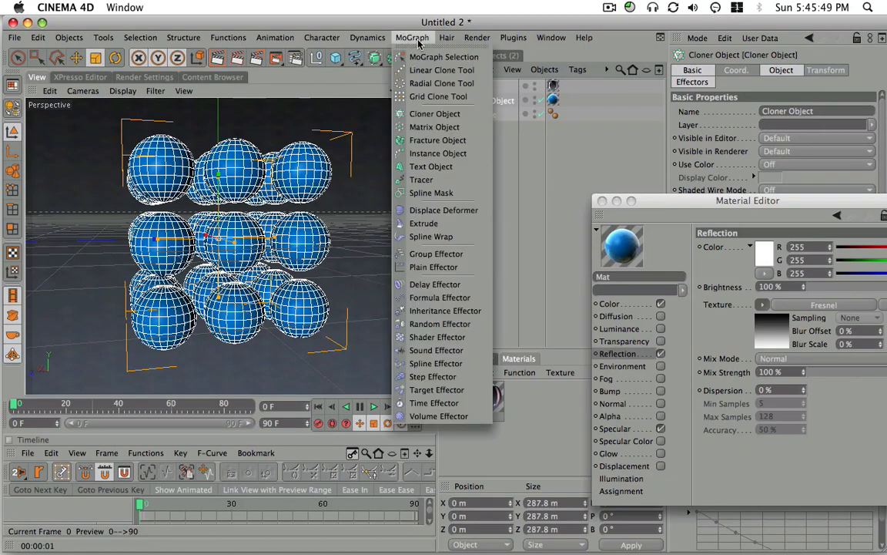
{"action": "left_click", "coordinate": [462, 324]}
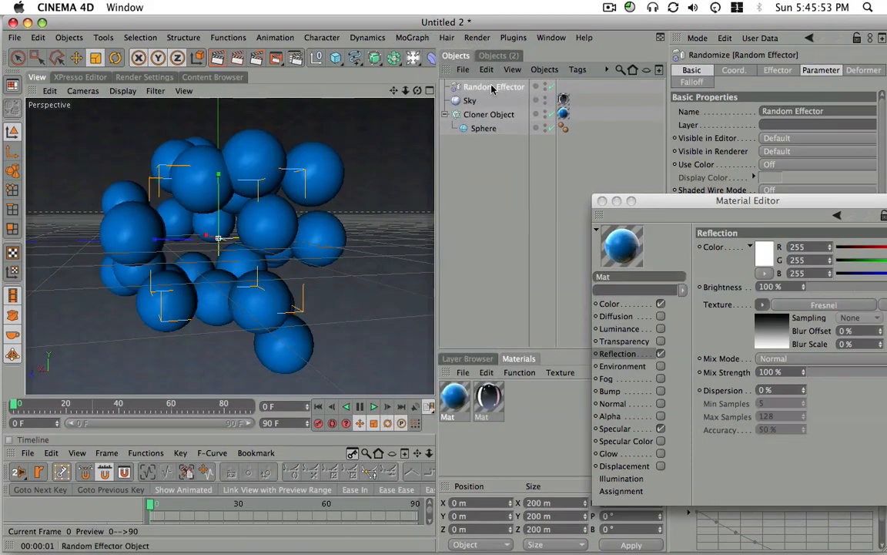
{"action": "left_click", "coordinate": [602, 201]}
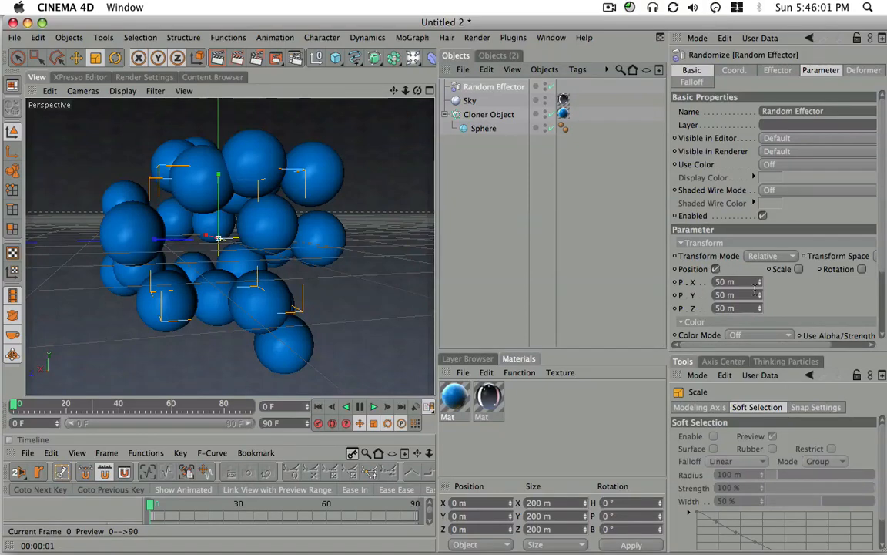
{"action": "mouse_move", "coordinate": [759, 285]}
{"action": "left_mouse_down"}
{"action": "mouse_move", "coordinate": [753, 322]}
{"action": "mouse_move", "coordinate": [758, 214]}
{"action": "mouse_move", "coordinate": [761, 287]}
{"action": "mouse_move", "coordinate": [763, 274]}
{"action": "left_mouse_up"}
{"action": "left_click_drag", "start_coordinate": [760, 309], "coordinate": [759, 275]}
{"action": "mouse_move", "coordinate": [759, 281]}
{"action": "left_mouse_down"}
{"action": "mouse_move", "coordinate": [757, 302]}
{"action": "mouse_move", "coordinate": [758, 282]}
{"action": "left_mouse_up"}
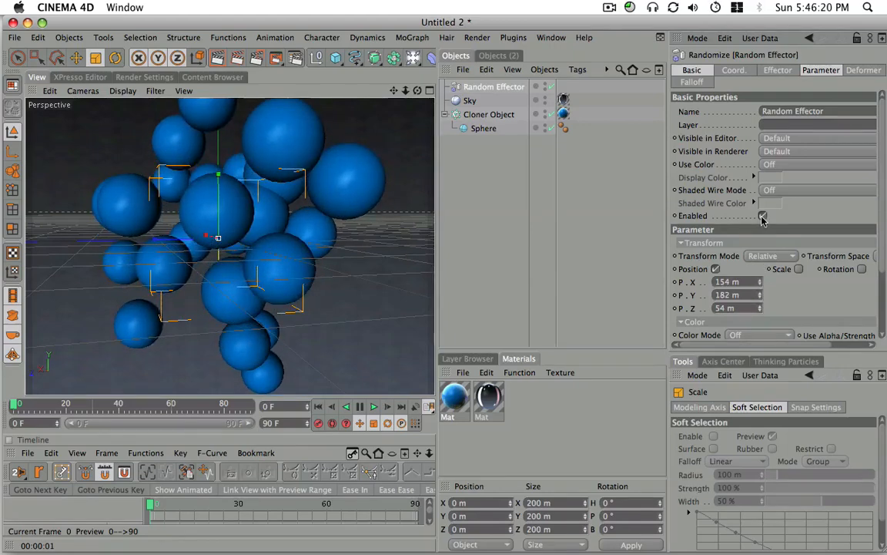
Temporarily disable the Random Effector, set the Cloner's grid count to 4 × 4 × 4, and re-enable the effector.
{"action": "left_click", "coordinate": [493, 114]}
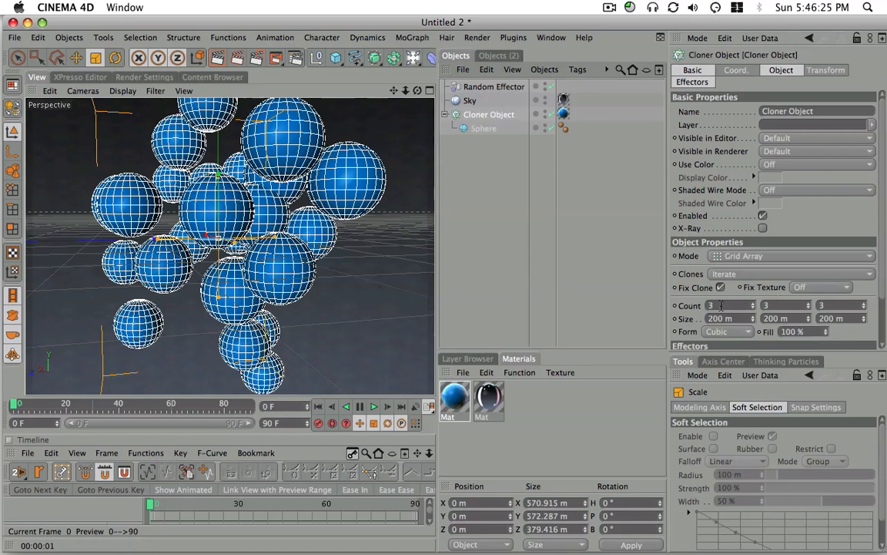
{"action": "left_click", "coordinate": [552, 87]}
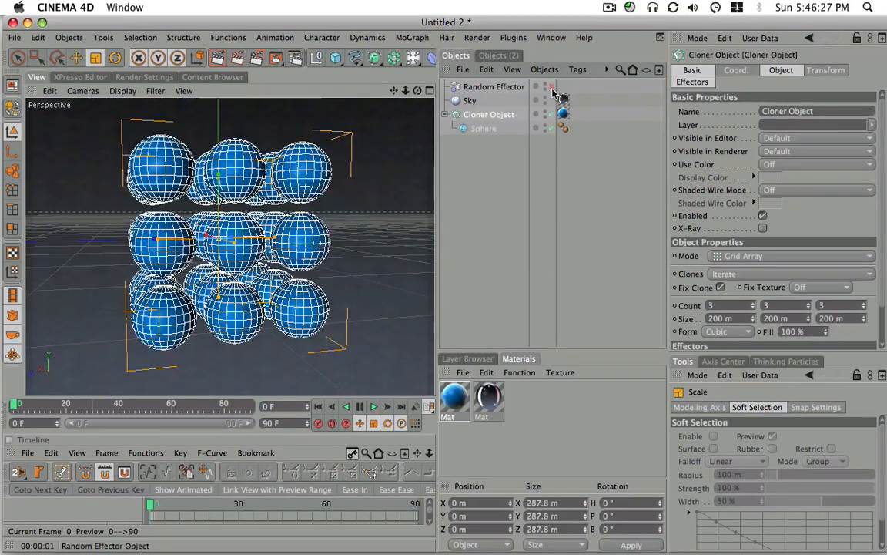
{"action": "left_click_drag", "start_coordinate": [346, 271], "coordinate": [200, 202], "text": "alt"}
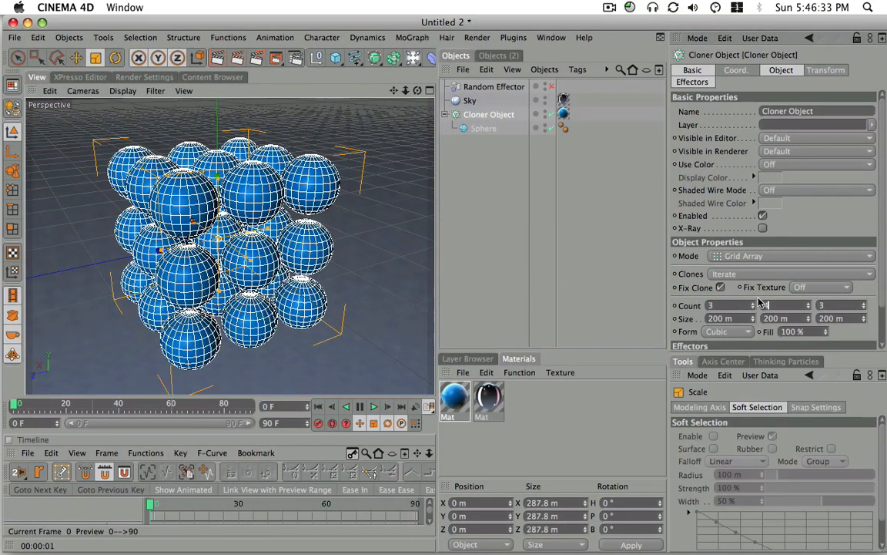
{"action": "key", "text": "Return"}
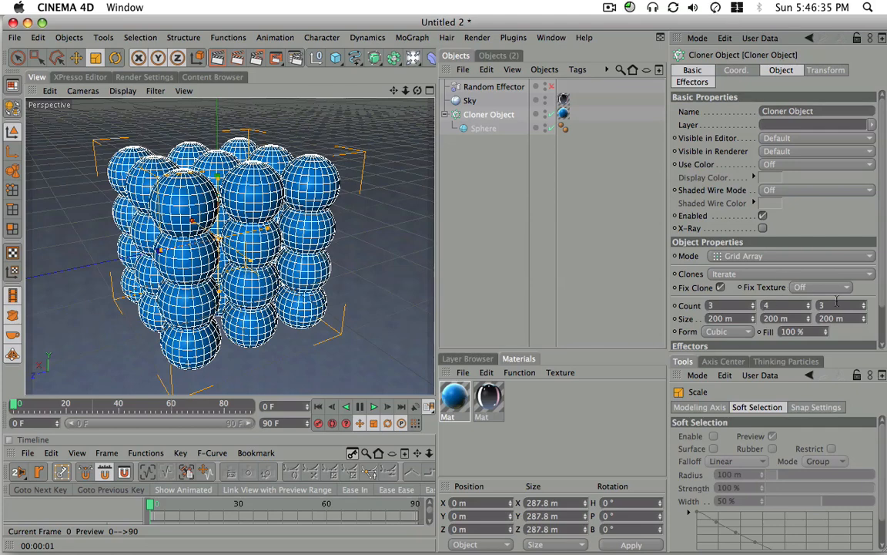
{"action": "type", "text": "4"}
{"action": "key", "text": "Return"}
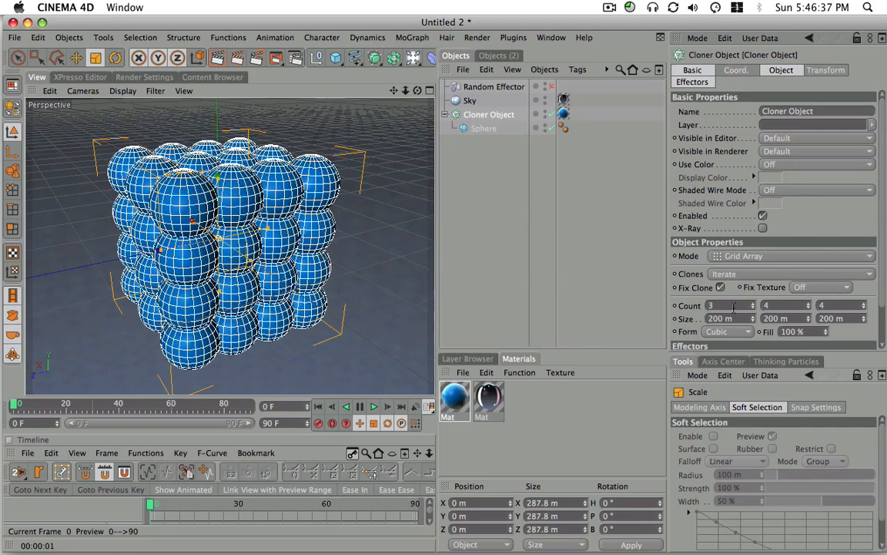
{"action": "type", "text": "4"}
{"action": "key", "text": "Return"}
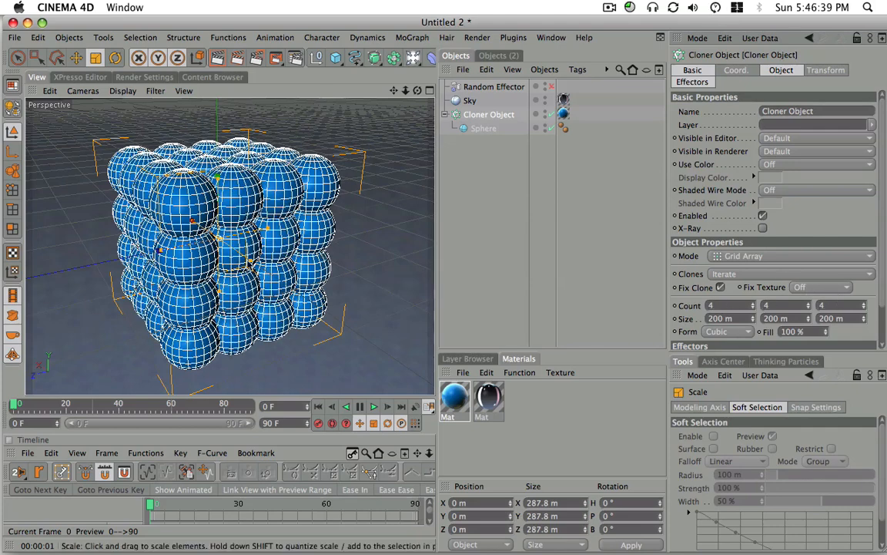
{"action": "left_click", "coordinate": [548, 88]}
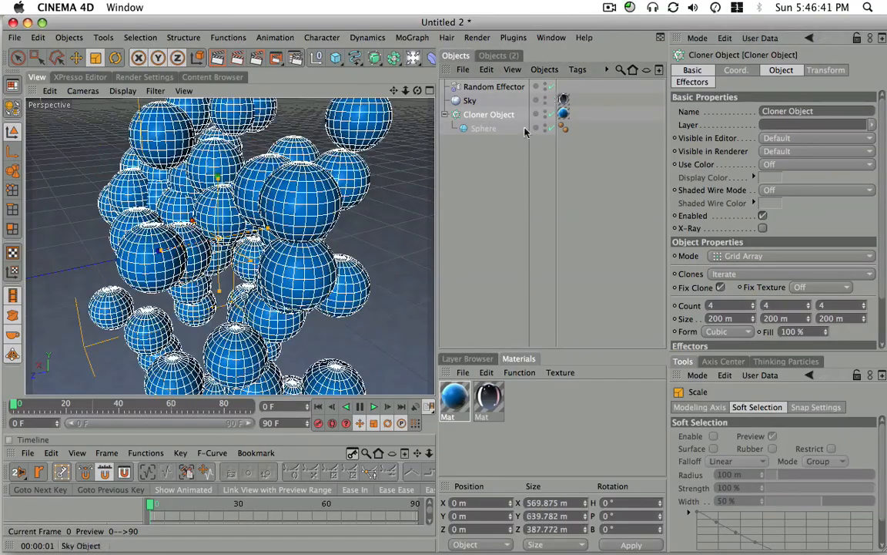
Orbit around the scattered spheres for a better view and render the active view.
{"action": "mouse_move", "coordinate": [210, 272]}
{"action": "left_mouse_down", "text": "alt"}
{"action": "mouse_move", "coordinate": [246, 231]}
{"action": "mouse_move", "coordinate": [282, 320]}
{"action": "mouse_move", "coordinate": [239, 295]}
{"action": "left_mouse_up", "text": "alt"}
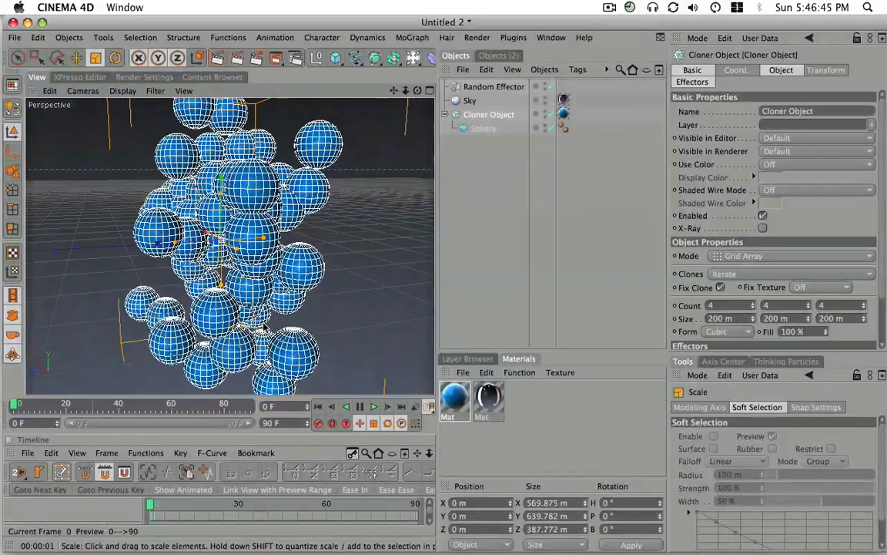
{"action": "mouse_move", "coordinate": [253, 262]}
{"action": "left_mouse_down", "text": "alt"}
{"action": "mouse_move", "coordinate": [275, 300]}
{"action": "mouse_move", "coordinate": [241, 276]}
{"action": "left_mouse_up", "text": "alt"}
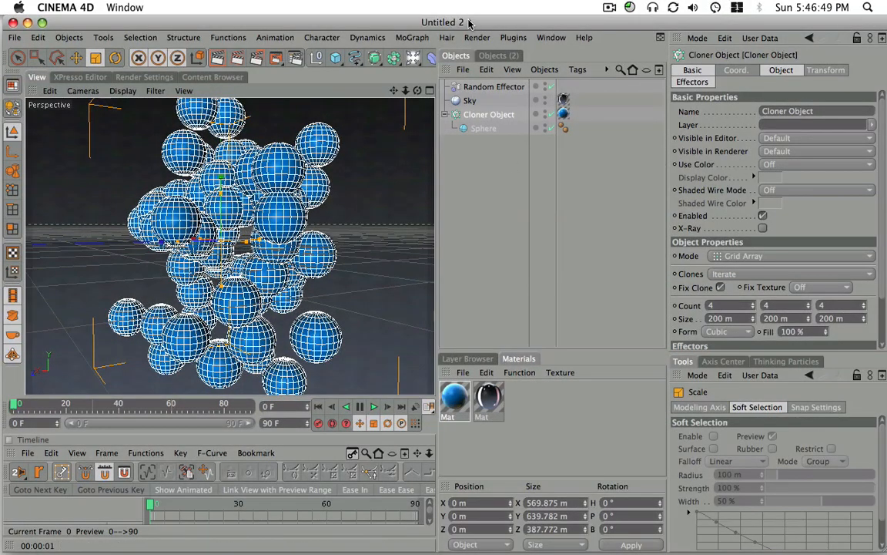
{"action": "left_click_drag", "start_coordinate": [468, 24], "coordinate": [467, 22]}
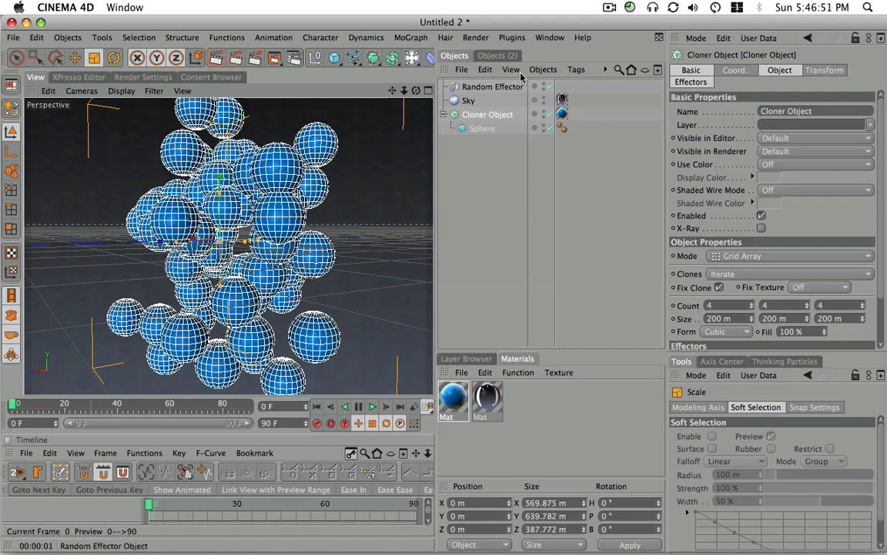
{"action": "left_click", "coordinate": [487, 87]}
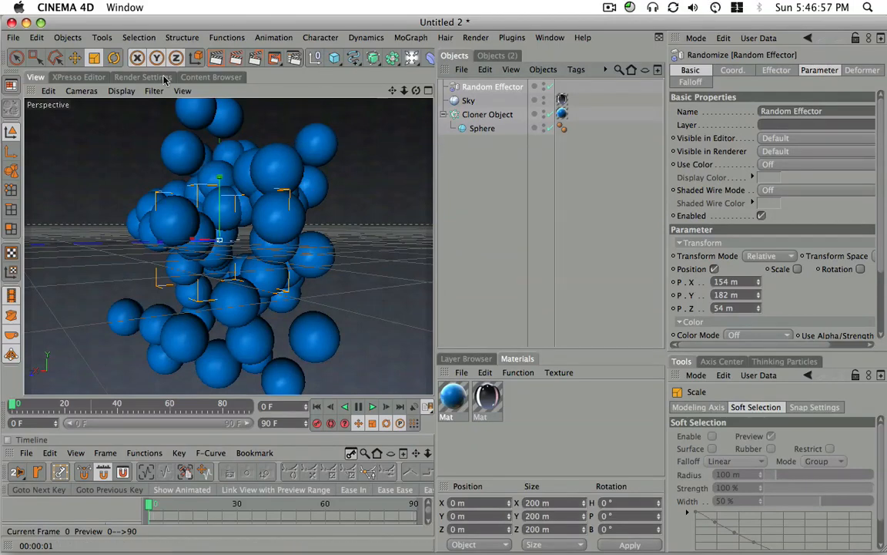
{"action": "key", "text": "super+r"}
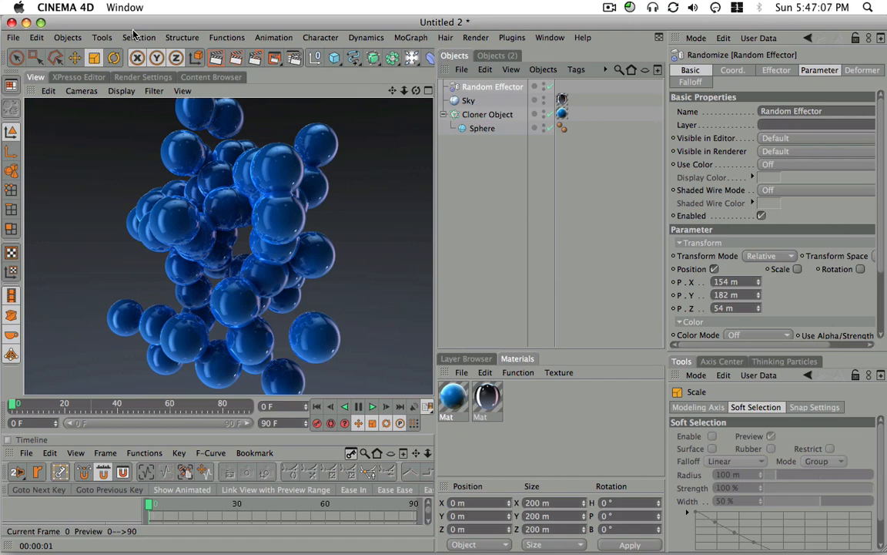
Enable Scale with Uniform Scale in the Random Effector and set the scale variation to -0.38.
{"action": "left_click", "coordinate": [486, 89]}
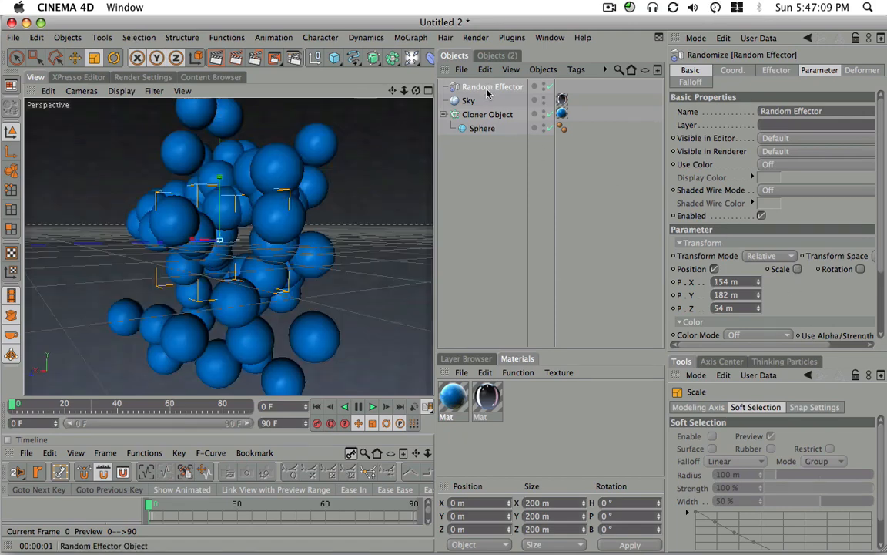
{"action": "left_click", "coordinate": [797, 270]}
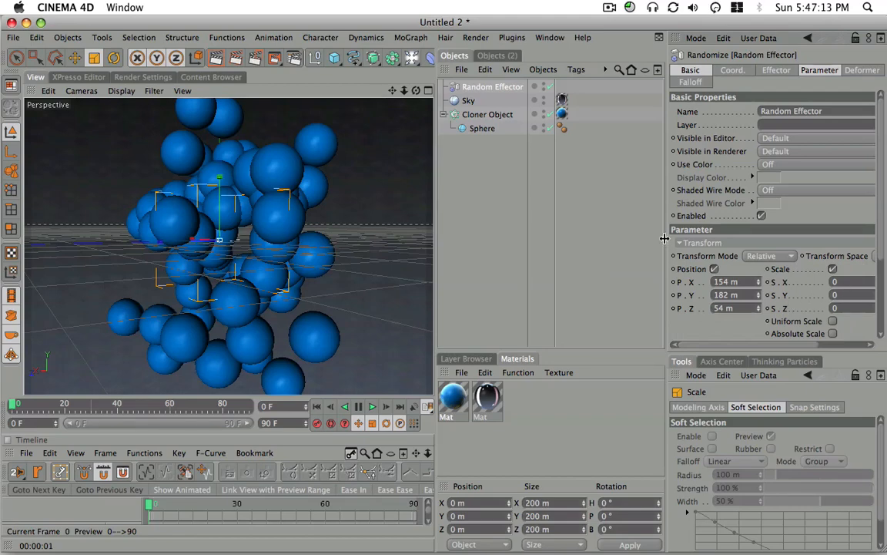
{"action": "left_click_drag", "start_coordinate": [664, 239], "coordinate": [638, 238]}
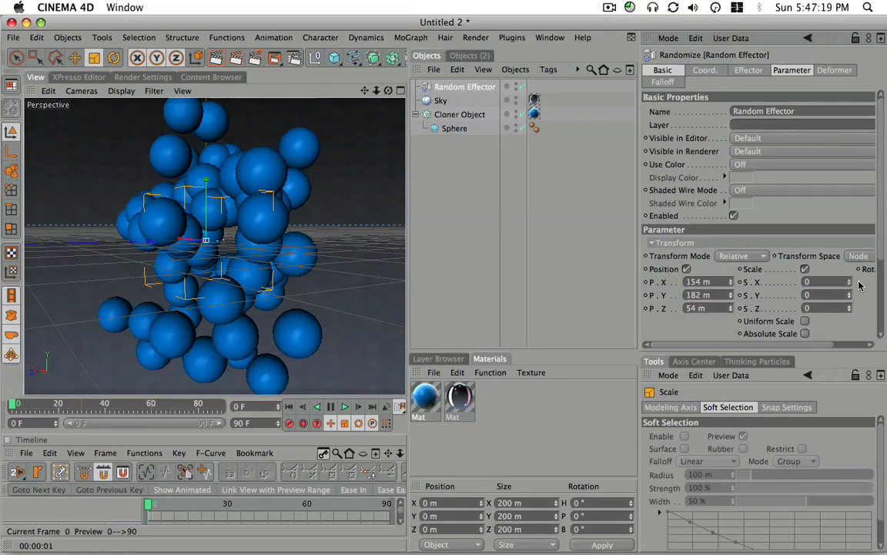
{"action": "left_click_drag", "start_coordinate": [845, 282], "coordinate": [805, 327]}
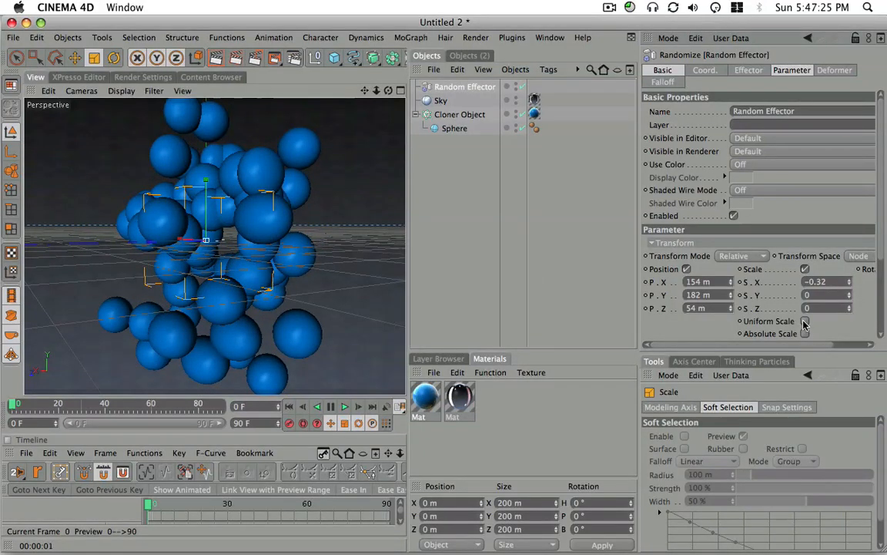
{"action": "left_click", "coordinate": [805, 322]}
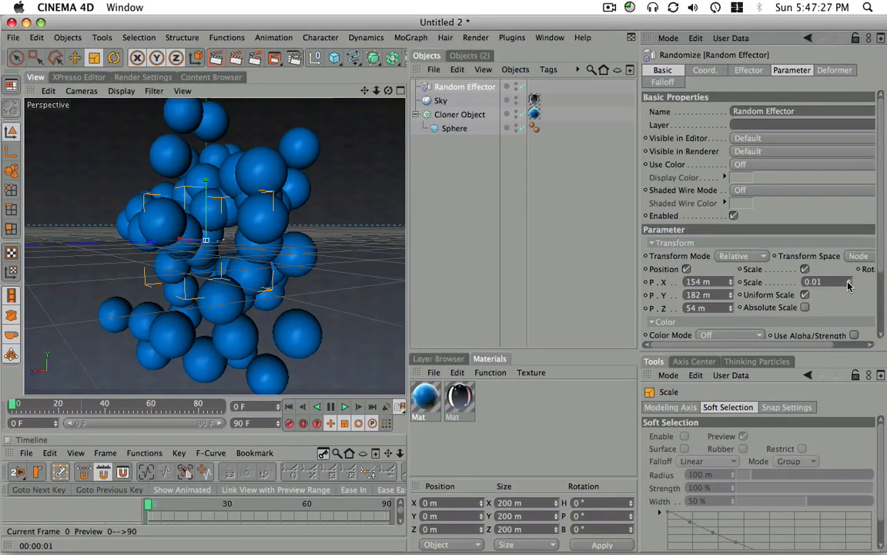
{"action": "left_click_drag", "start_coordinate": [847, 285], "coordinate": [843, 321]}
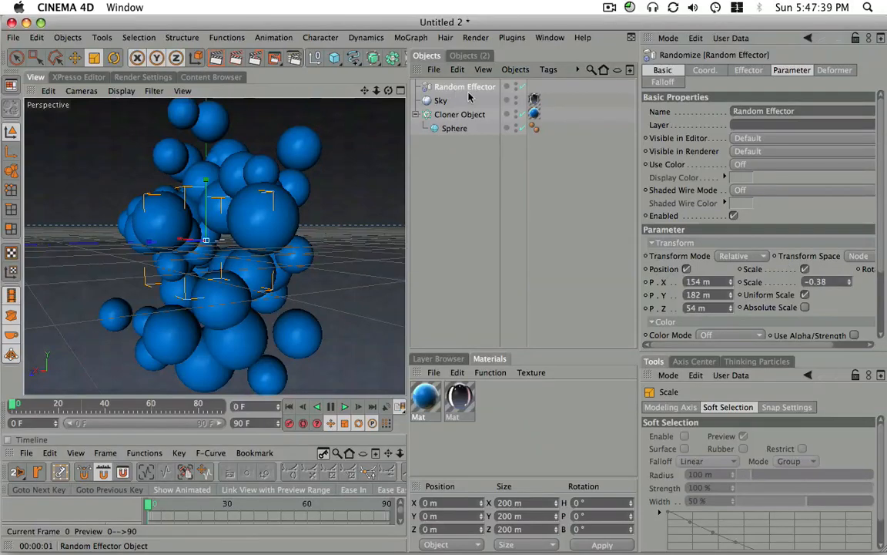
Set the Random Effector's position variation to 224 m X, 280 m Y and 217 m Z, and render the active view.
{"action": "left_click_drag", "start_coordinate": [732, 281], "coordinate": [735, 227]}
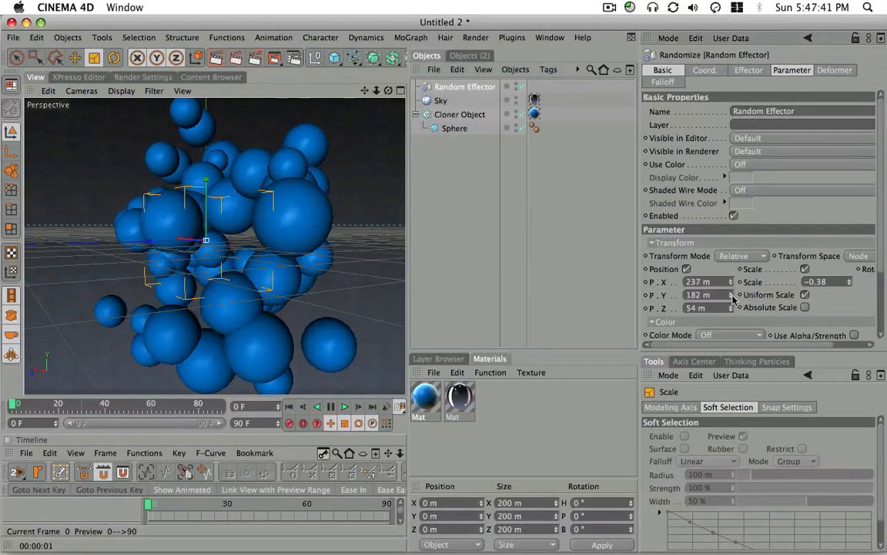
{"action": "left_click_drag", "start_coordinate": [732, 296], "coordinate": [737, 340]}
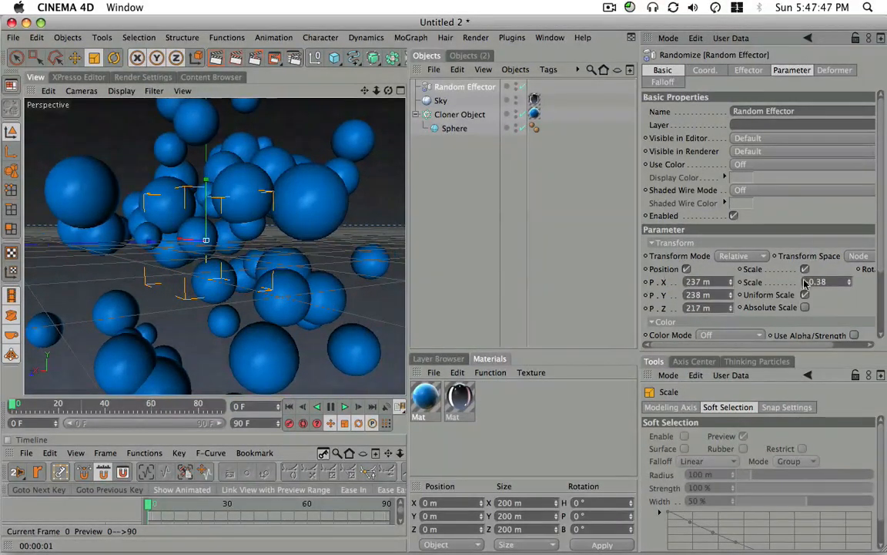
{"action": "left_click_drag", "start_coordinate": [731, 285], "coordinate": [730, 275]}
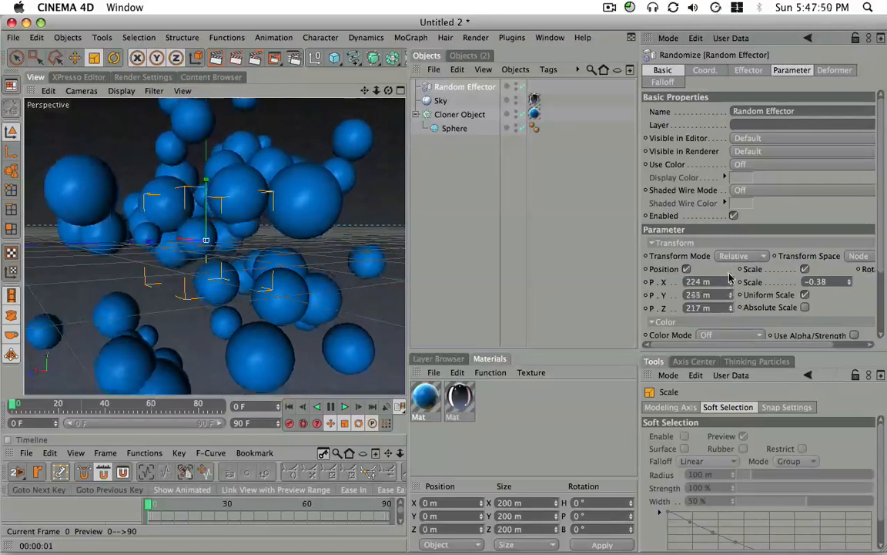
{"action": "left_click", "coordinate": [216, 59]}
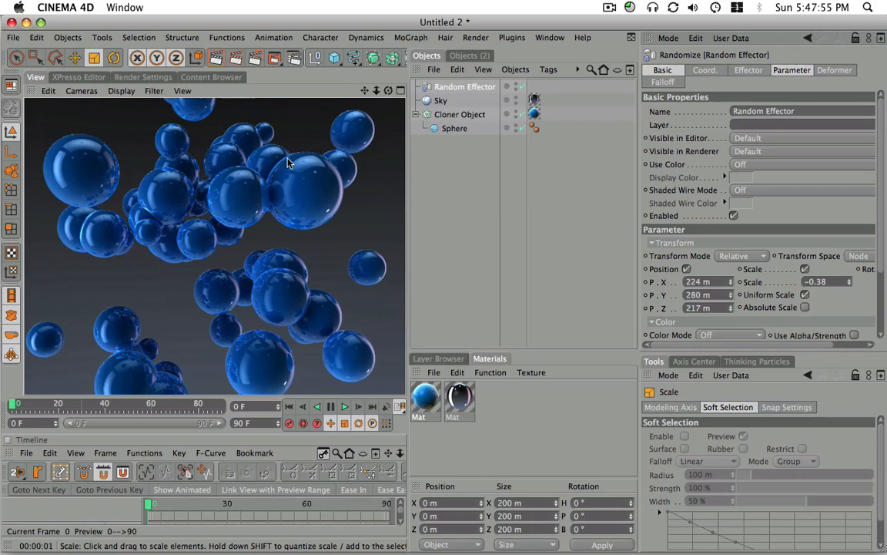
{"action": "mouse_move", "coordinate": [310, 165]}
{"action": "left_mouse_down", "text": "alt"}
{"action": "mouse_move", "coordinate": [302, 158]}
{"action": "mouse_move", "coordinate": [311, 174]}
{"action": "mouse_move", "coordinate": [297, 171]}
{"action": "mouse_move", "coordinate": [302, 164]}
{"action": "left_mouse_up", "text": "alt"}
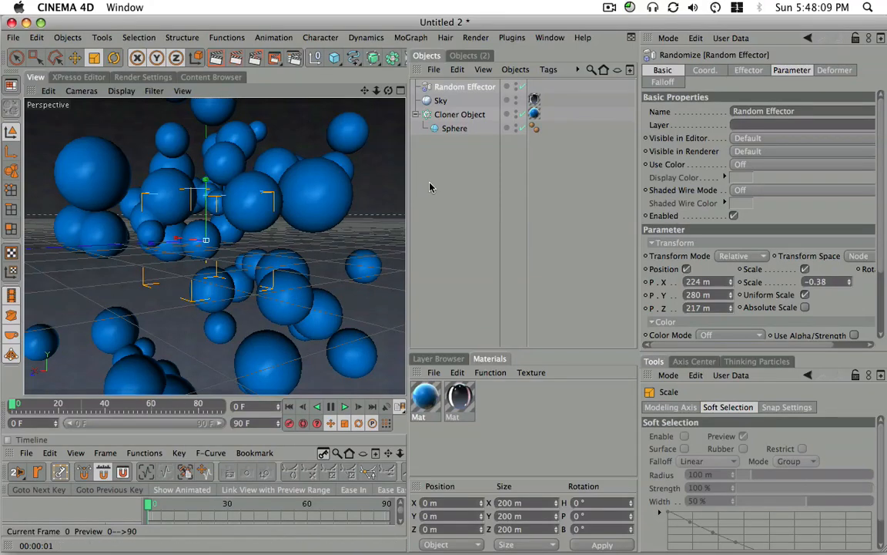
Move the blue material's texture tag from the Cloner to its child Sphere and duplicate that Sphere with its tags.
{"action": "left_click", "coordinate": [460, 145]}
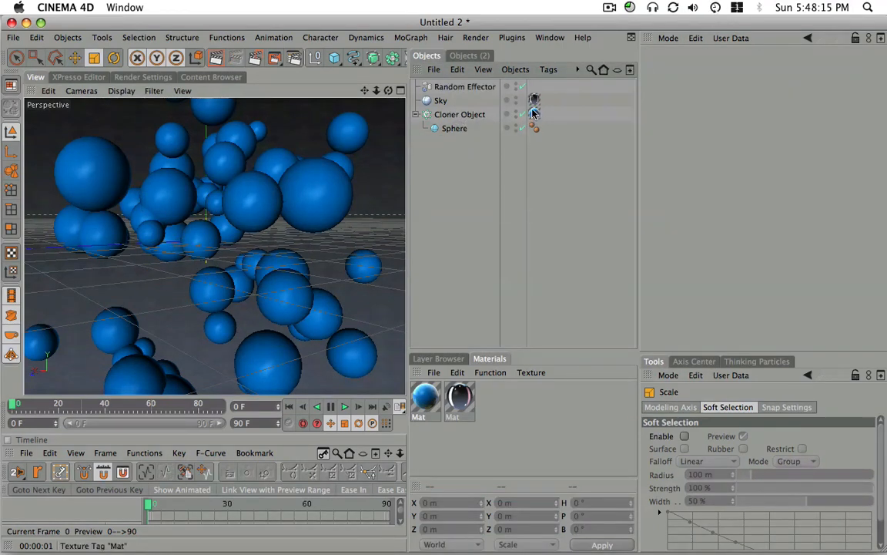
{"action": "left_click_drag", "start_coordinate": [535, 113], "coordinate": [550, 128]}
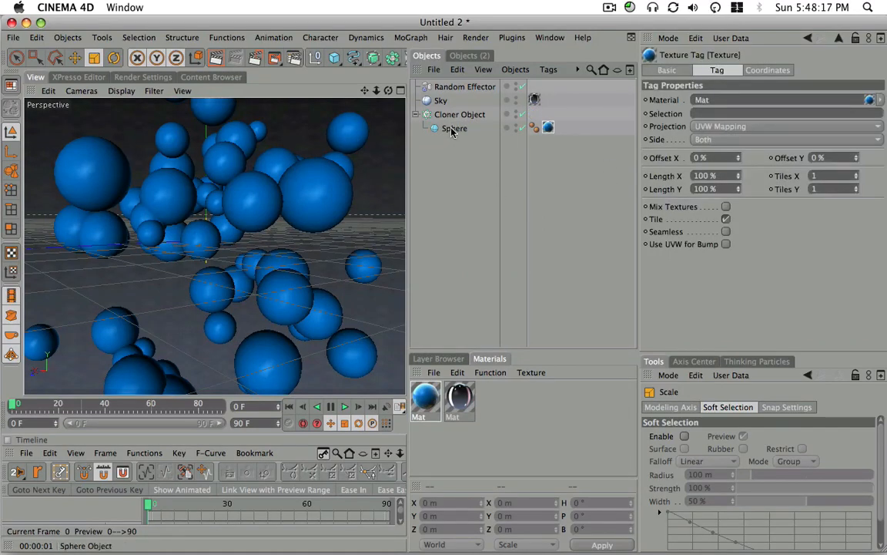
{"action": "left_click", "coordinate": [453, 129]}
{"action": "key", "text": "super+v"}
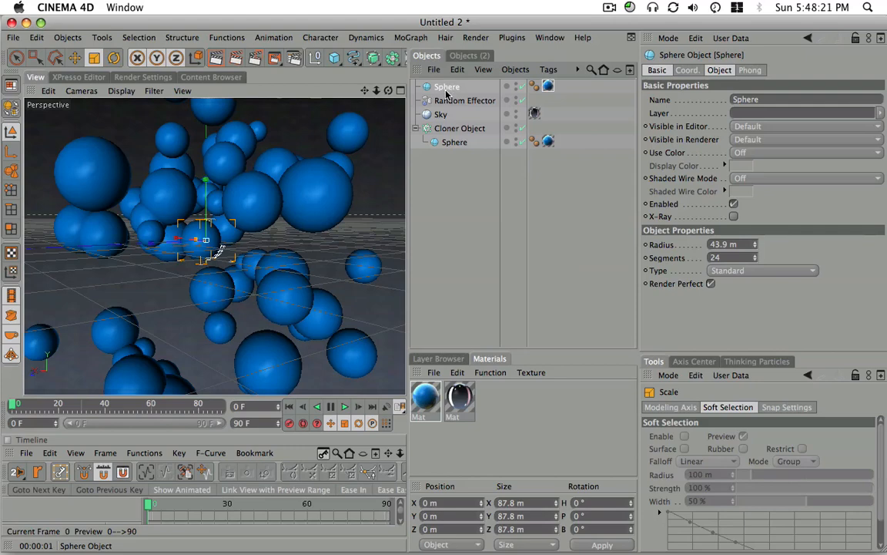
Place the duplicated Sphere inside the Cloner Object as a second child alongside the original Sphere.
{"action": "left_click_drag", "start_coordinate": [447, 92], "coordinate": [462, 128]}
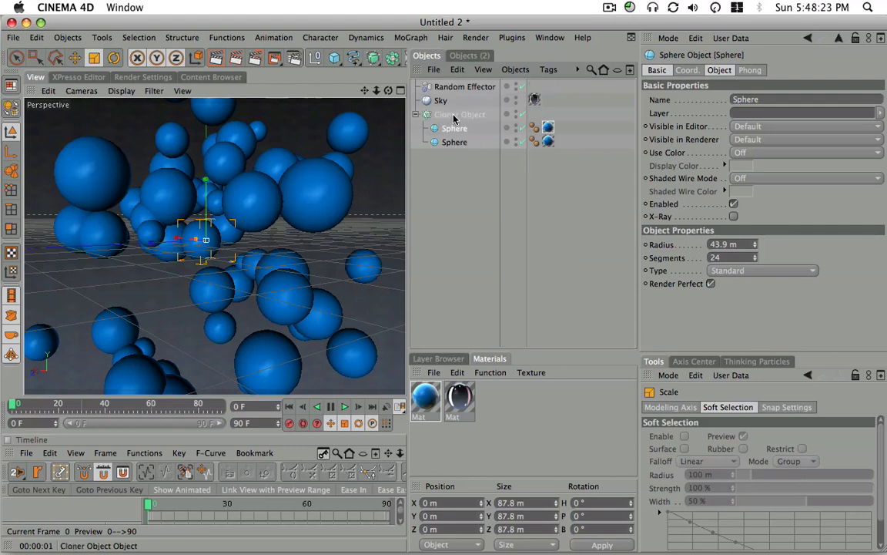
{"action": "left_click", "coordinate": [457, 116]}
{"action": "left_click", "coordinate": [458, 129]}
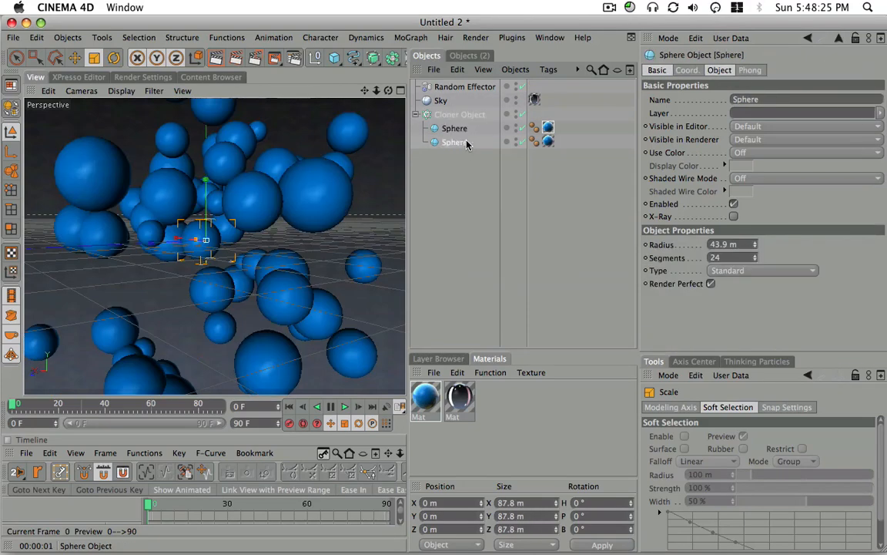
{"action": "left_click", "coordinate": [468, 169]}
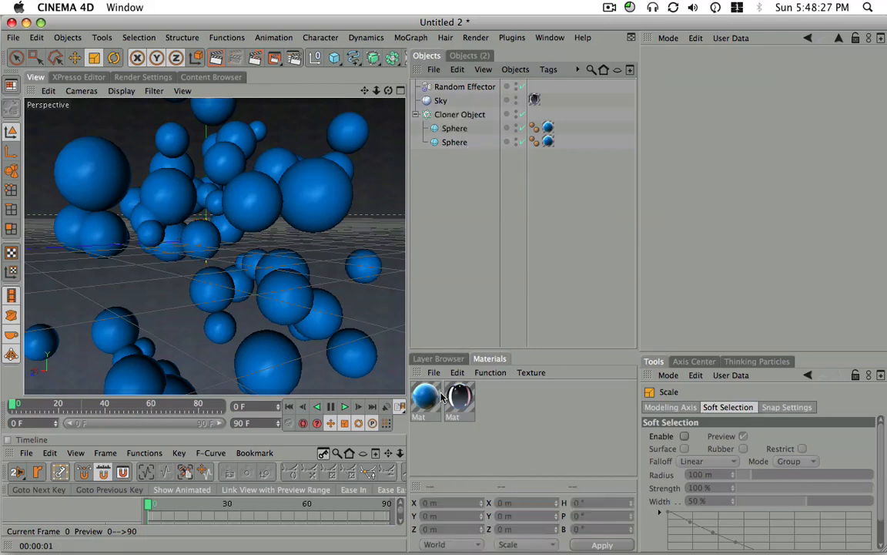
Duplicate the blue material and set the first of the two copies to an orange colour of R 255, G 71, B 0.
{"action": "left_click", "coordinate": [548, 128]}
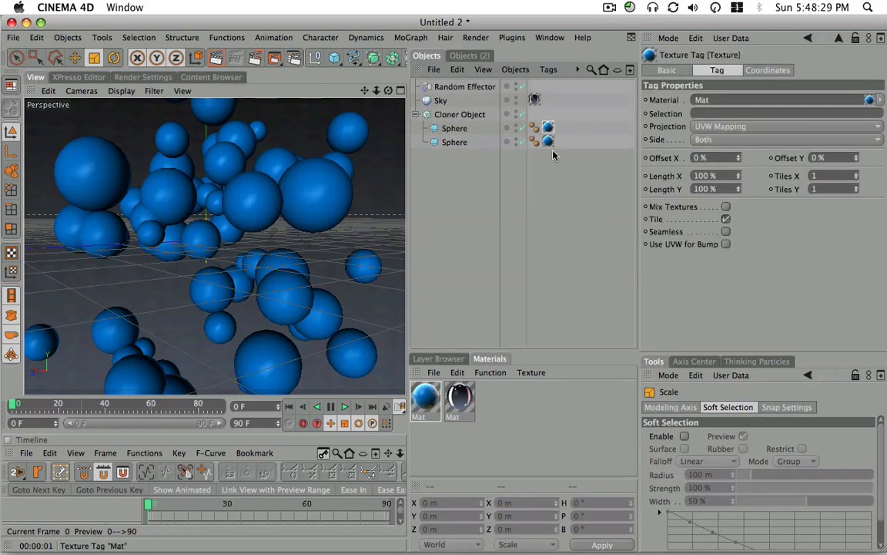
{"action": "left_click", "coordinate": [425, 398]}
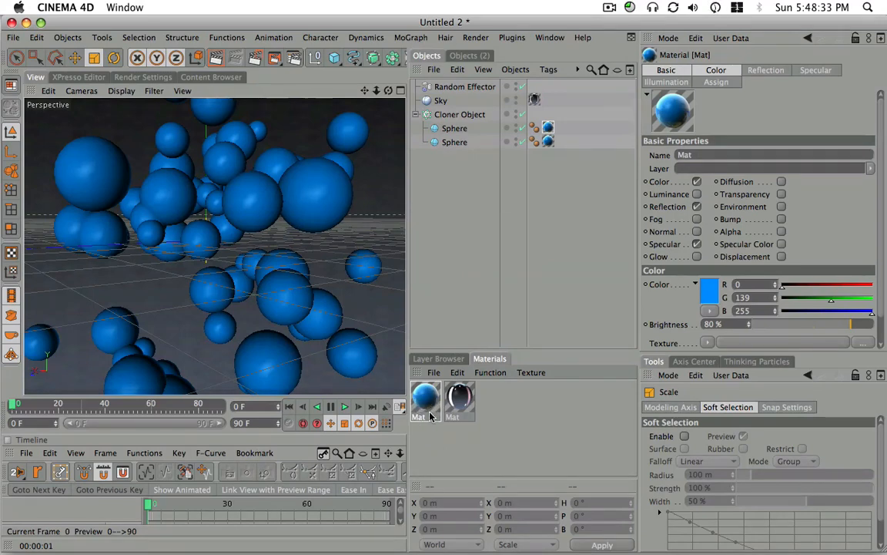
{"action": "key", "text": "super+v"}
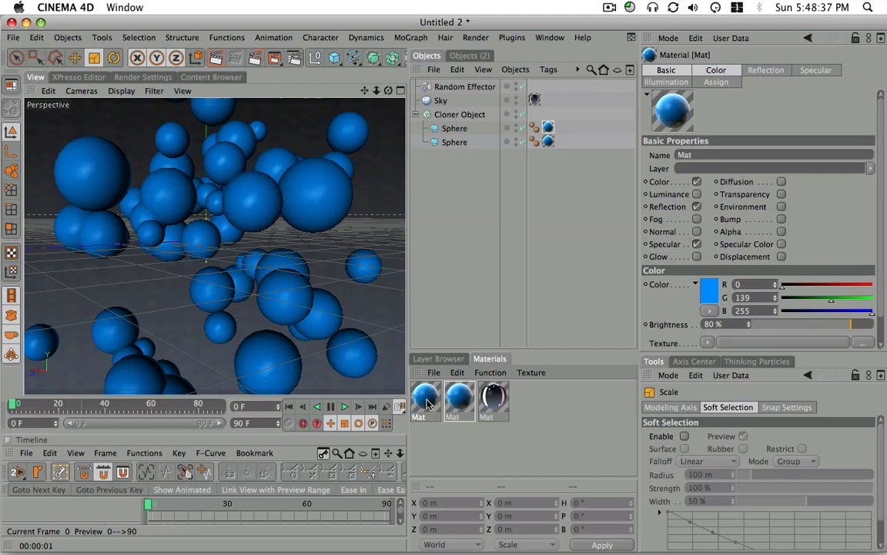
{"action": "double_click", "coordinate": [426, 402]}
{"action": "left_click_drag", "start_coordinate": [387, 97], "coordinate": [629, 73]}
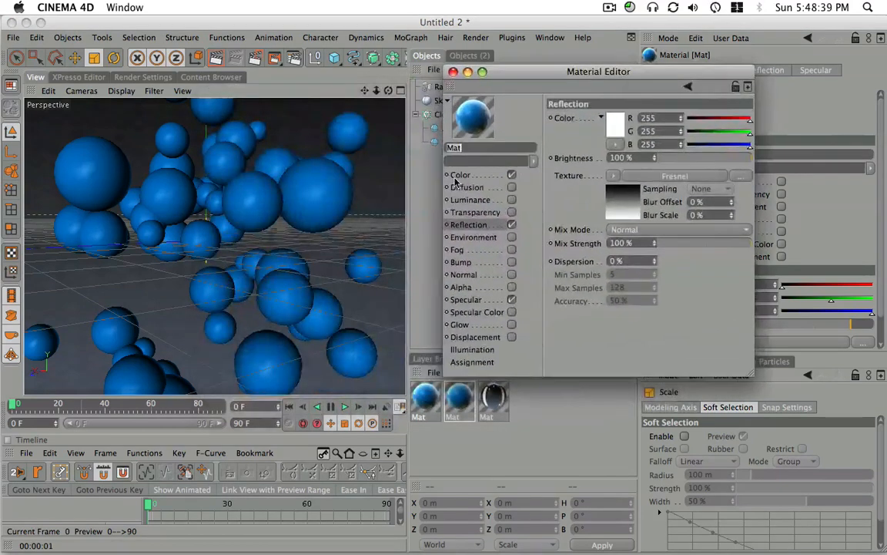
{"action": "left_click", "coordinate": [493, 175]}
{"action": "left_click_drag", "start_coordinate": [729, 119], "coordinate": [751, 119]}
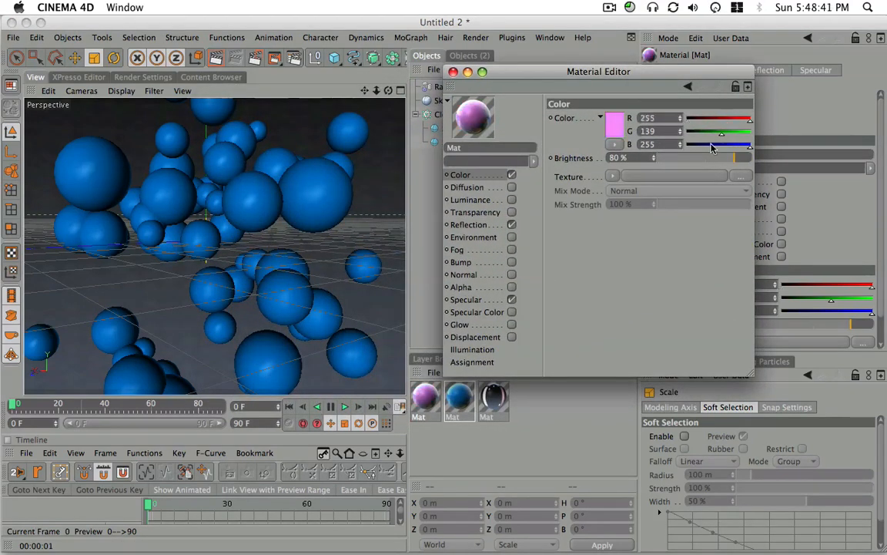
{"action": "mouse_move", "coordinate": [712, 148]}
{"action": "left_mouse_down"}
{"action": "mouse_move", "coordinate": [682, 150]}
{"action": "mouse_move", "coordinate": [704, 139]}
{"action": "left_mouse_up"}
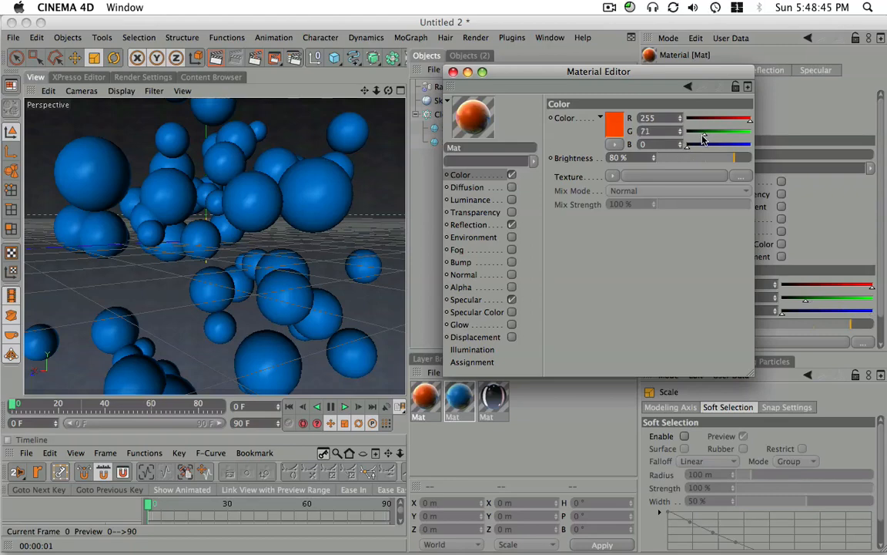
Assign the orange material to the upper child Sphere's texture tag and close the Material Editor.
{"action": "left_click_drag", "start_coordinate": [531, 71], "coordinate": [577, 263]}
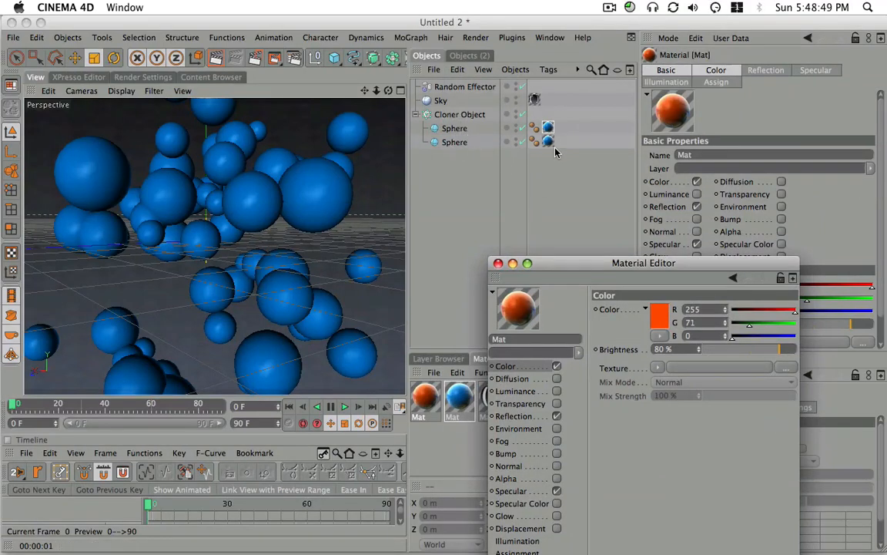
{"action": "left_click_drag", "start_coordinate": [519, 310], "coordinate": [554, 128]}
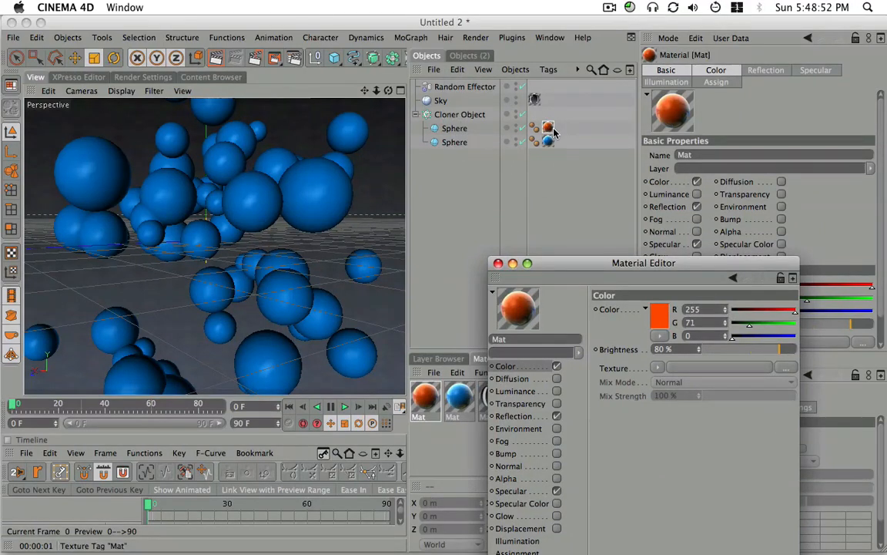
{"action": "left_click", "coordinate": [498, 263]}
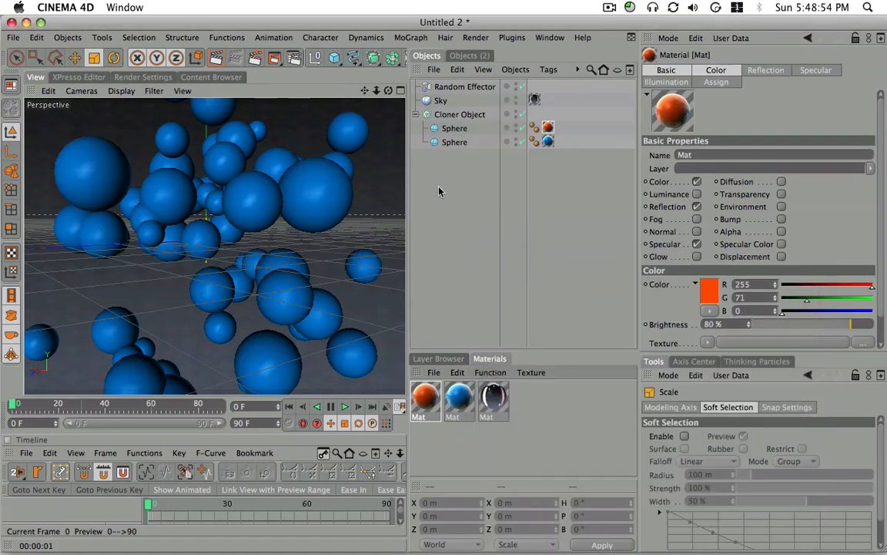
Disable and re-enable the Cloner Object to refresh its clones with both sphere colours.
{"action": "left_click_drag", "start_coordinate": [258, 262], "coordinate": [443, 255], "text": "alt"}
{"action": "left_click", "coordinate": [522, 115]}
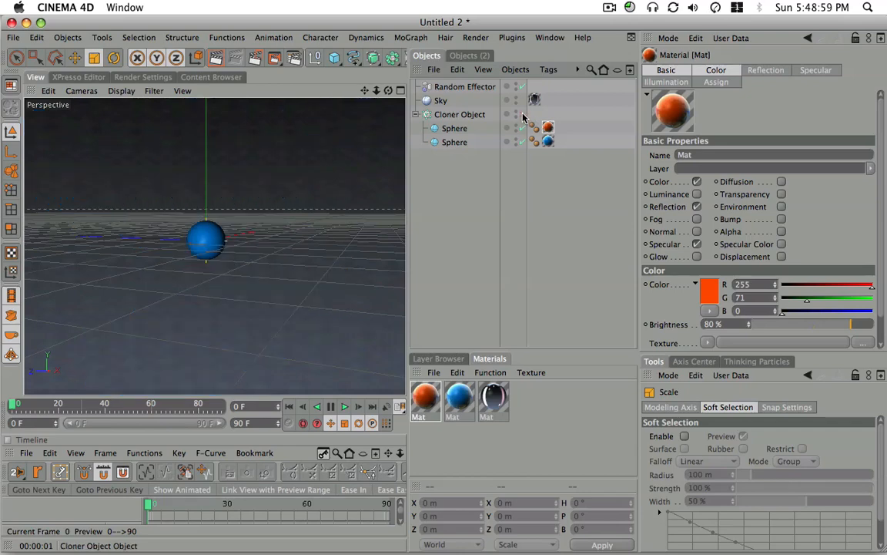
{"action": "left_click", "coordinate": [522, 115]}
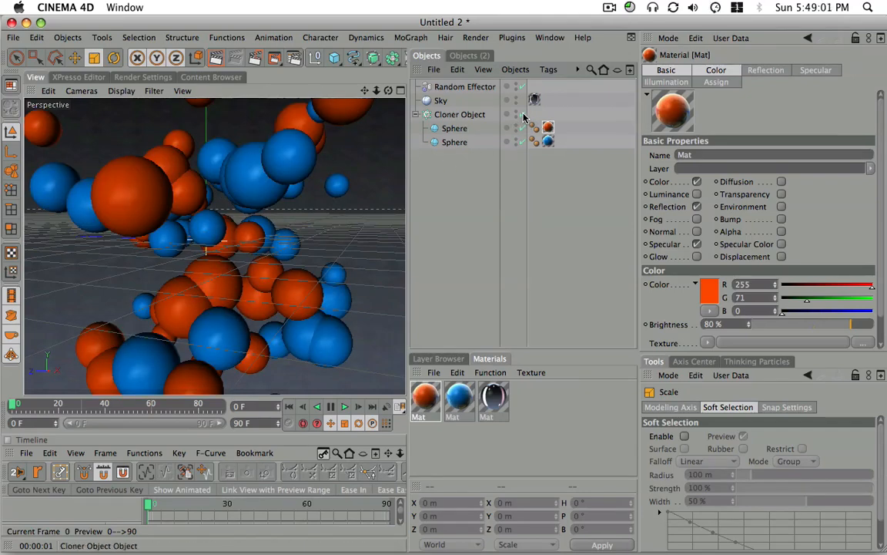
{"action": "left_click", "coordinate": [522, 115]}
{"action": "left_click", "coordinate": [522, 115]}
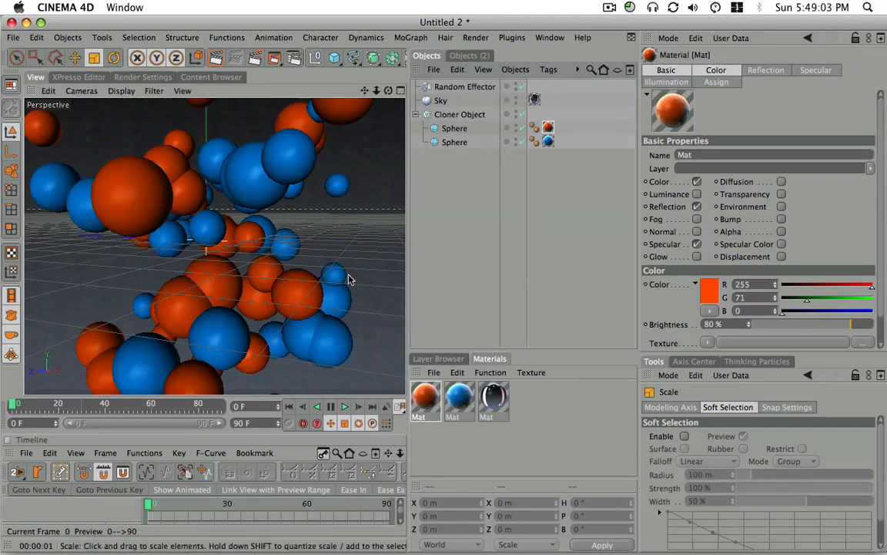
Orbit around the orange and blue clones and render the active view.
{"action": "left_click_drag", "start_coordinate": [348, 279], "coordinate": [315, 254], "text": "alt"}
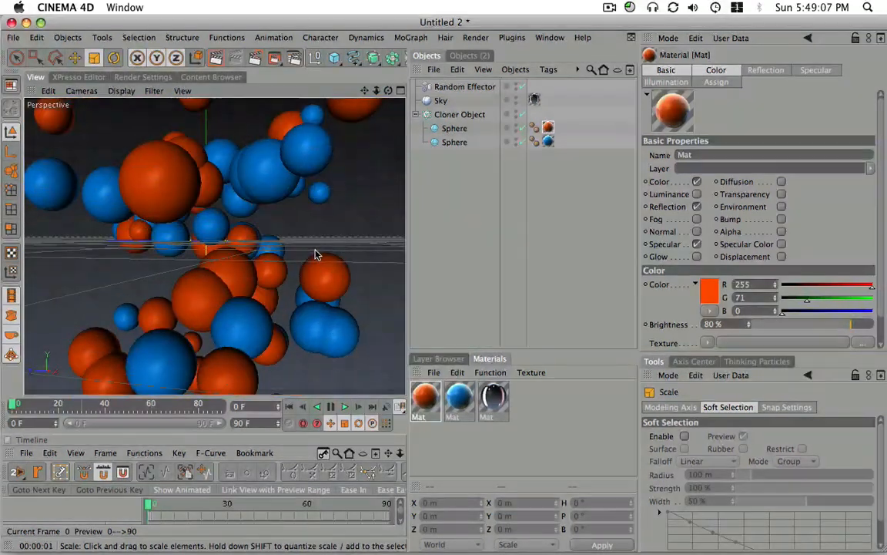
{"action": "left_click_drag", "start_coordinate": [468, 169], "coordinate": [449, 125]}
{"action": "left_click", "coordinate": [467, 166]}
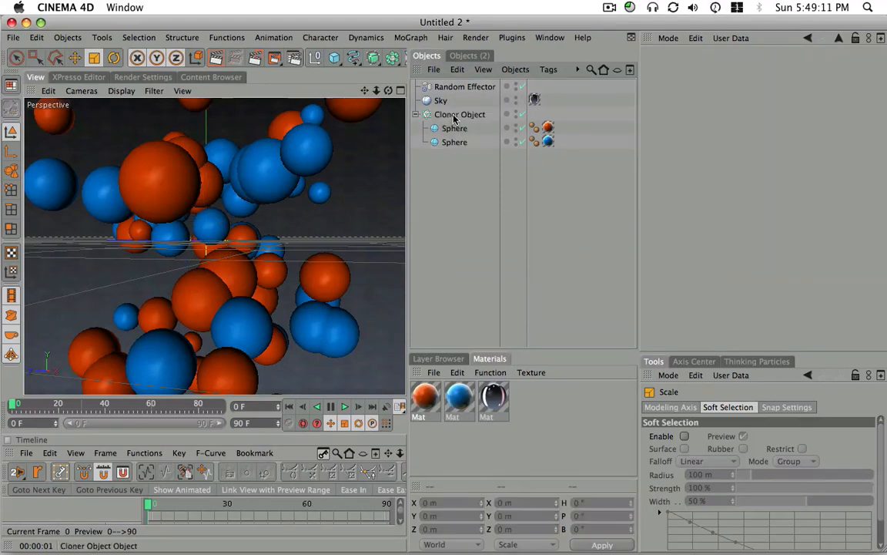
{"action": "left_click", "coordinate": [460, 115]}
{"action": "left_click", "coordinate": [469, 166]}
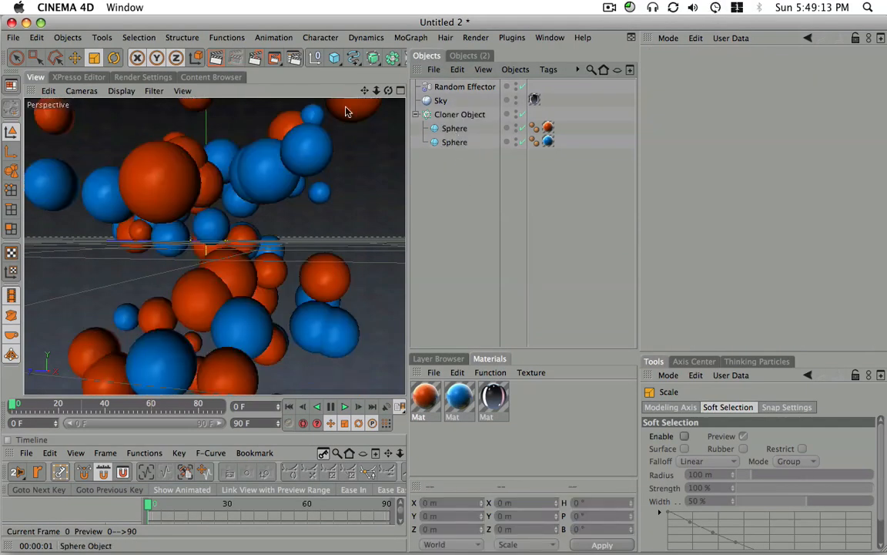
{"action": "left_click", "coordinate": [216, 57]}
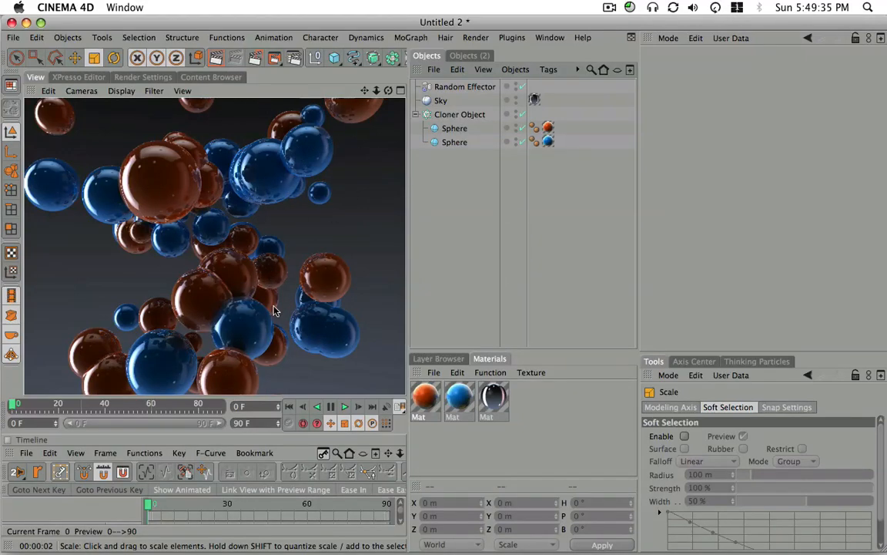
Set the render's Antialiasing to Best and render the active view again.
{"action": "left_click", "coordinate": [154, 77]}
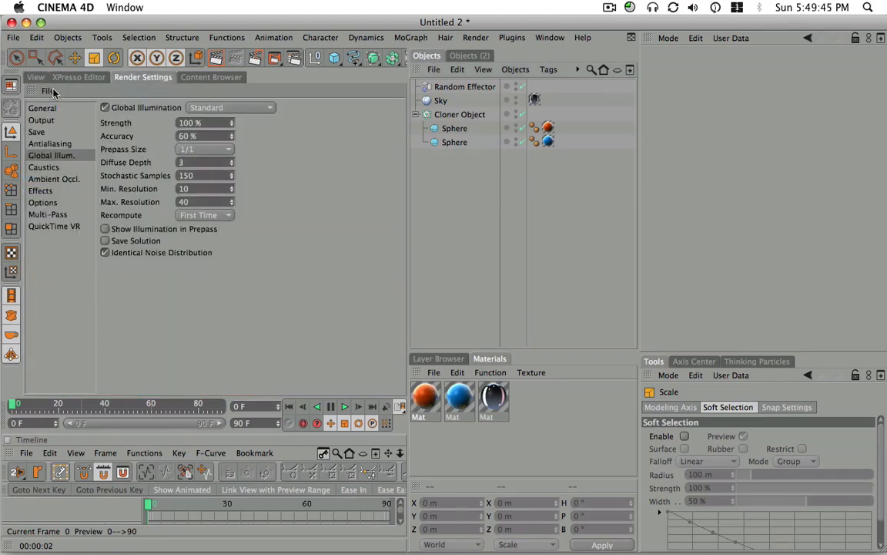
{"action": "left_click", "coordinate": [61, 145]}
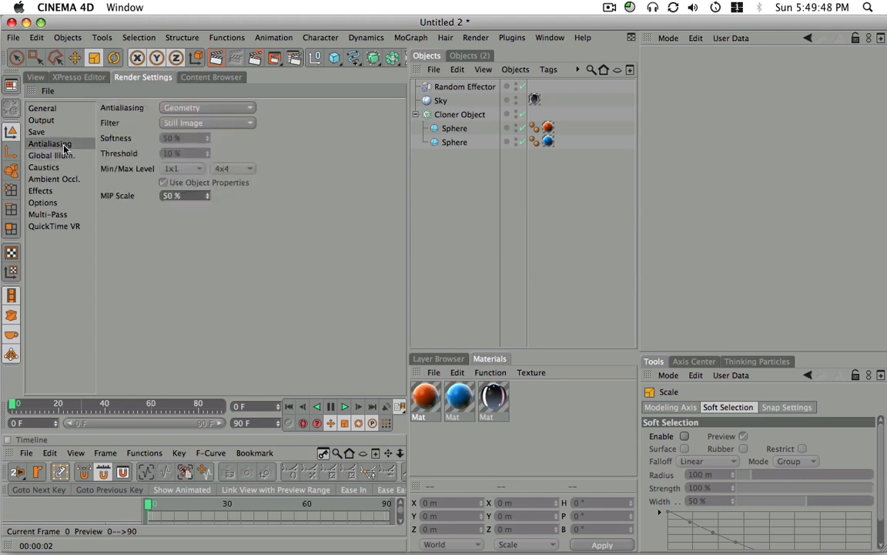
{"action": "left_click", "coordinate": [206, 108]}
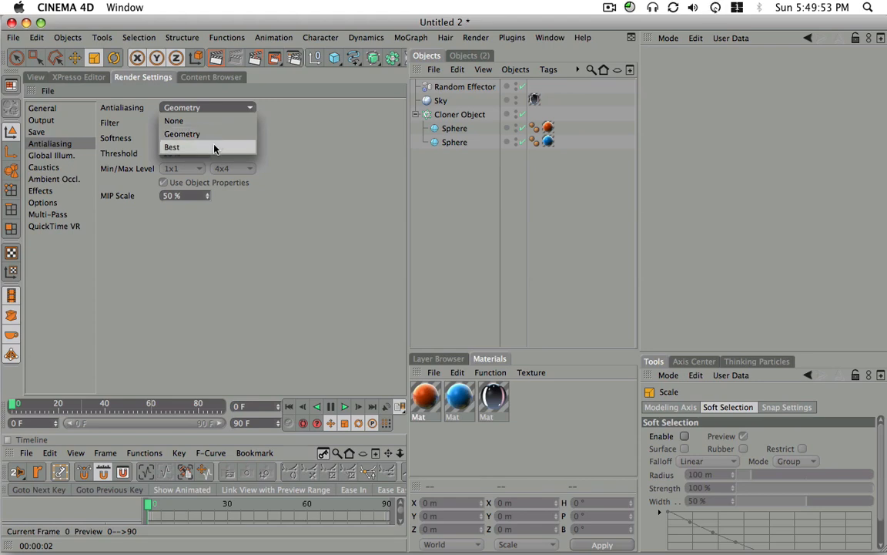
{"action": "left_click", "coordinate": [214, 146]}
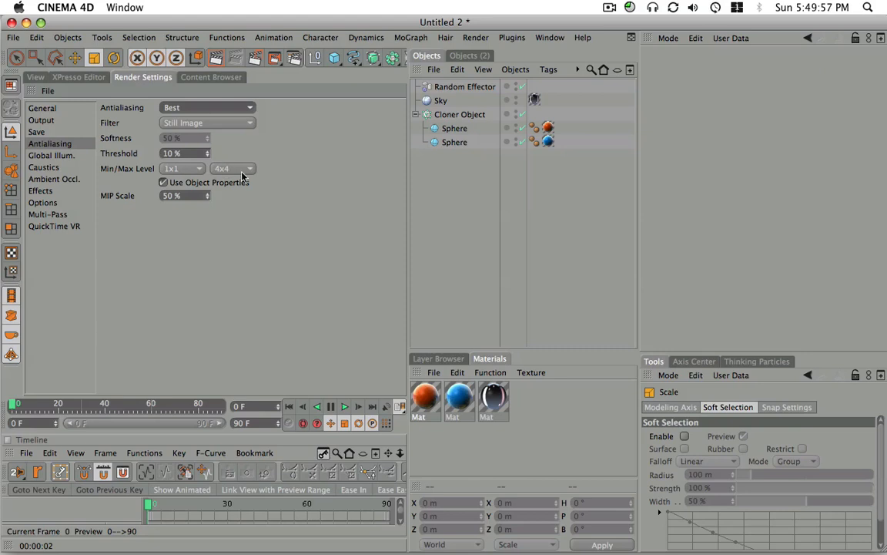
{"action": "left_click", "coordinate": [36, 79]}
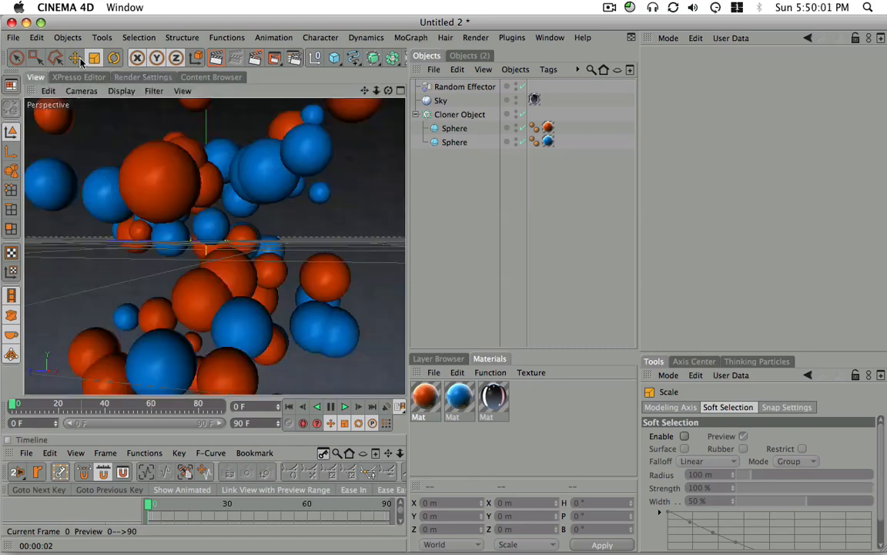
{"action": "left_click", "coordinate": [216, 61]}
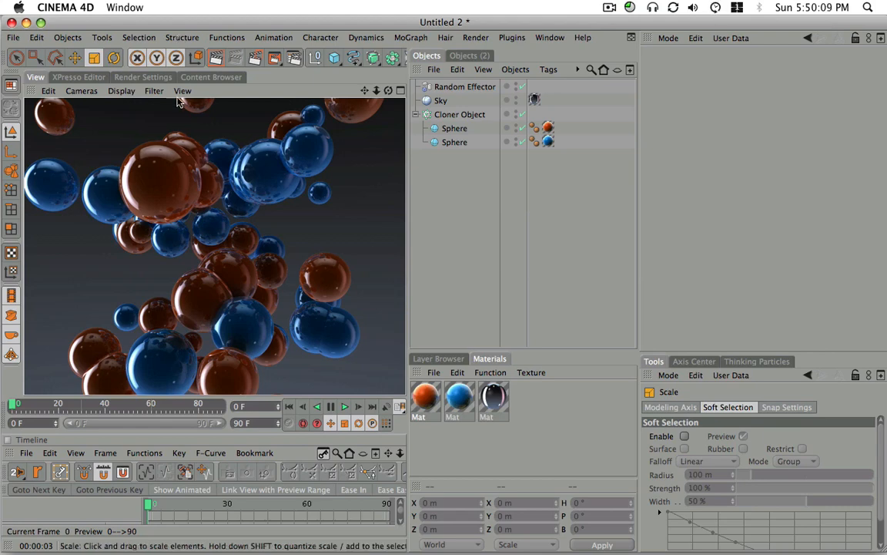
Set the antialiasing maximum level to 2x2 and render the active view.
{"action": "left_click", "coordinate": [138, 78]}
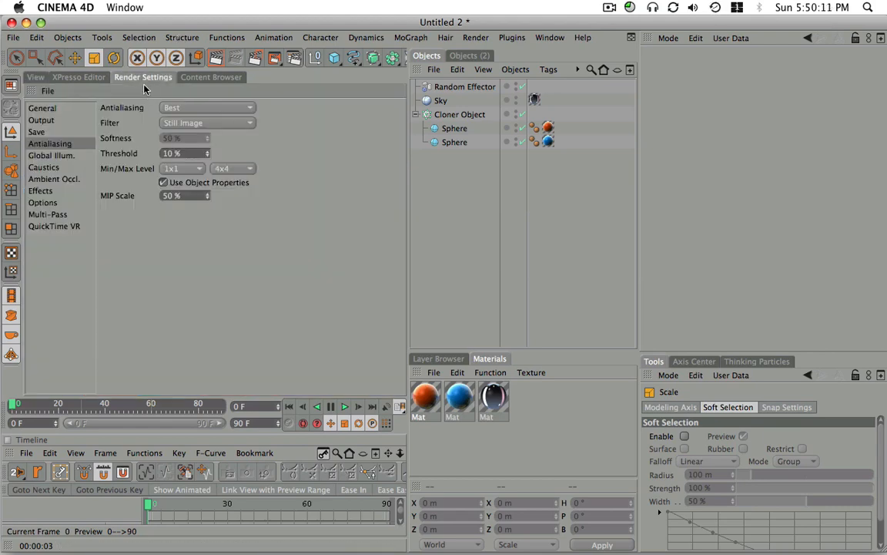
{"action": "left_click", "coordinate": [231, 169]}
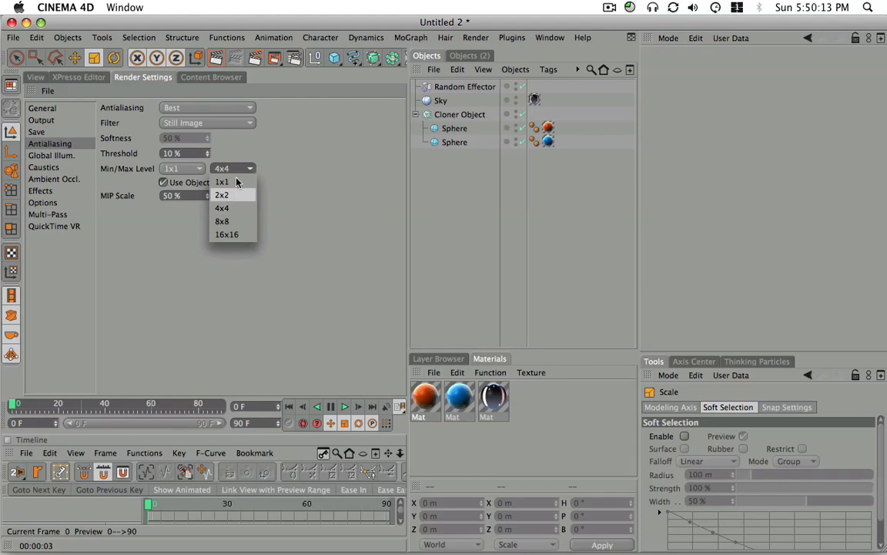
{"action": "left_click", "coordinate": [253, 155]}
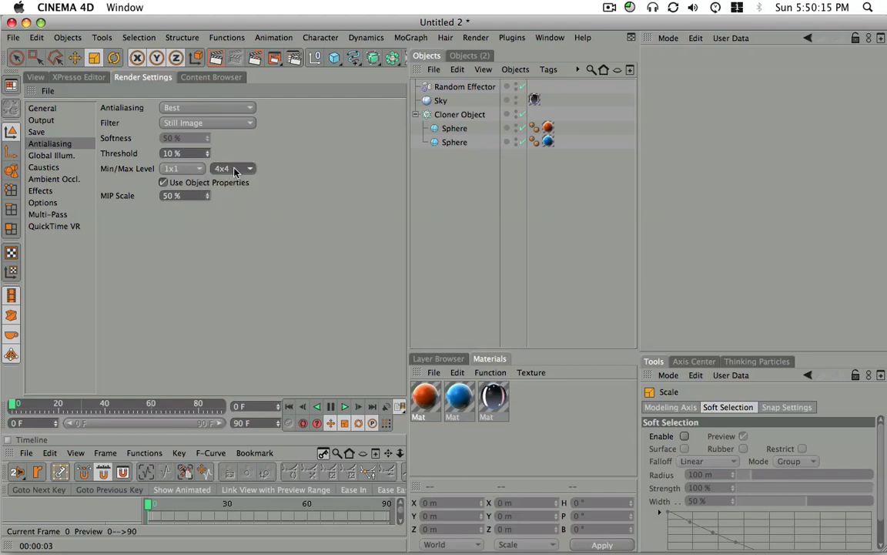
{"action": "left_click", "coordinate": [232, 168]}
{"action": "left_click", "coordinate": [223, 195]}
{"action": "left_click", "coordinate": [222, 168]}
{"action": "left_click", "coordinate": [240, 198]}
{"action": "left_click", "coordinate": [43, 78]}
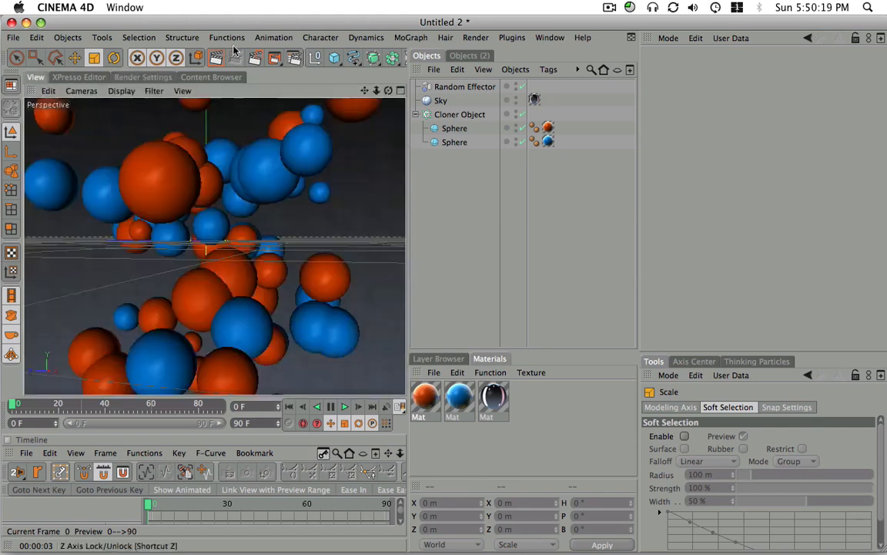
{"action": "left_click", "coordinate": [212, 58]}
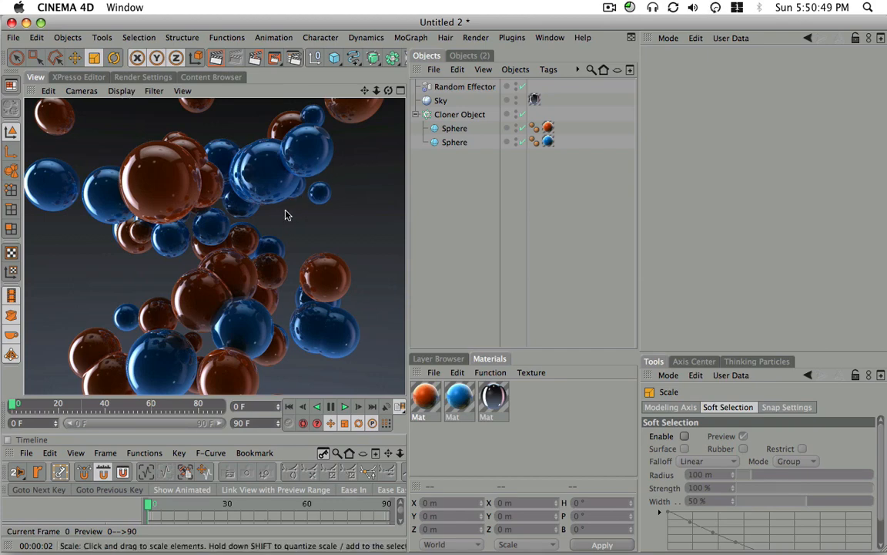
Reframe the sphere cluster from new angles and render the active view from each.
{"action": "mouse_move", "coordinate": [297, 205]}
{"action": "right_mouse_down", "text": "alt"}
{"action": "mouse_move", "coordinate": [250, 267]}
{"action": "mouse_move", "coordinate": [292, 223]}
{"action": "right_mouse_up", "text": "alt"}
{"action": "mouse_move", "coordinate": [221, 242]}
{"action": "middle_mouse_down", "text": "alt"}
{"action": "mouse_move", "coordinate": [260, 260]}
{"action": "mouse_move", "coordinate": [246, 258]}
{"action": "middle_mouse_up", "text": "alt"}
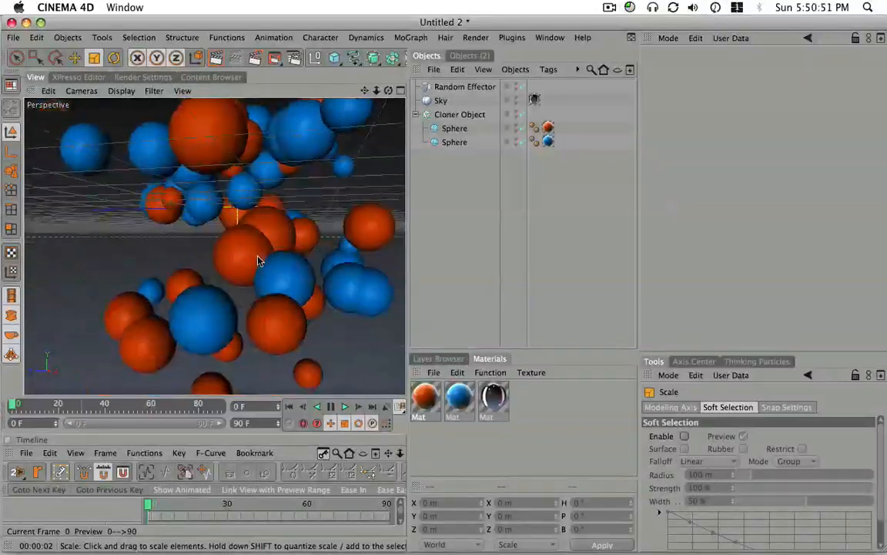
{"action": "left_click_drag", "start_coordinate": [245, 254], "coordinate": [529, 257], "text": "alt"}
{"action": "left_click", "coordinate": [216, 57]}
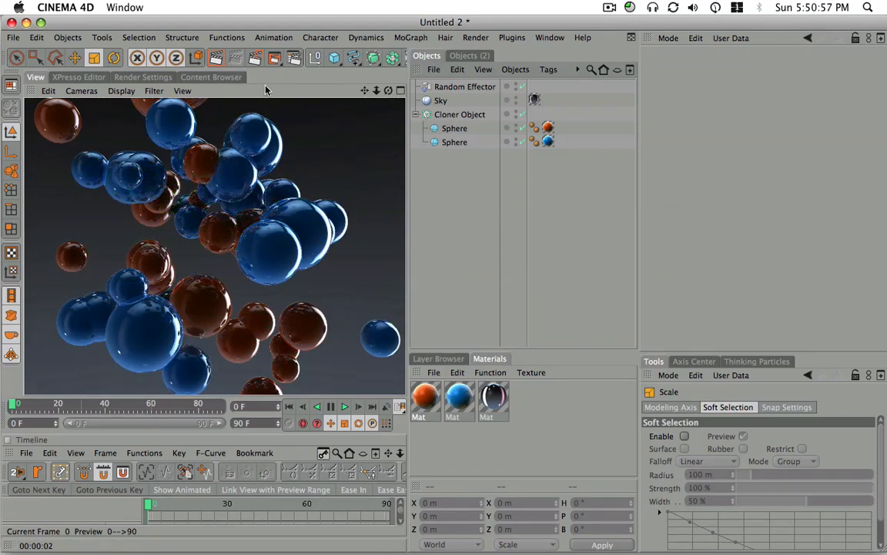
{"action": "left_click_drag", "start_coordinate": [268, 171], "coordinate": [290, 208], "text": "alt"}
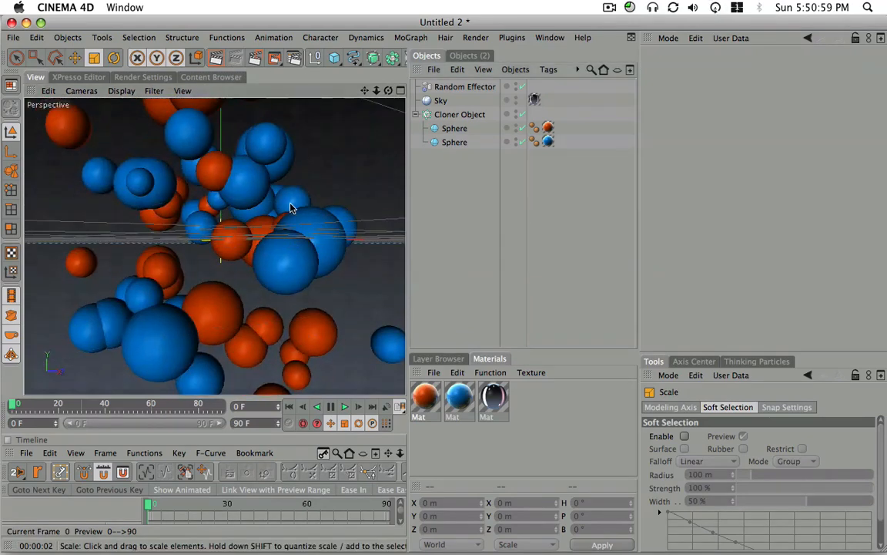
{"action": "left_click", "coordinate": [217, 60]}
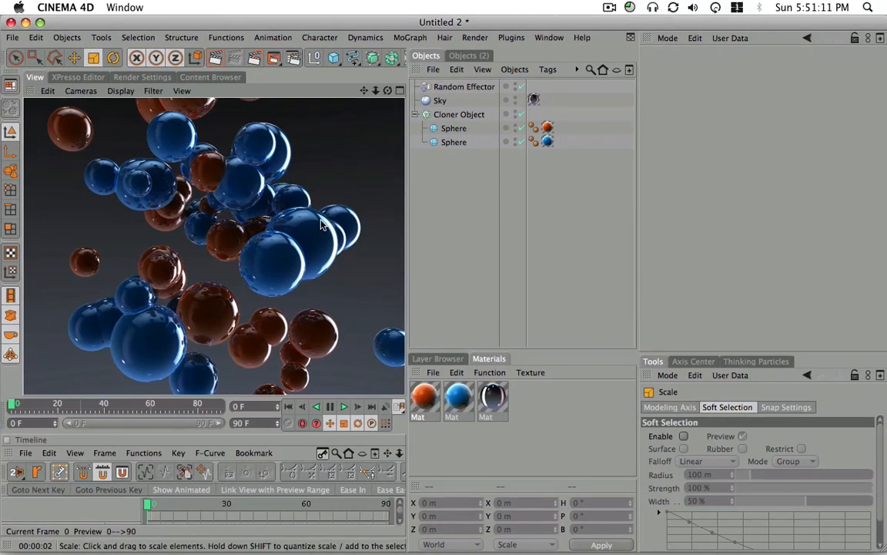
{"action": "right_click_drag", "start_coordinate": [322, 224], "coordinate": [281, 262], "text": "alt"}
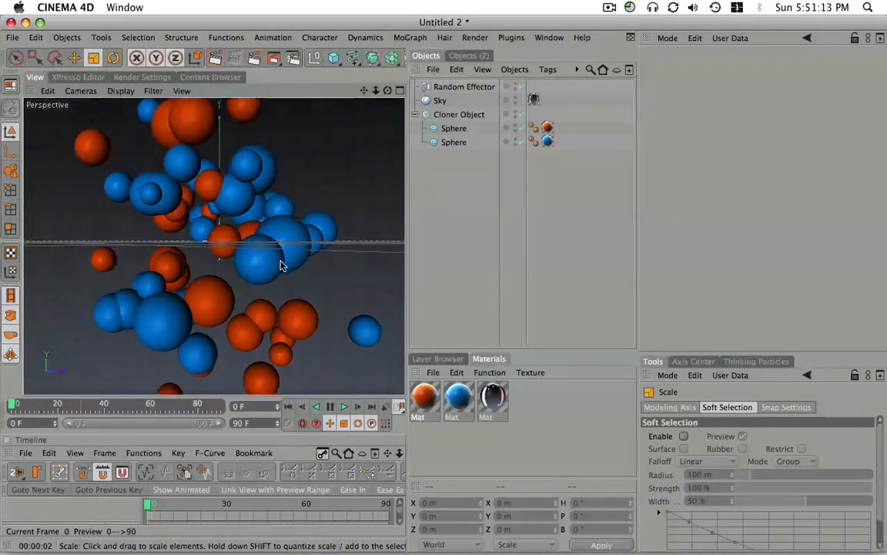
Render the active view, and set the output resolution to 1280 x 720 HDTV.
{"action": "left_click", "coordinate": [216, 58]}
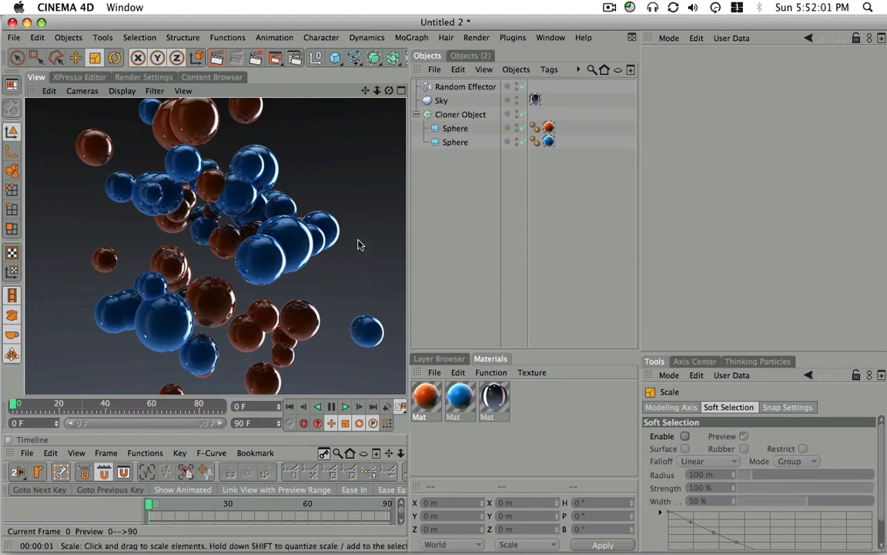
{"action": "left_click", "coordinate": [145, 77]}
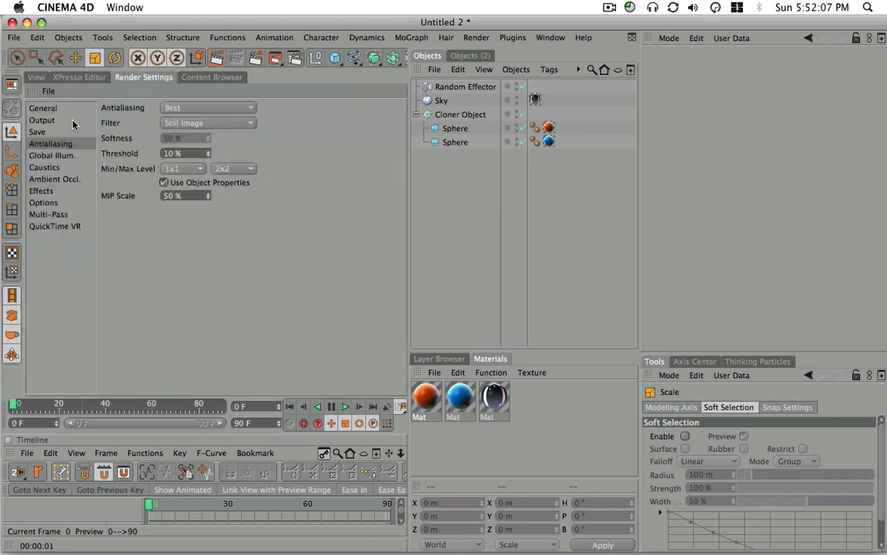
{"action": "left_click", "coordinate": [46, 120]}
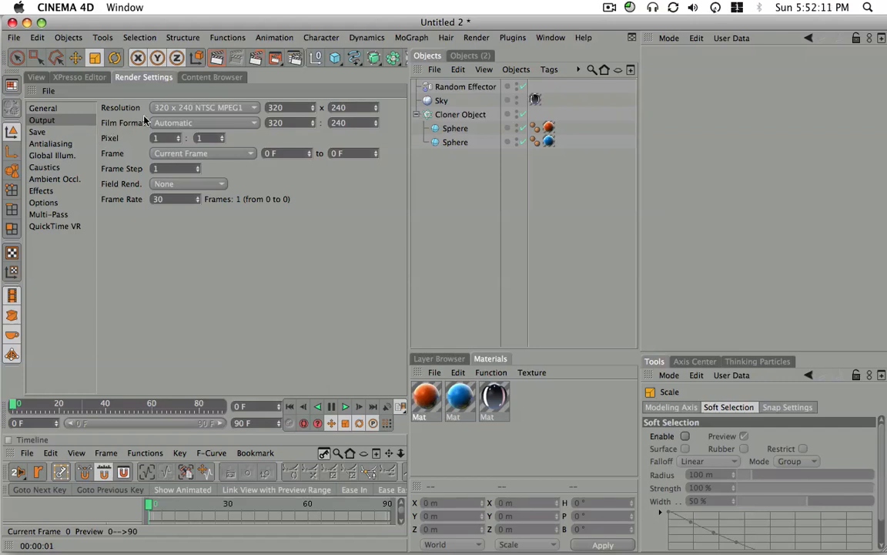
{"action": "left_click", "coordinate": [208, 107]}
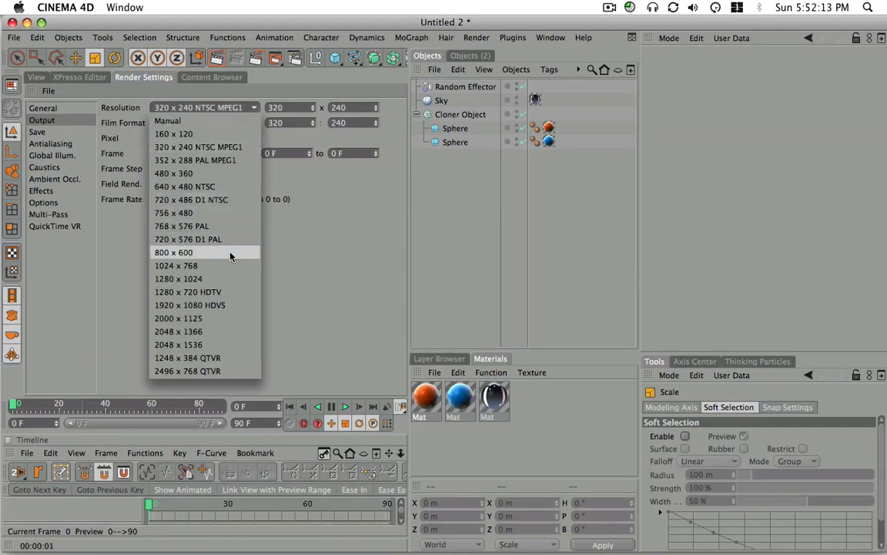
{"action": "left_click", "coordinate": [239, 289]}
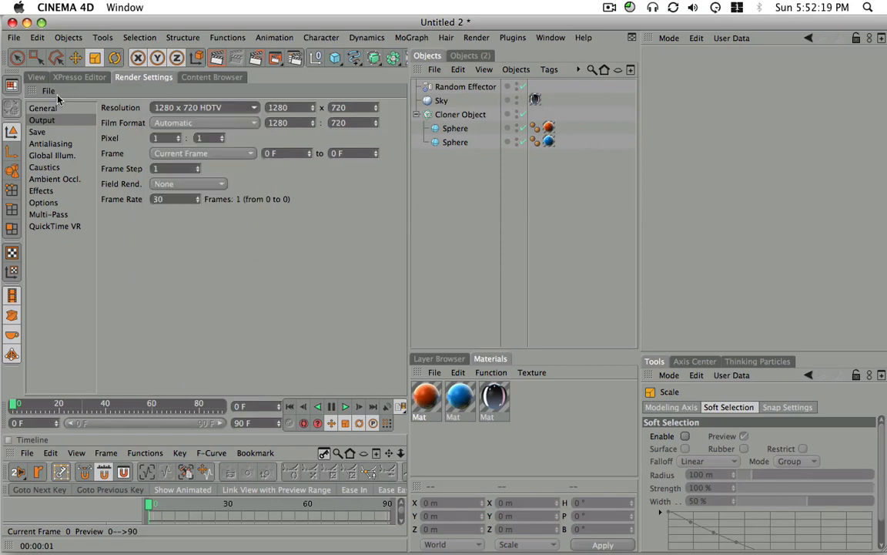
Reduce the height of the perspective view to give it a widescreen shape.
{"action": "left_click", "coordinate": [36, 77]}
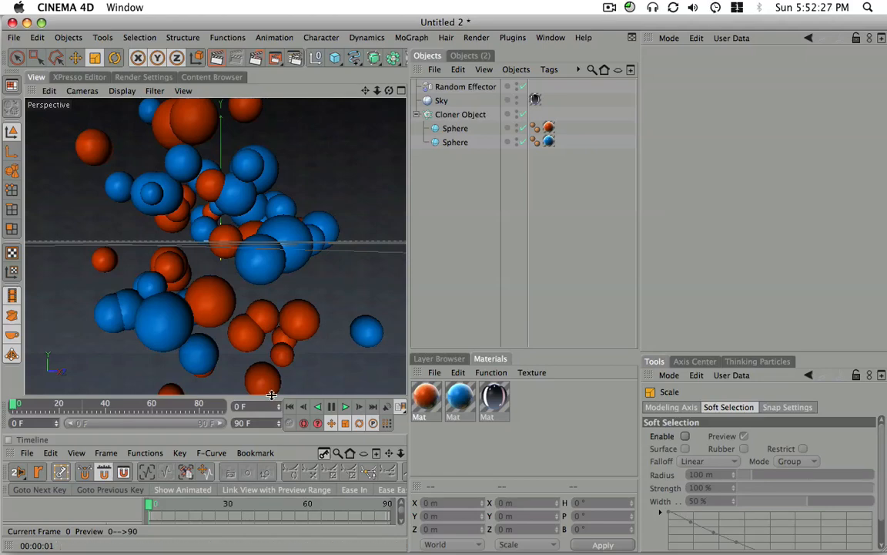
{"action": "left_click_drag", "start_coordinate": [271, 395], "coordinate": [270, 372]}
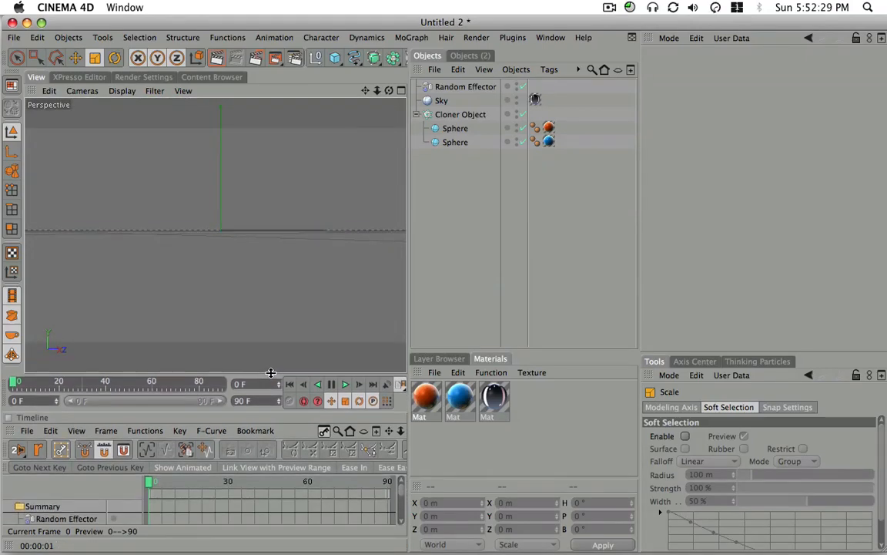
{"action": "left_click_drag", "start_coordinate": [278, 375], "coordinate": [275, 316]}
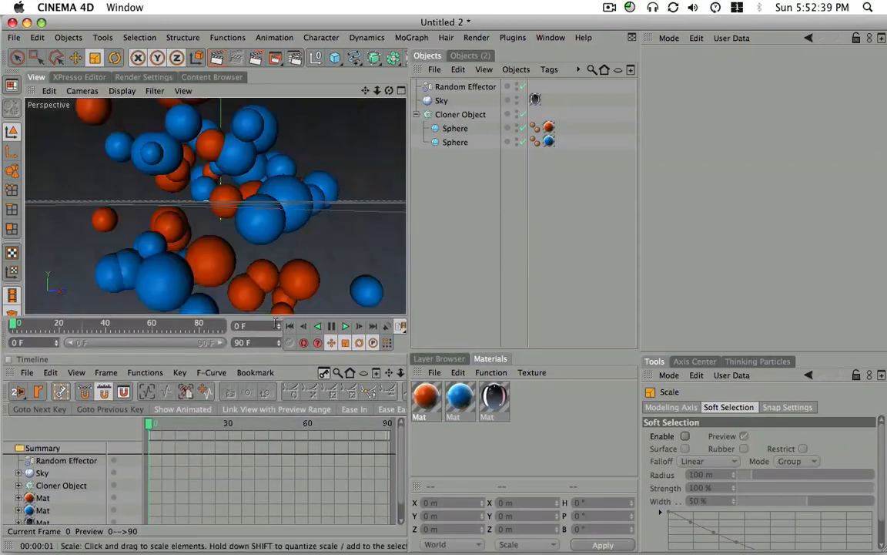
Recompose the sphere cluster in the widescreen view and render the active view from two angles.
{"action": "mouse_move", "coordinate": [283, 212]}
{"action": "right_mouse_down", "text": "alt"}
{"action": "mouse_move", "coordinate": [256, 247]}
{"action": "mouse_move", "coordinate": [284, 222]}
{"action": "mouse_move", "coordinate": [235, 254]}
{"action": "mouse_move", "coordinate": [323, 184]}
{"action": "mouse_move", "coordinate": [240, 204]}
{"action": "mouse_move", "coordinate": [289, 208]}
{"action": "right_mouse_up", "text": "alt"}
{"action": "mouse_move", "coordinate": [288, 208]}
{"action": "left_mouse_down", "text": "alt"}
{"action": "mouse_move", "coordinate": [290, 218]}
{"action": "mouse_move", "coordinate": [238, 238]}
{"action": "mouse_move", "coordinate": [311, 222]}
{"action": "mouse_move", "coordinate": [315, 246]}
{"action": "mouse_move", "coordinate": [284, 243]}
{"action": "mouse_move", "coordinate": [347, 214]}
{"action": "mouse_move", "coordinate": [293, 230]}
{"action": "mouse_move", "coordinate": [307, 183]}
{"action": "mouse_move", "coordinate": [316, 192]}
{"action": "mouse_move", "coordinate": [298, 225]}
{"action": "mouse_move", "coordinate": [293, 214]}
{"action": "left_mouse_up", "text": "alt"}
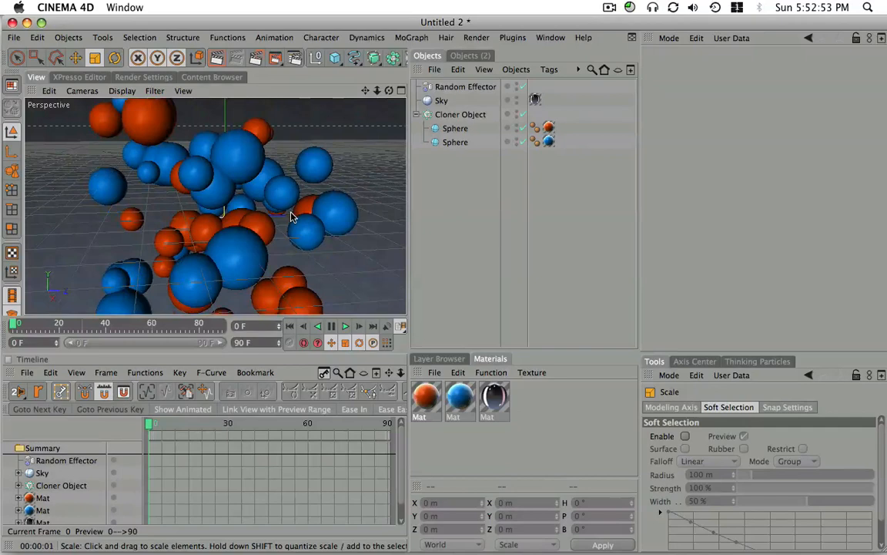
{"action": "left_click", "coordinate": [216, 57]}
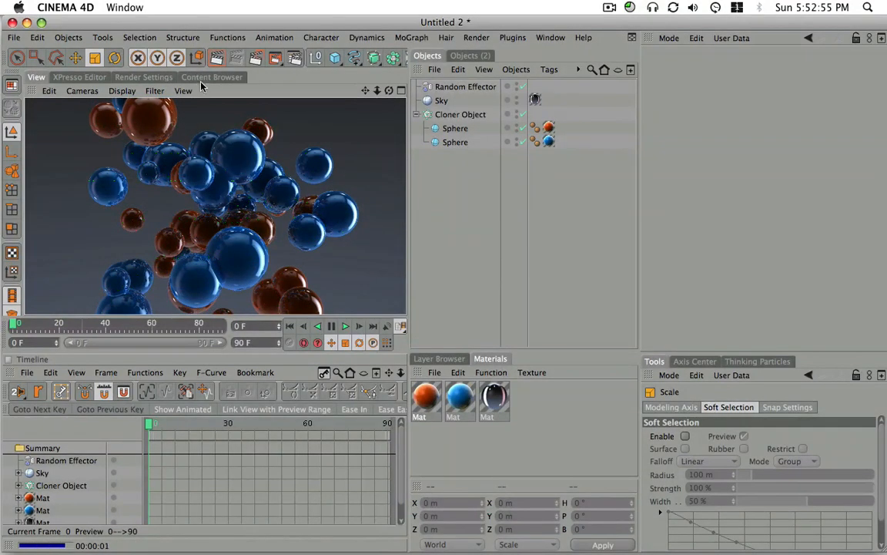
{"action": "mouse_move", "coordinate": [225, 128]}
{"action": "left_mouse_down", "text": "alt"}
{"action": "mouse_move", "coordinate": [228, 136]}
{"action": "mouse_move", "coordinate": [210, 130]}
{"action": "left_mouse_up", "text": "alt"}
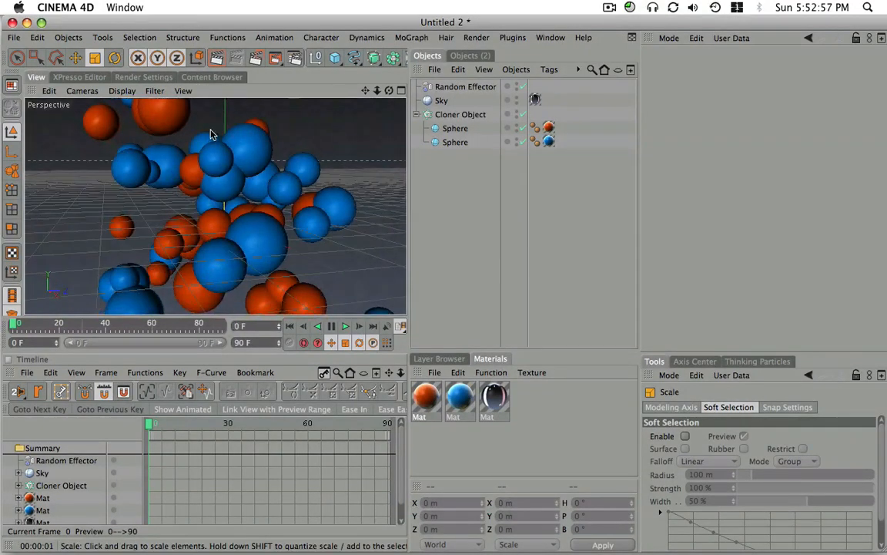
{"action": "left_click", "coordinate": [216, 57]}
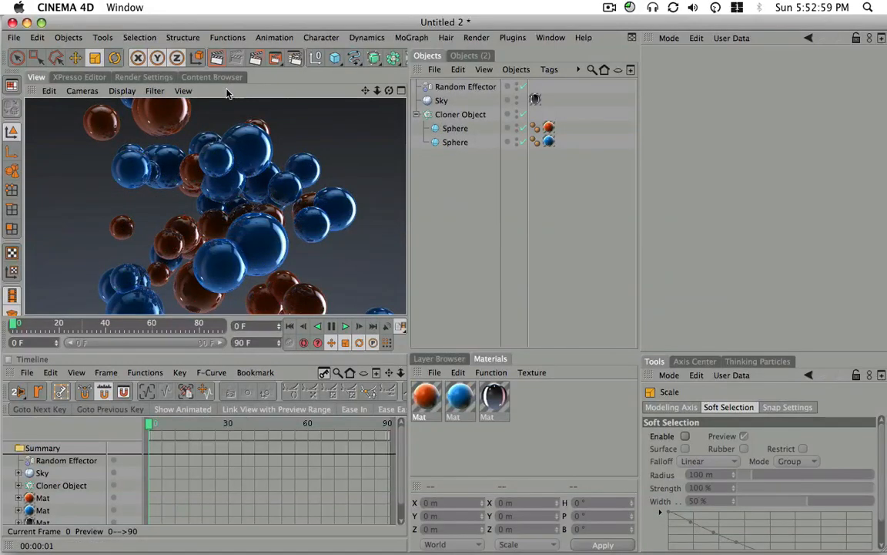
Set the rendered image to save as OrangeandBlueSpheres in the Tutorials folder, and review the antialiasing settings.
{"action": "left_click", "coordinate": [144, 78]}
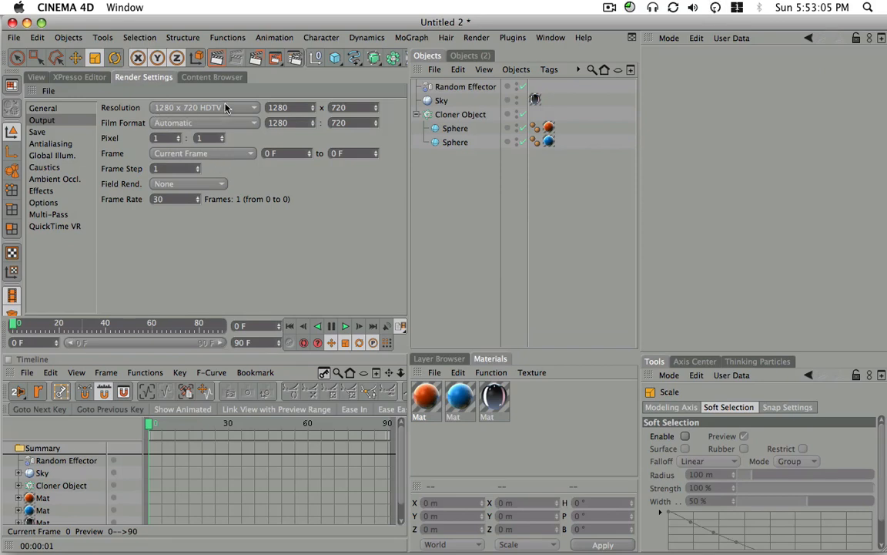
{"action": "left_click", "coordinate": [37, 132]}
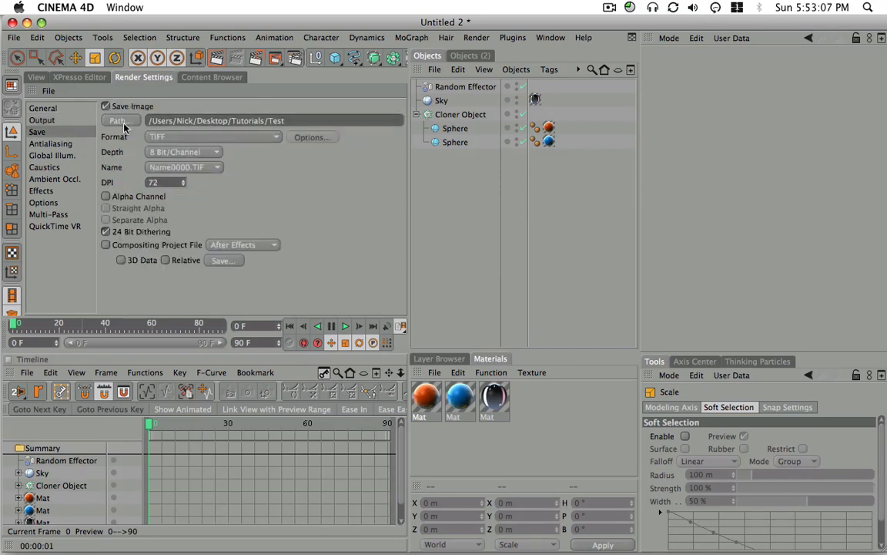
{"action": "left_click", "coordinate": [106, 107]}
{"action": "left_click", "coordinate": [119, 121]}
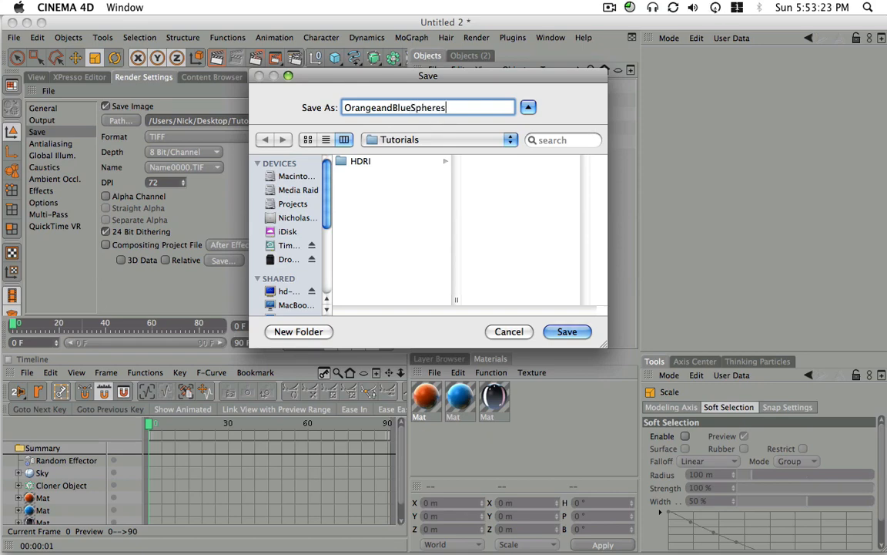
{"action": "key", "text": "Return"}
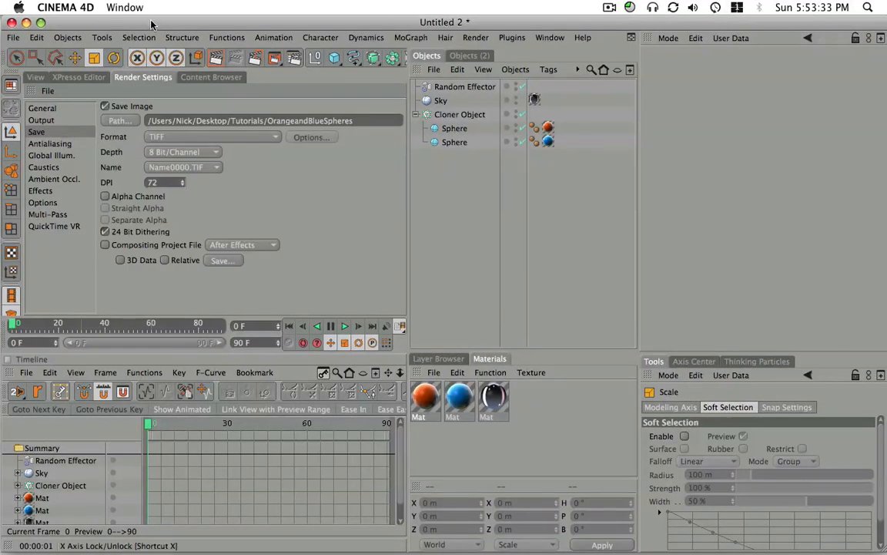
{"action": "left_click", "coordinate": [61, 144]}
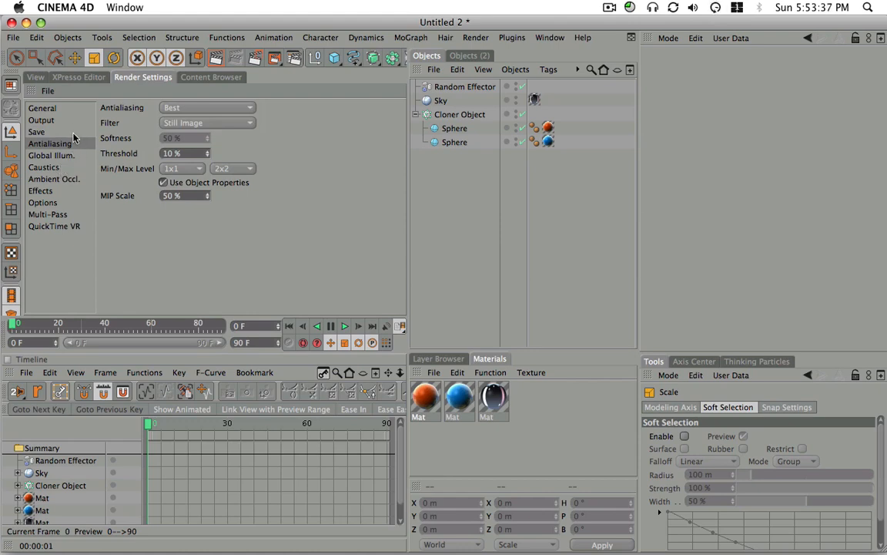
{"action": "left_click", "coordinate": [77, 132]}
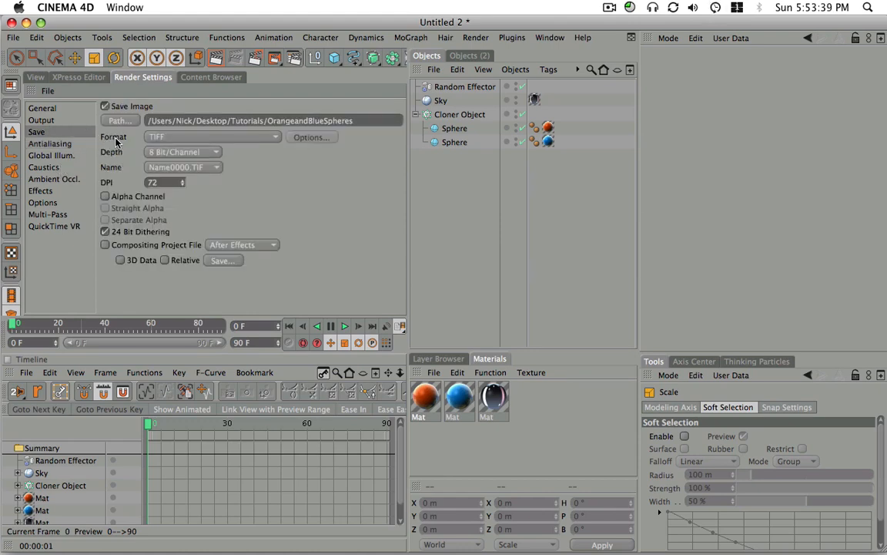
Preview the render in the active view, and render the final image to the Picture Viewer.
{"action": "left_click", "coordinate": [36, 78]}
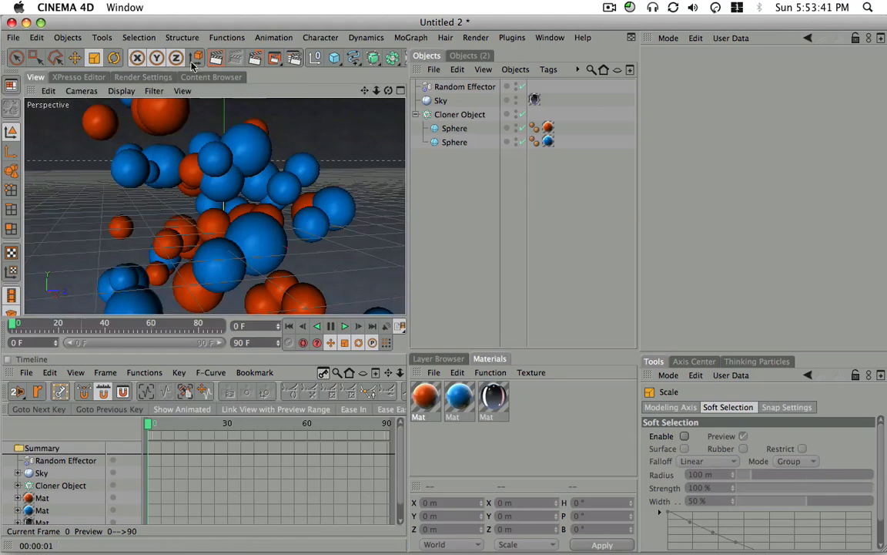
{"action": "left_click", "coordinate": [216, 59]}
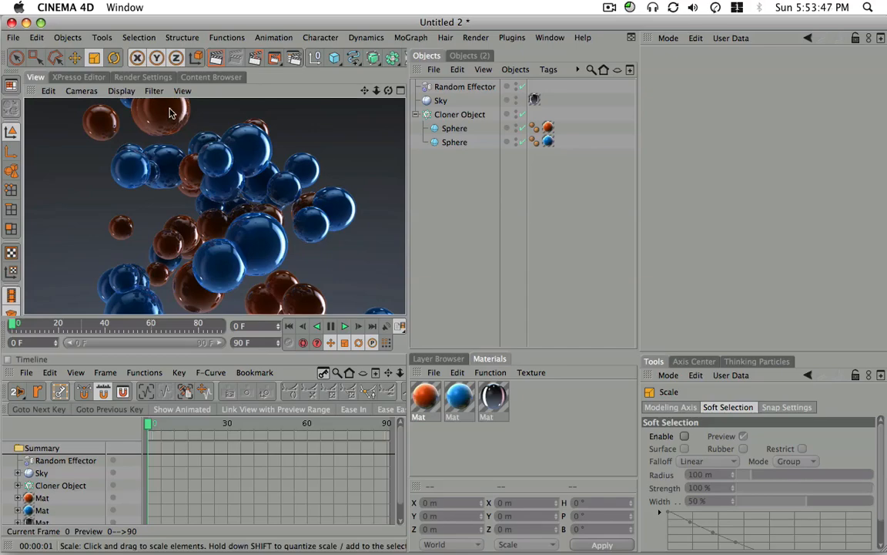
{"action": "key", "text": "shift+r"}
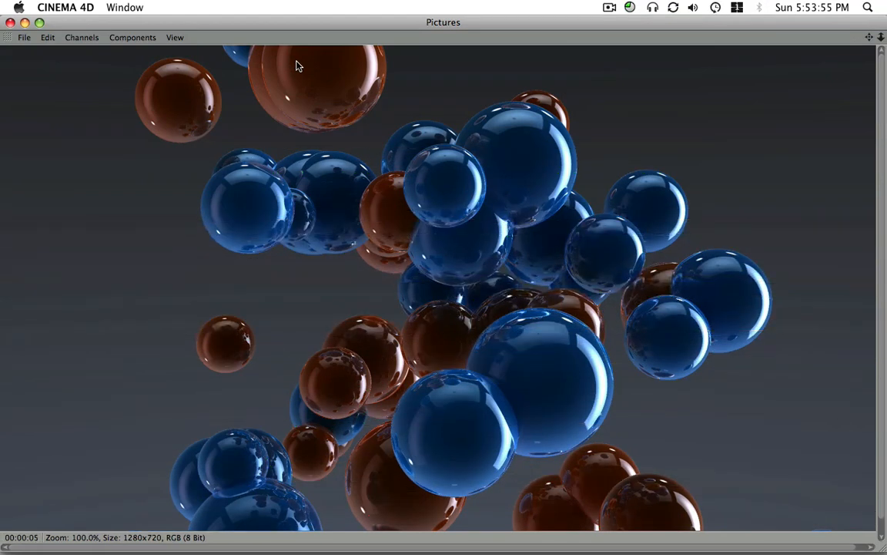
Switch to Finder, locate OrangeandBlueSpheres.tif in the desktop's Tutorials folder, and open it in Photoshop.
{"action": "mouse_move", "coordinate": [273, 22]}
{"action": "left_mouse_down"}
{"action": "mouse_move", "coordinate": [287, 24]}
{"action": "mouse_move", "coordinate": [280, 21]}
{"action": "left_mouse_up"}
{"action": "left_click", "coordinate": [31, 38]}
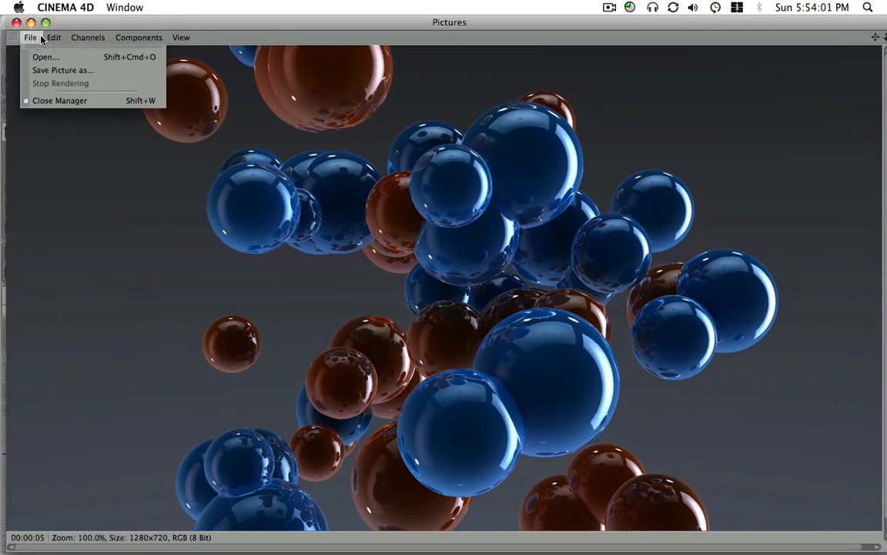
{"action": "left_click", "coordinate": [121, 23]}
{"action": "mouse_move", "coordinate": [125, 22]}
{"action": "left_mouse_down"}
{"action": "mouse_move", "coordinate": [141, 19]}
{"action": "mouse_move", "coordinate": [96, 15]}
{"action": "mouse_move", "coordinate": [284, 56]}
{"action": "mouse_move", "coordinate": [141, 26]}
{"action": "left_mouse_up"}
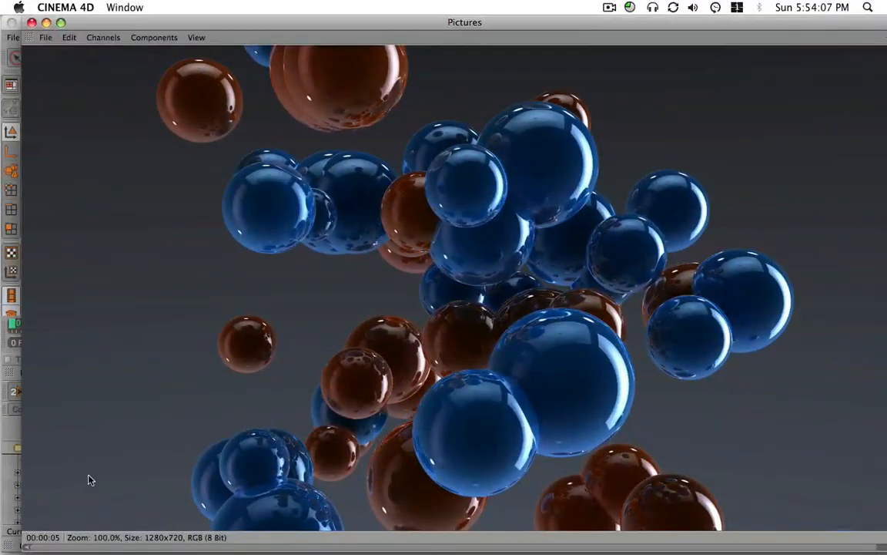
{"action": "left_click", "coordinate": [24, 544]}
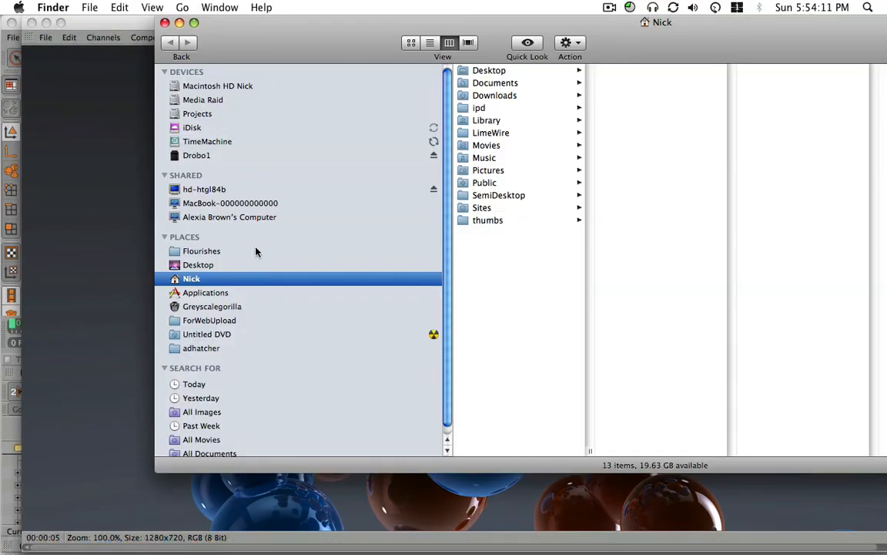
{"action": "left_click", "coordinate": [231, 265]}
{"action": "left_click", "coordinate": [502, 97]}
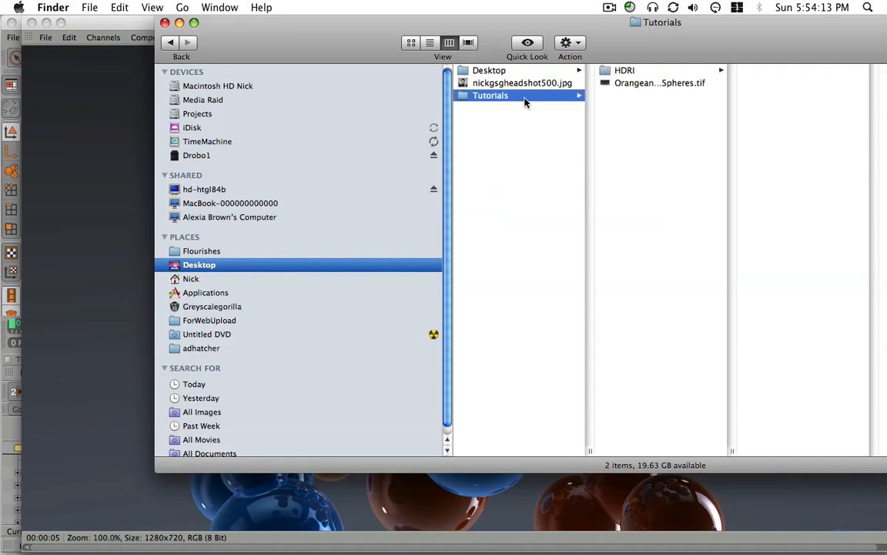
{"action": "left_click_drag", "start_coordinate": [642, 84], "coordinate": [169, 543]}
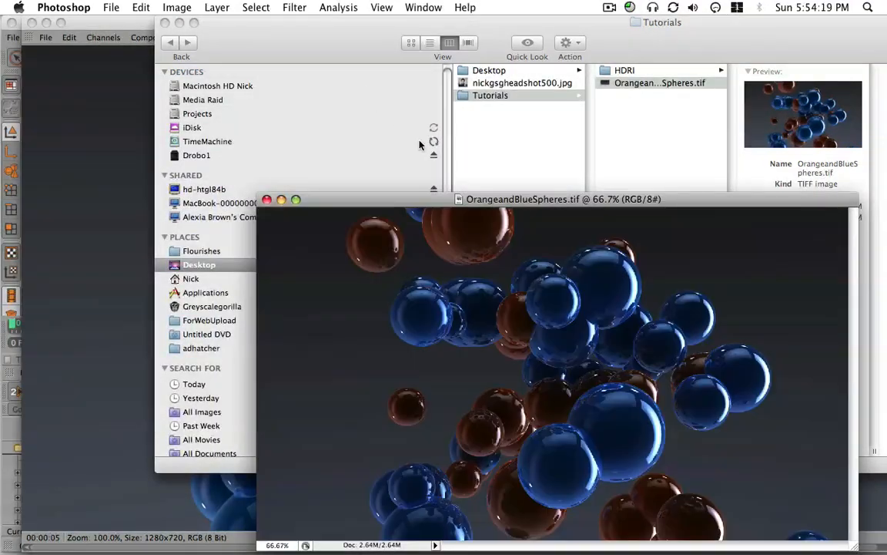
Bring OrangeandBlueSpheres.tif to the front and display it in full screen mode with the menu bar.
{"action": "left_click_drag", "start_coordinate": [469, 199], "coordinate": [312, 41]}
{"action": "key", "text": "ctrl+Tab"}
{"action": "key", "text": "f"}
{"action": "key", "text": "f"}
{"action": "key", "text": "f"}
{"action": "key", "text": "f"}
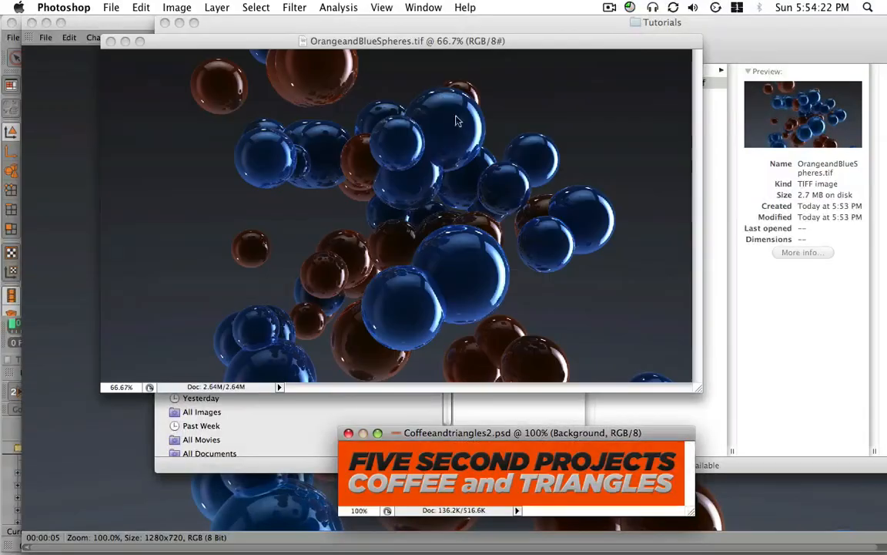
{"action": "left_click_drag", "start_coordinate": [435, 42], "coordinate": [414, 76]}
{"action": "key", "text": "f"}
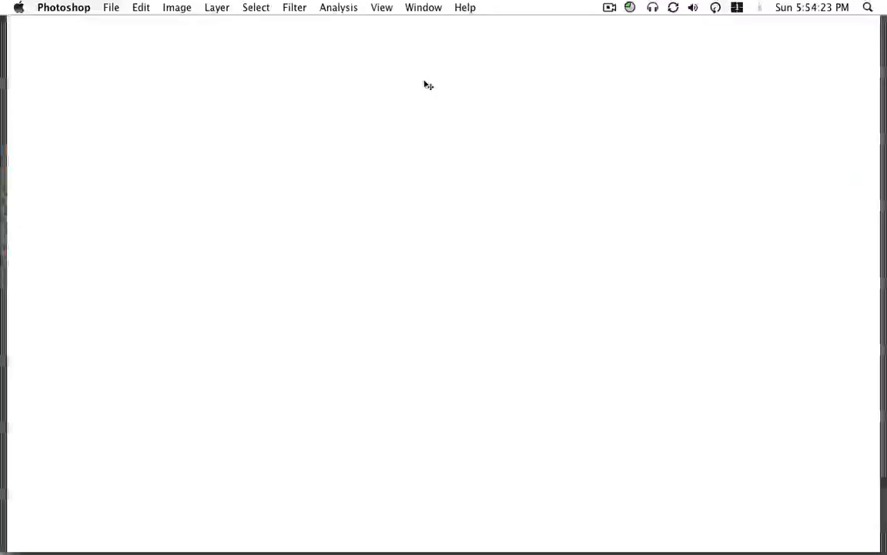
{"action": "key", "text": "f"}
{"action": "left_click_drag", "start_coordinate": [580, 255], "coordinate": [573, 231]}
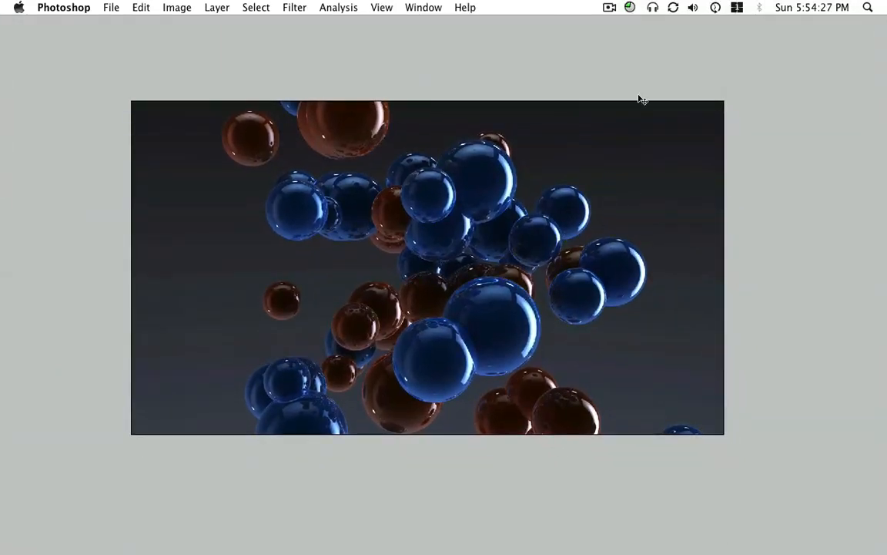
Inspect the render at a larger magnification, reposition the canvas and show the hidden tools and palettes.
{"action": "key", "text": "super+equal"}
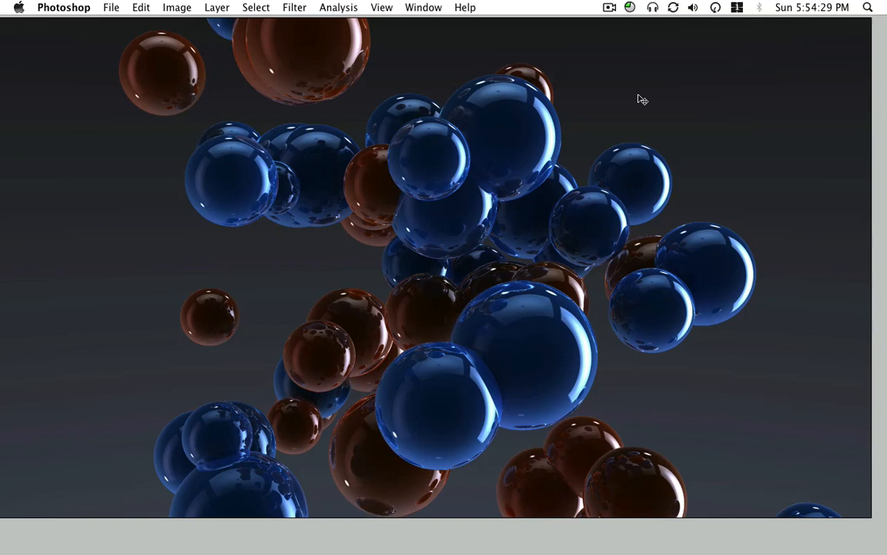
{"action": "key", "text": "super+minus"}
{"action": "key", "text": "super+minus"}
{"action": "key", "text": "super+equal"}
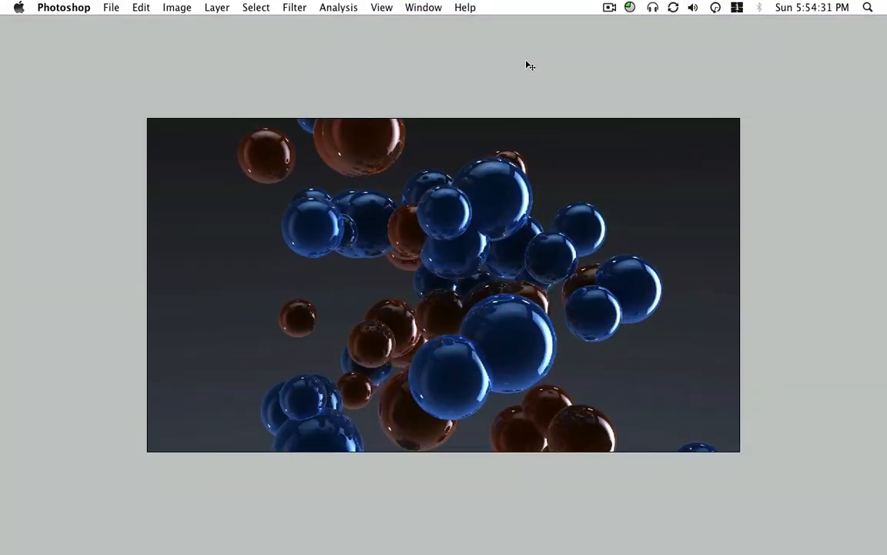
{"action": "left_click_drag", "start_coordinate": [481, 312], "coordinate": [422, 284]}
{"action": "key", "text": "Tab"}
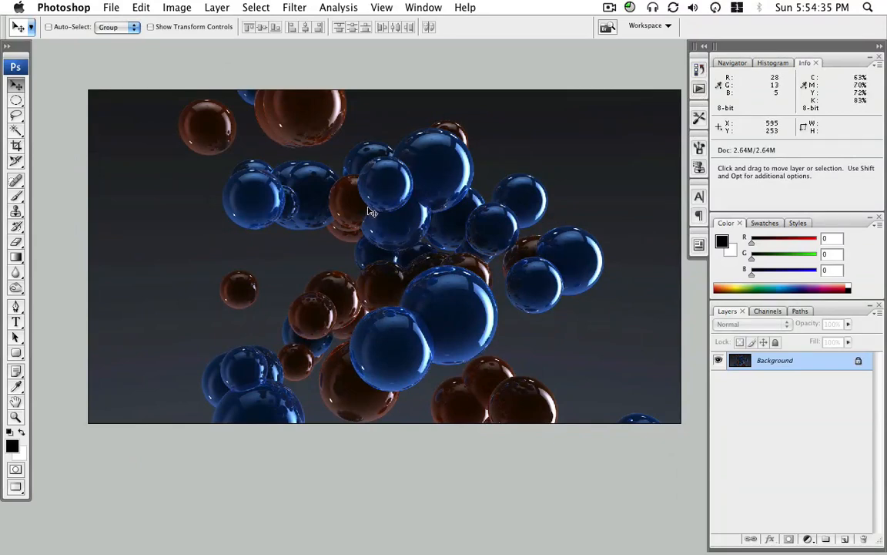
{"action": "left_click_drag", "start_coordinate": [368, 208], "coordinate": [353, 219]}
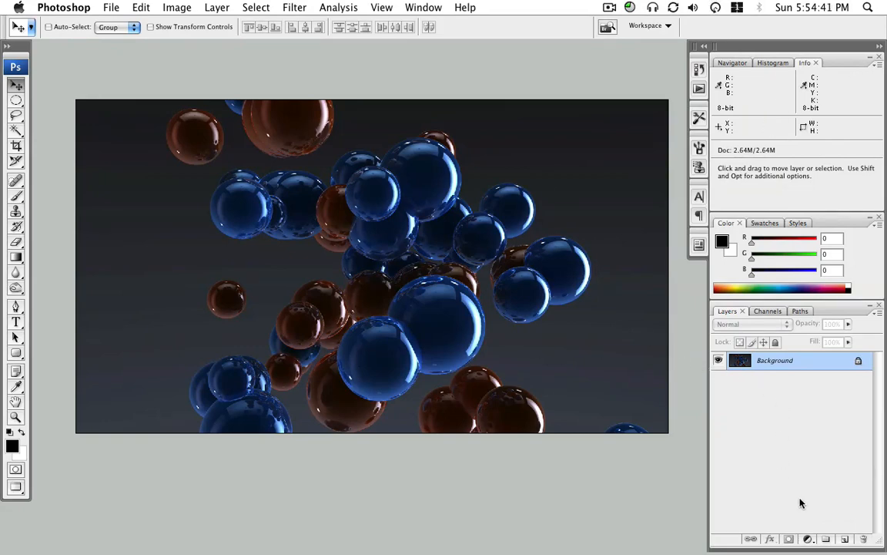
Add a Curves adjustment layer above the Background and shape its RGB curve into an S that brightens midtones and holds down shadows.
{"action": "left_click", "coordinate": [808, 538]}
{"action": "left_click", "coordinate": [814, 403]}
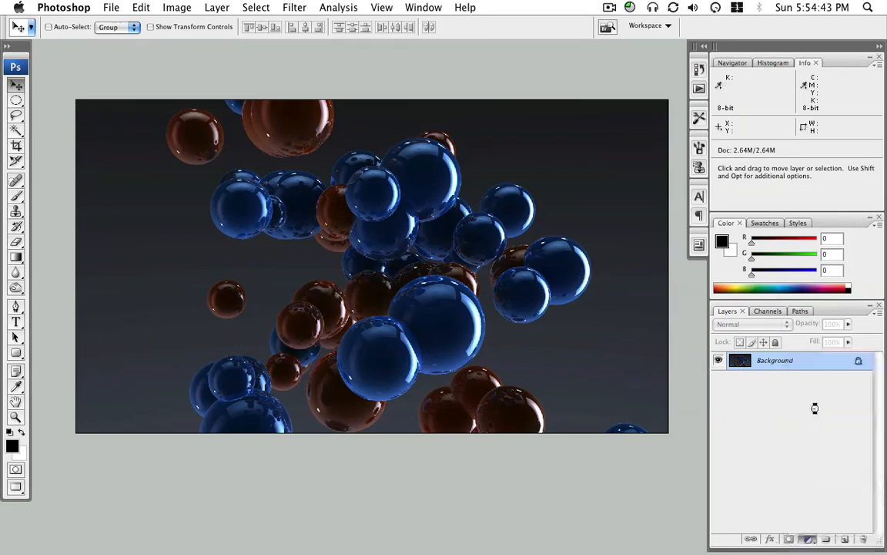
{"action": "left_click_drag", "start_coordinate": [473, 102], "coordinate": [794, 215]}
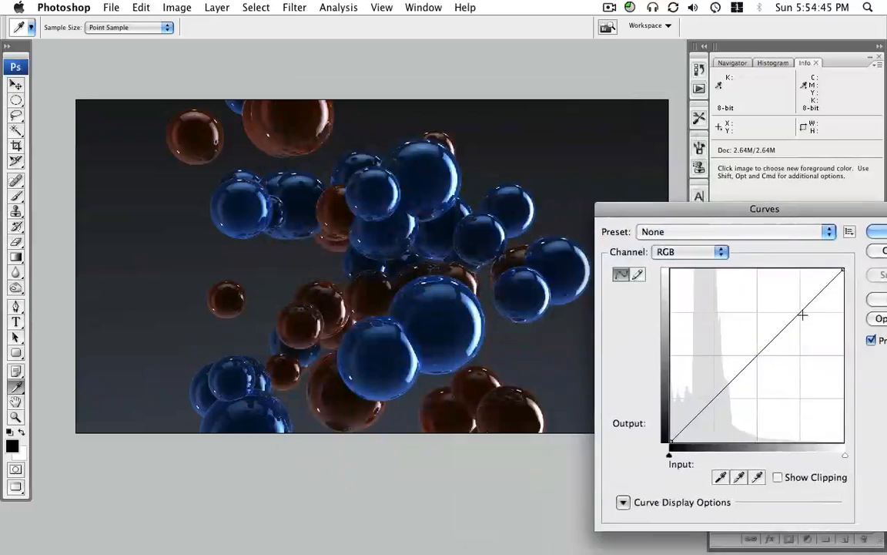
{"action": "left_click_drag", "start_coordinate": [802, 313], "coordinate": [760, 297]}
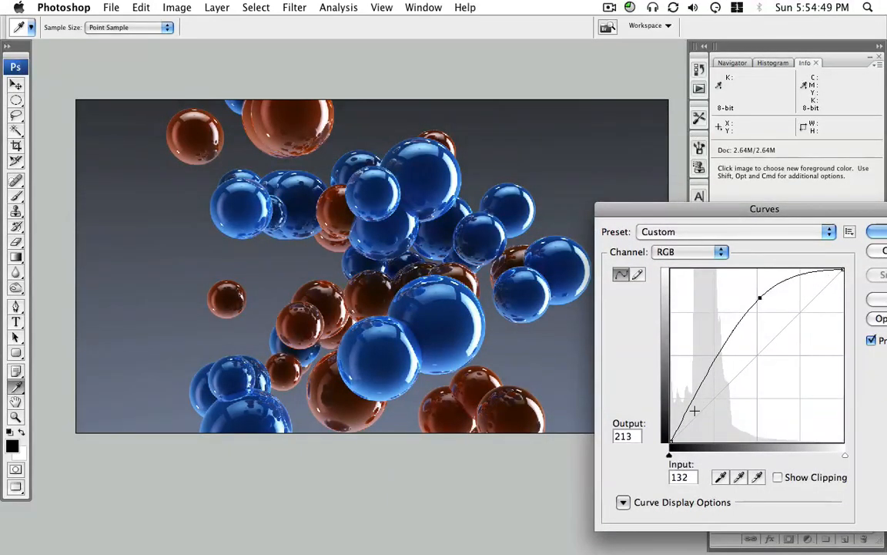
{"action": "left_click_drag", "start_coordinate": [694, 411], "coordinate": [689, 421]}
{"action": "left_click_drag", "start_coordinate": [770, 293], "coordinate": [722, 347]}
{"action": "left_click_drag", "start_coordinate": [729, 212], "coordinate": [718, 207]}
{"action": "left_click", "coordinate": [873, 227]}
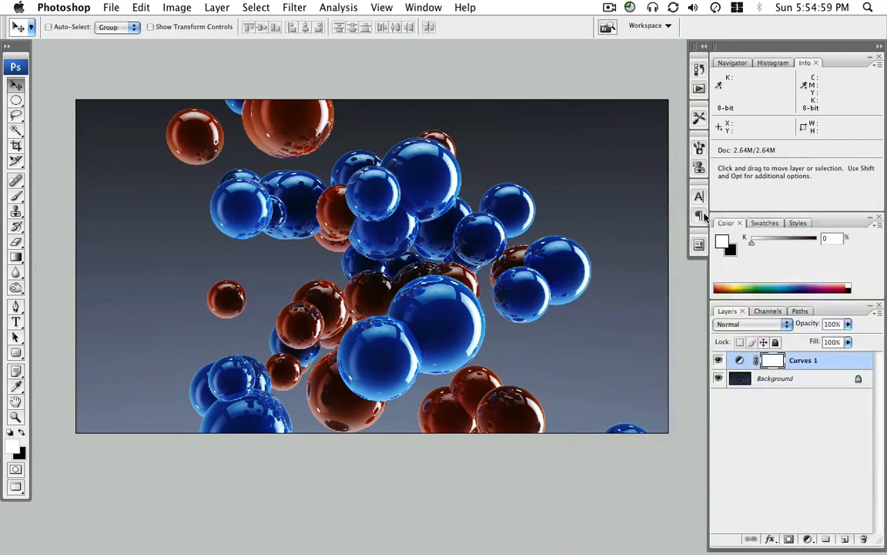
Reshape the Blue channel of Curves 1: raise its black end, add points 50 to 49 and 146 to 128, and set white output to 229.
{"action": "key", "text": "space"}
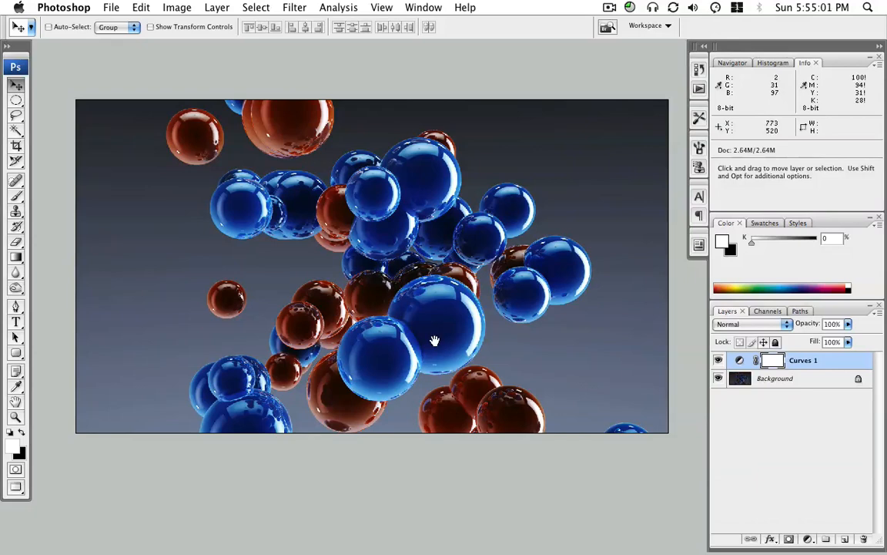
{"action": "mouse_move", "coordinate": [455, 296]}
{"action": "left_mouse_down"}
{"action": "mouse_move", "coordinate": [445, 296]}
{"action": "mouse_move", "coordinate": [451, 301]}
{"action": "left_mouse_up"}
{"action": "key", "text": "super+minus"}
{"action": "key", "text": "space"}
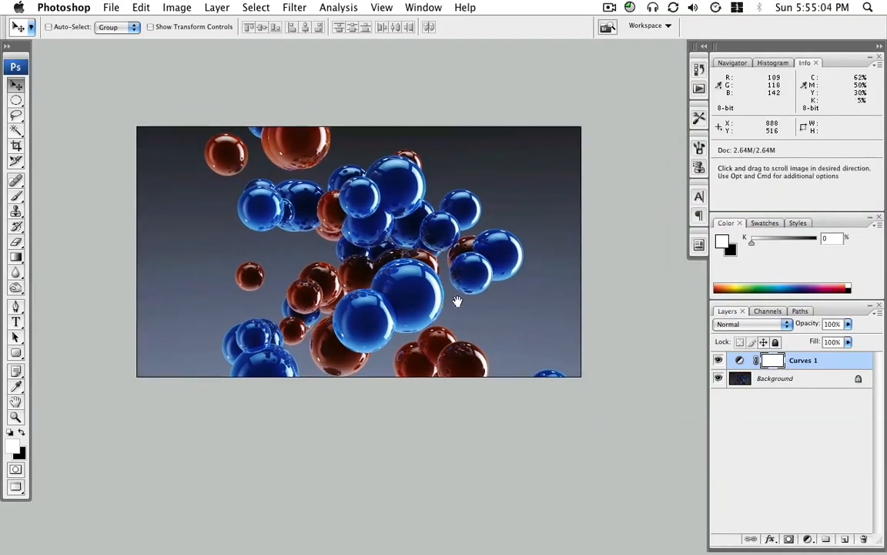
{"action": "double_click", "coordinate": [741, 362]}
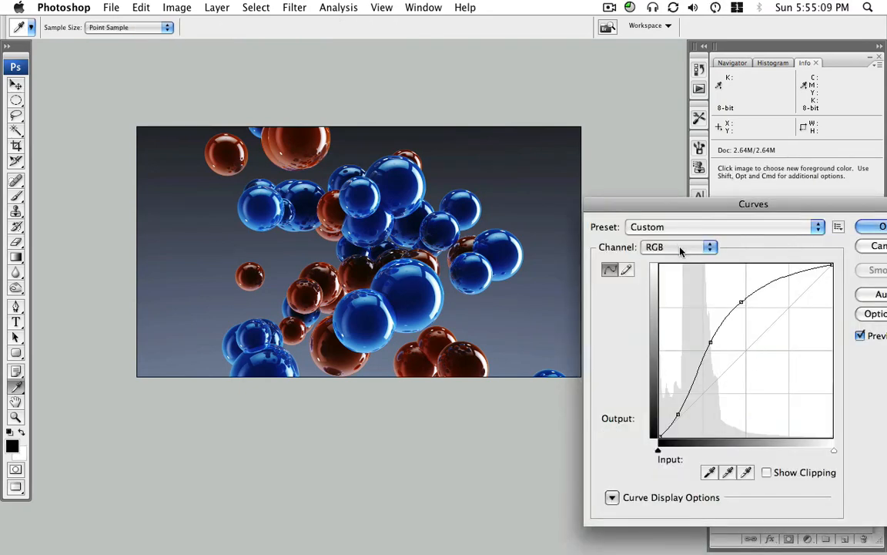
{"action": "left_click", "coordinate": [678, 247]}
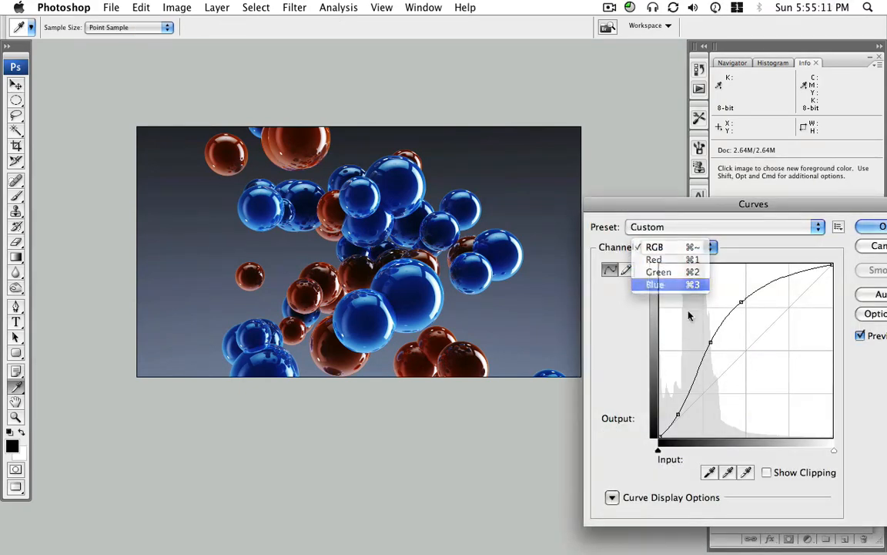
{"action": "left_click", "coordinate": [653, 283]}
{"action": "left_click_drag", "start_coordinate": [663, 431], "coordinate": [660, 415]}
{"action": "left_click_drag", "start_coordinate": [701, 390], "coordinate": [694, 404]}
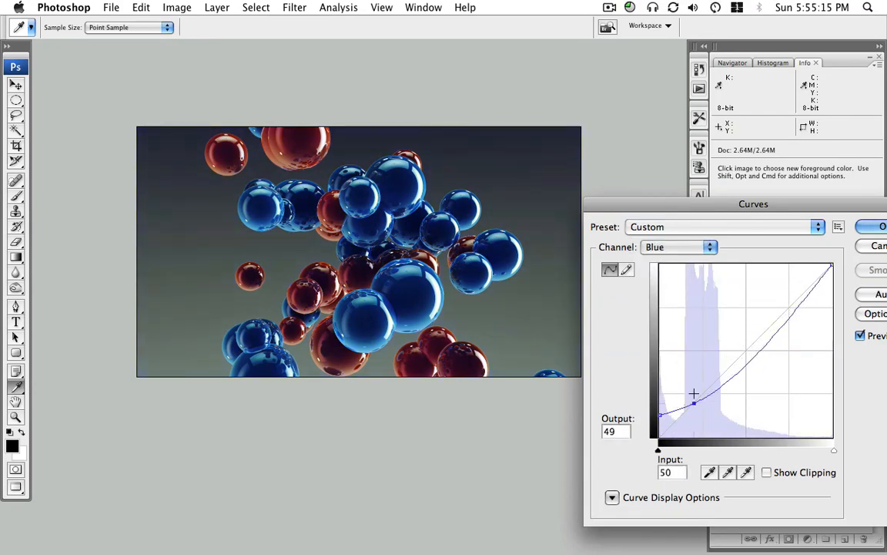
{"action": "left_click_drag", "start_coordinate": [759, 348], "coordinate": [759, 351]}
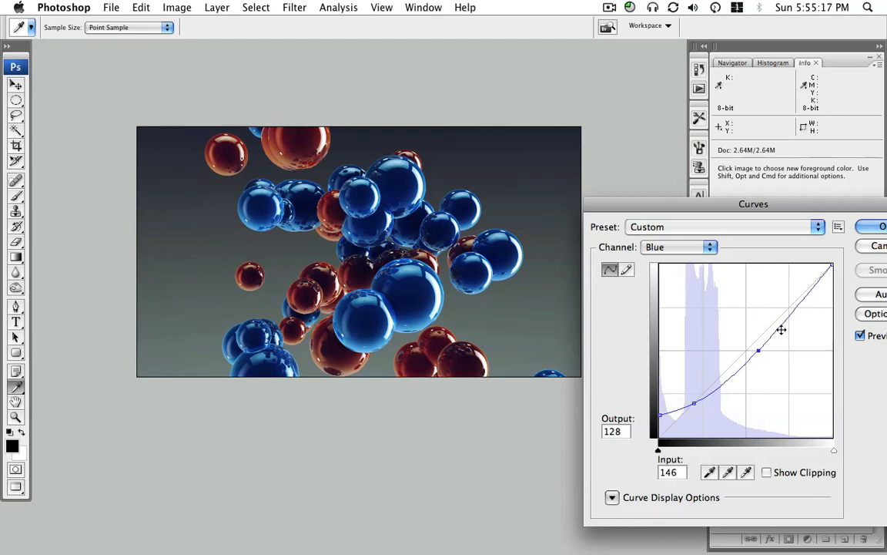
{"action": "left_click_drag", "start_coordinate": [830, 267], "coordinate": [832, 282]}
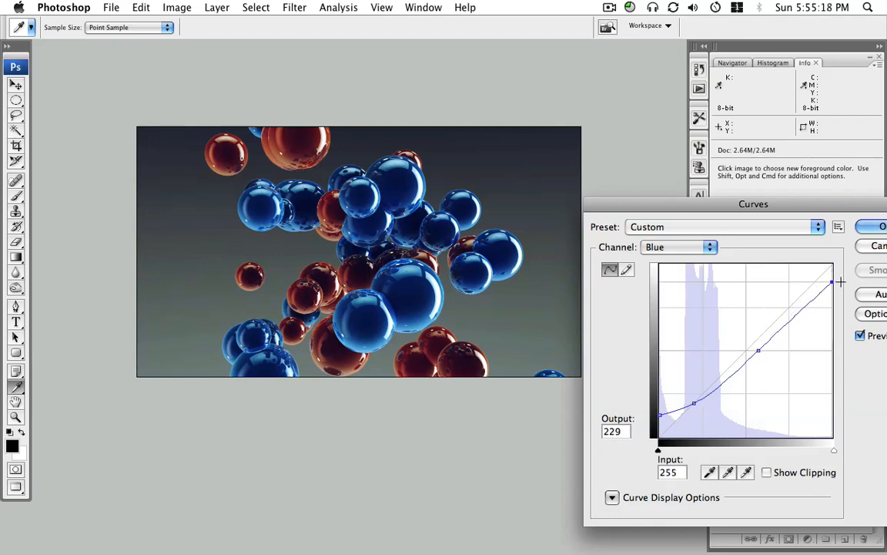
Lower the Green channel curve slightly below the diagonal in Curves 1 and apply the adjustment.
{"action": "left_click", "coordinate": [698, 251]}
{"action": "left_click", "coordinate": [653, 233]}
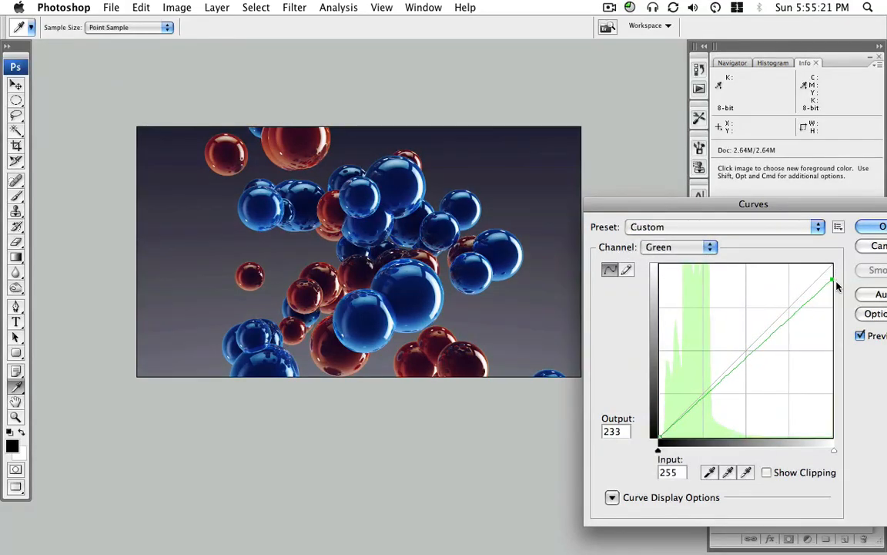
{"action": "mouse_move", "coordinate": [812, 292]}
{"action": "left_mouse_down"}
{"action": "mouse_move", "coordinate": [831, 266]}
{"action": "mouse_move", "coordinate": [807, 294]}
{"action": "left_mouse_up"}
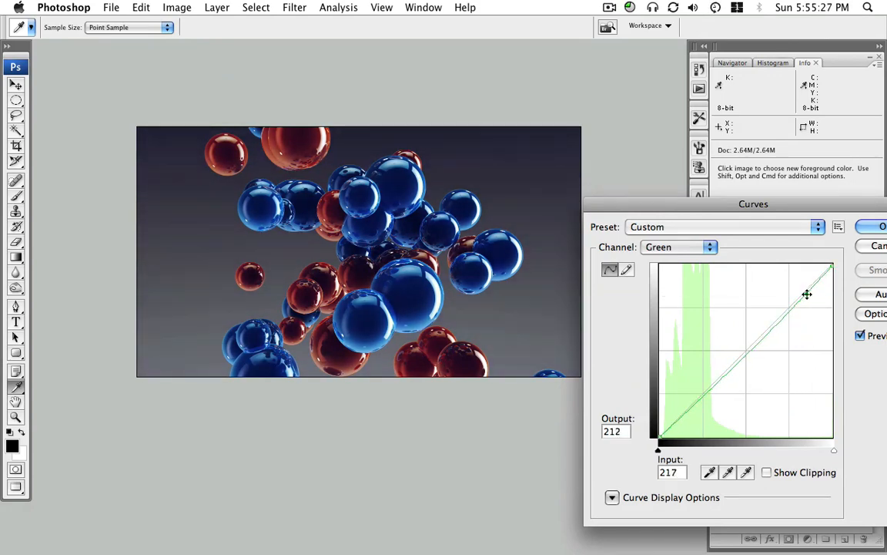
{"action": "left_click", "coordinate": [869, 228]}
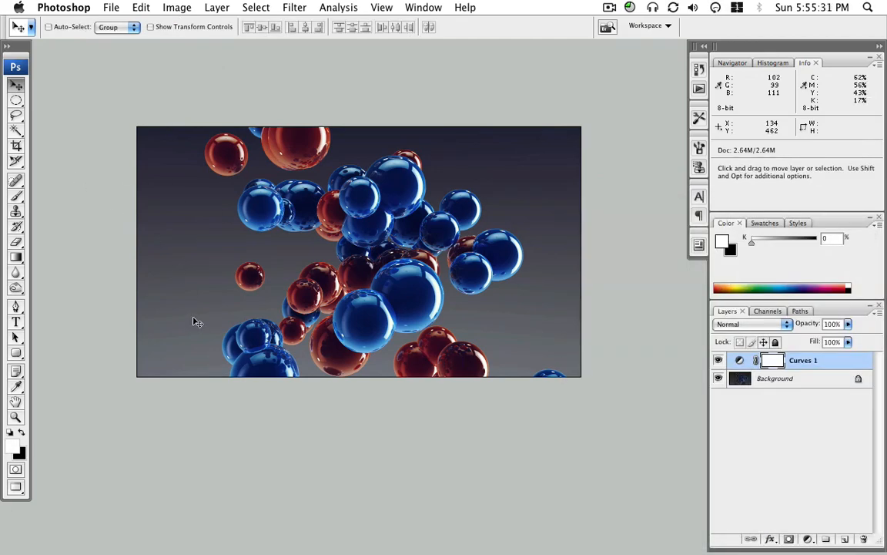
Create a new layer above Curves 1 and fill it with a reversed radial gradient from a white centre to black corners.
{"action": "left_click", "coordinate": [845, 539]}
{"action": "left_click", "coordinate": [15, 256]}
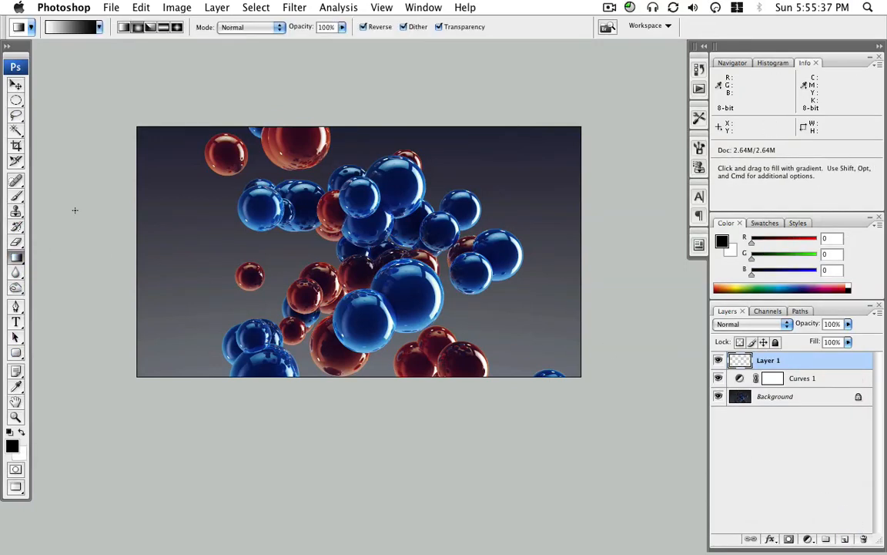
{"action": "left_click", "coordinate": [137, 28]}
{"action": "left_click_drag", "start_coordinate": [328, 236], "coordinate": [114, 114]}
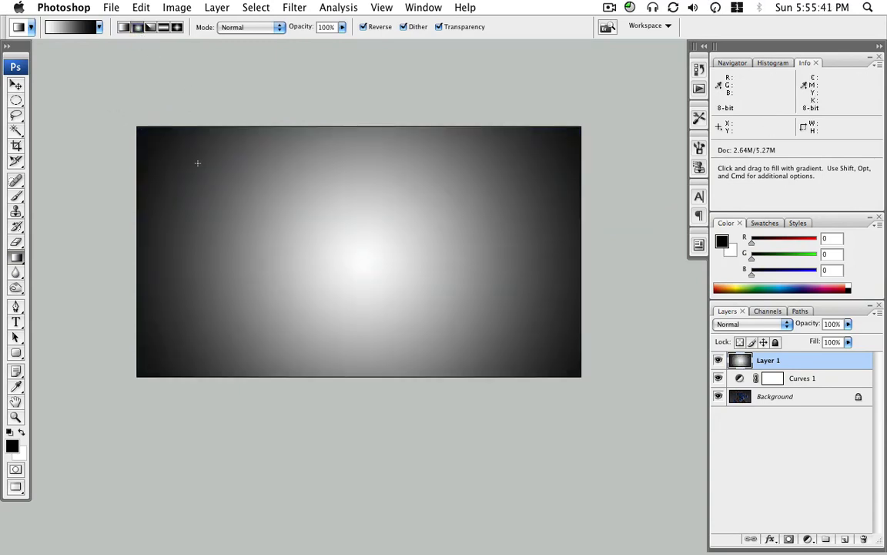
Blend the gradient layer with Multiply at 30% opacity to form a vignette.
{"action": "left_click", "coordinate": [751, 323]}
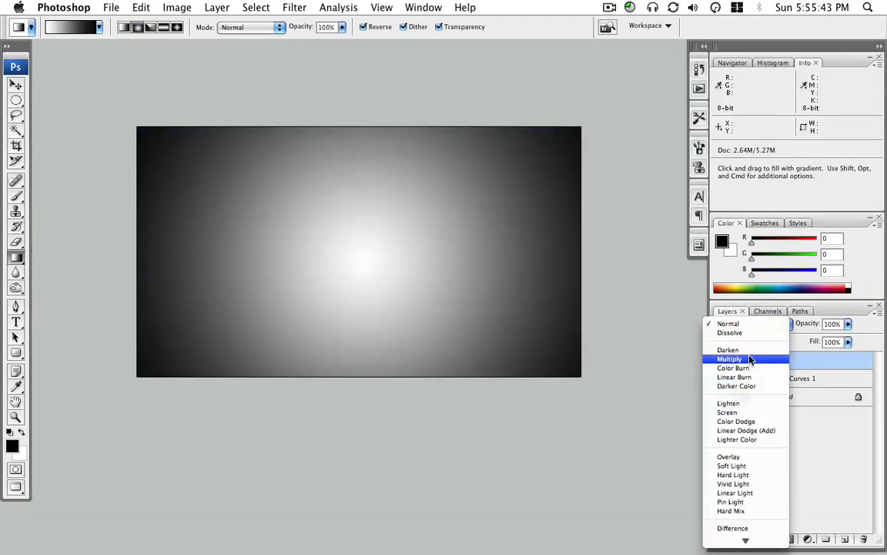
{"action": "left_click", "coordinate": [729, 359]}
{"action": "key", "text": "v"}
{"action": "key", "text": "3"}
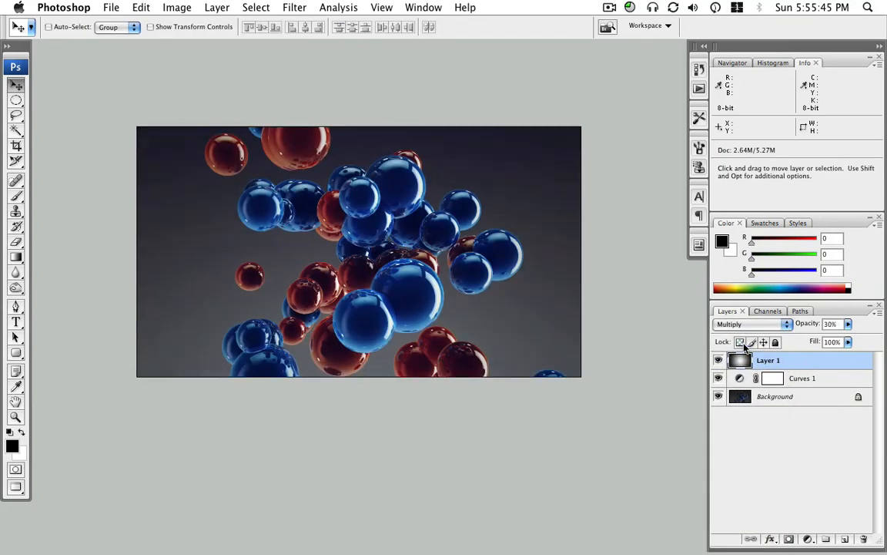
{"action": "key", "text": "4"}
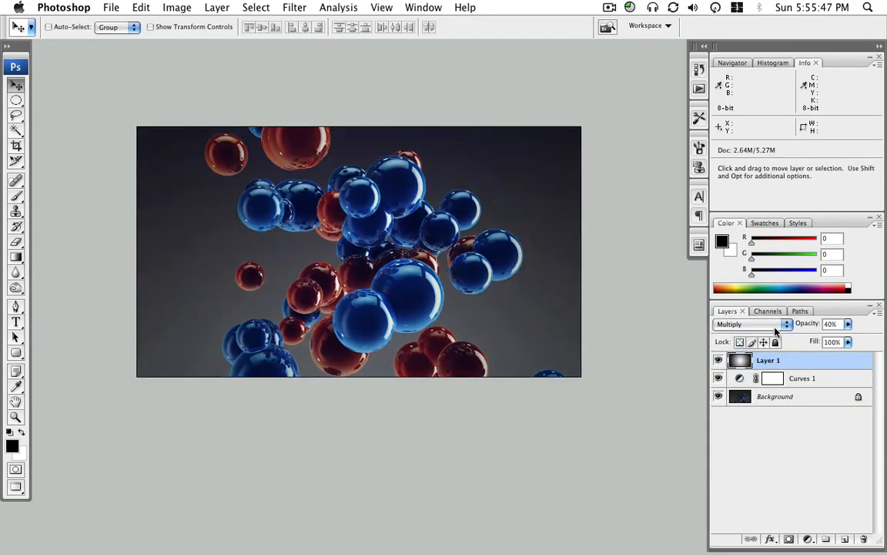
{"action": "key", "text": "3"}
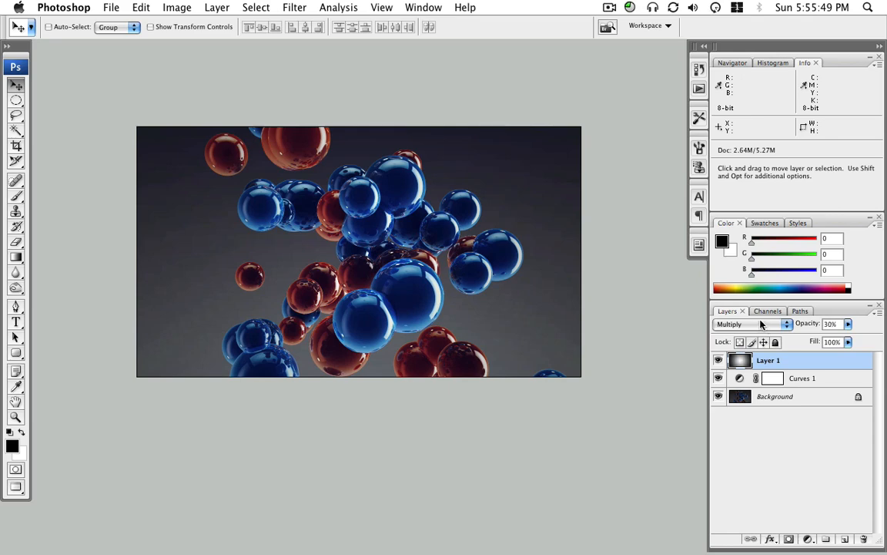
Raise the RGB midtones of Curves 1 by moving the middle point to input 67, output 153, and adjust the highlight point slightly.
{"action": "key", "text": "g"}
{"action": "key", "text": "f"}
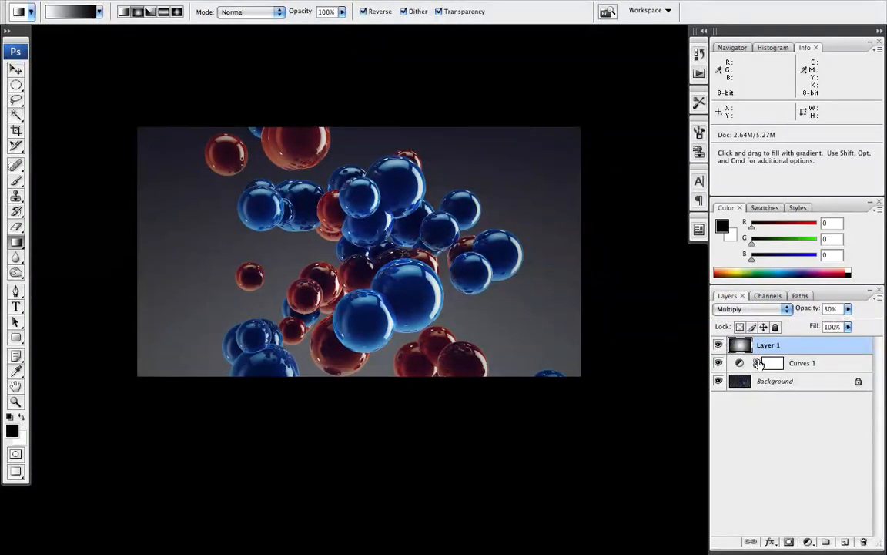
{"action": "double_click", "coordinate": [739, 363]}
{"action": "left_click_drag", "start_coordinate": [711, 341], "coordinate": [703, 333]}
{"action": "left_click", "coordinate": [739, 303]}
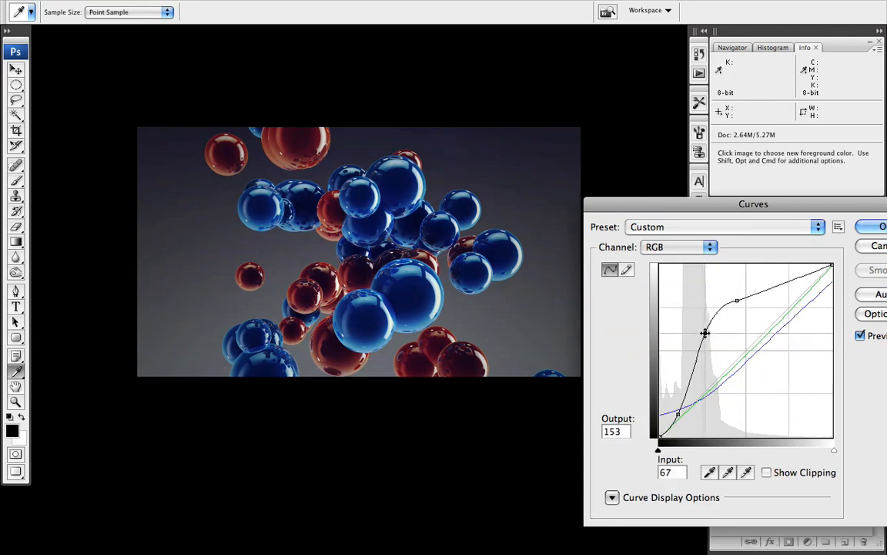
{"action": "left_click", "coordinate": [863, 228]}
Examine the corrected image in full screen mode with the palettes hidden, fitted to the screen and repositioned.
{"action": "key", "text": "f"}
{"action": "key", "text": "f"}
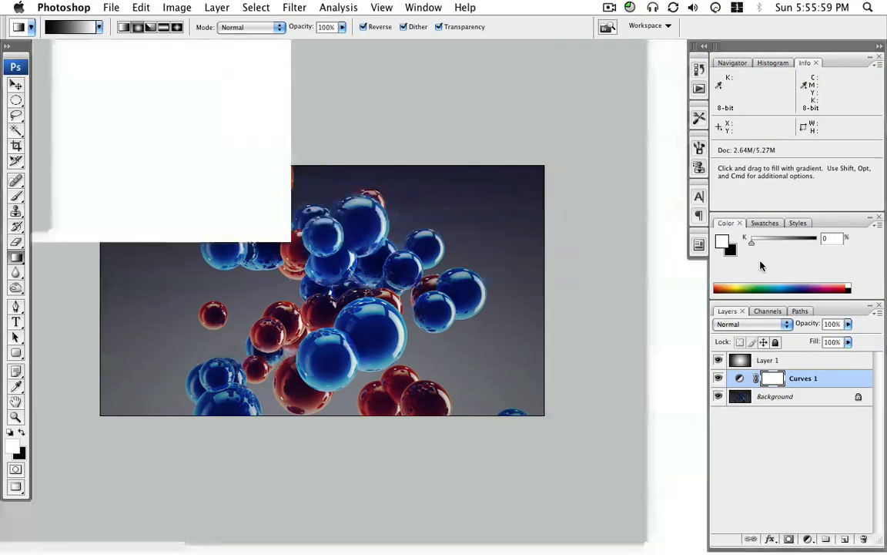
{"action": "key", "text": "Tab"}
{"action": "key", "text": "super+0"}
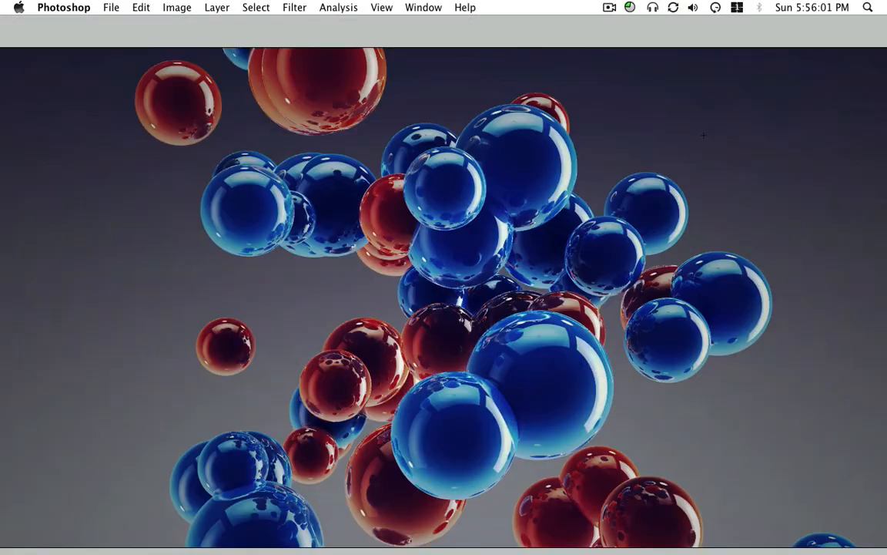
{"action": "left_click_drag", "start_coordinate": [539, 363], "coordinate": [546, 326]}
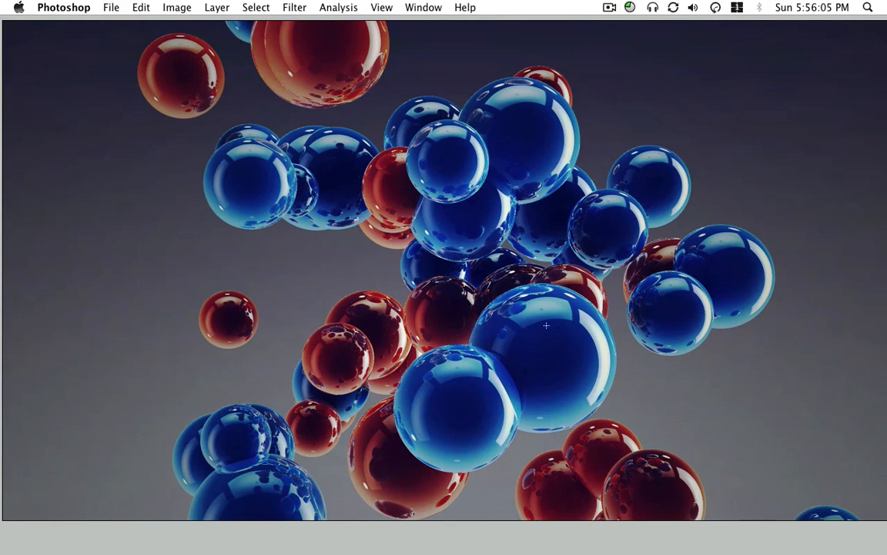